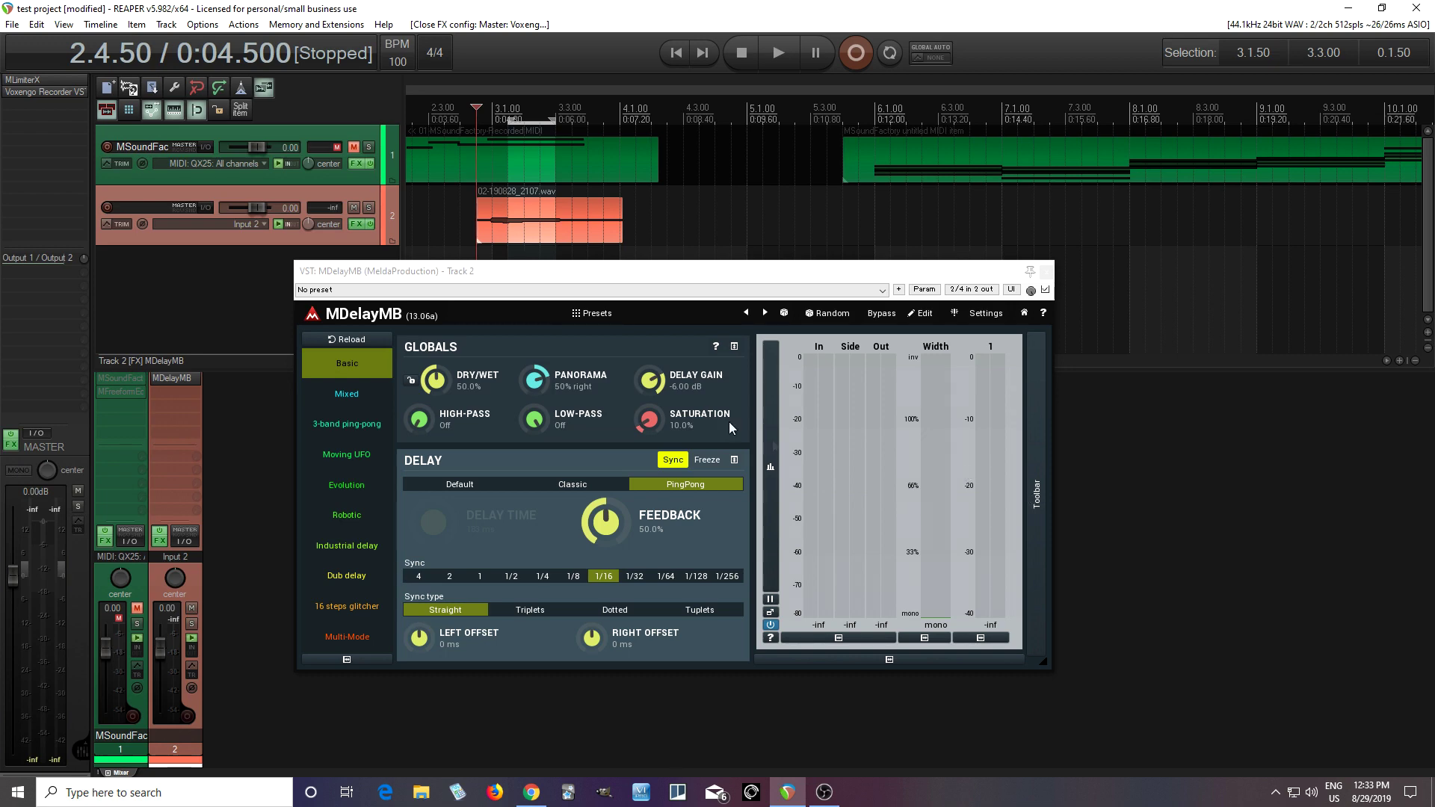
# Load the "1-band" preset from the Root folder of the MDelayMB preset browser
pyautogui.moveTo(571, 277); pyautogui.dragTo(647, 267)
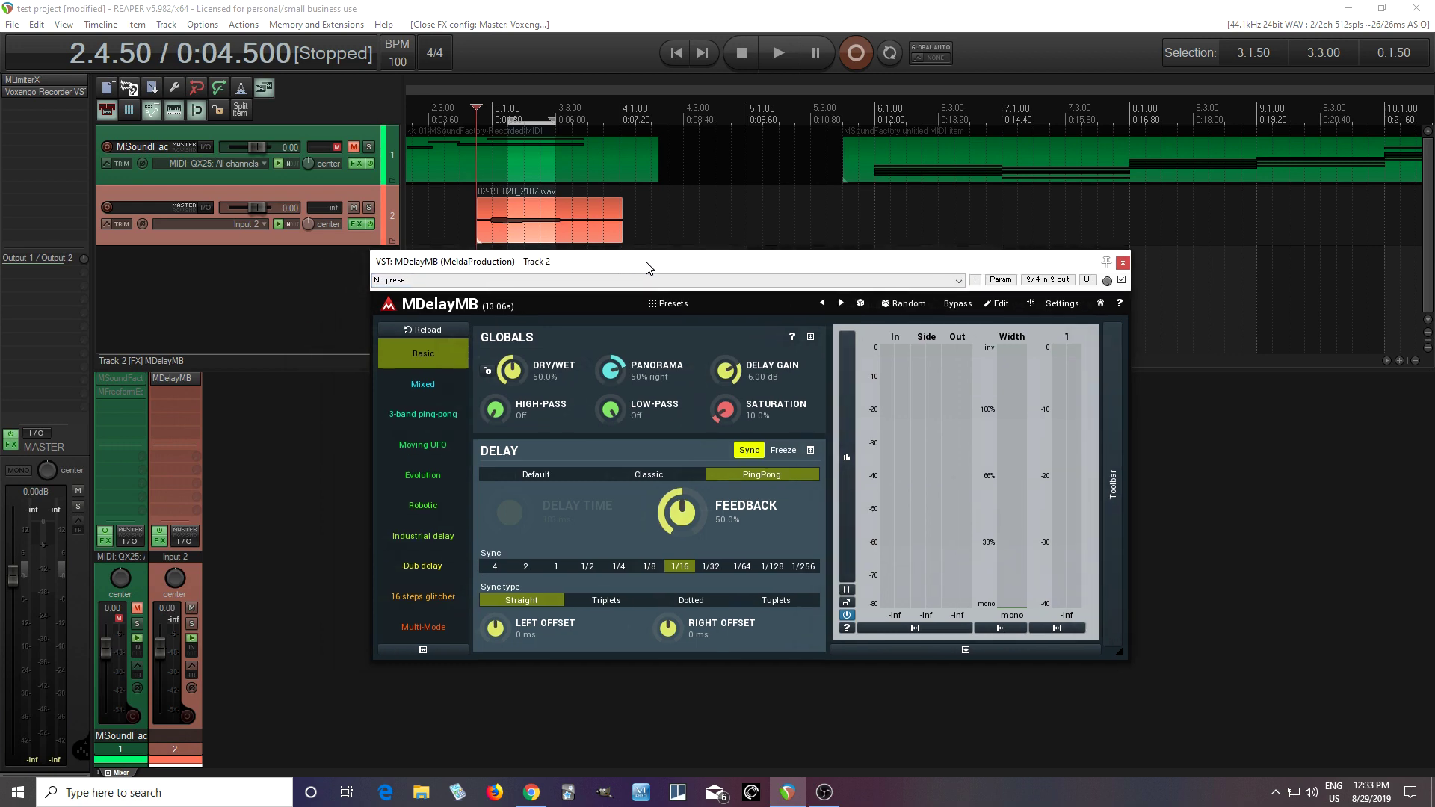
pyautogui.click(669, 306)
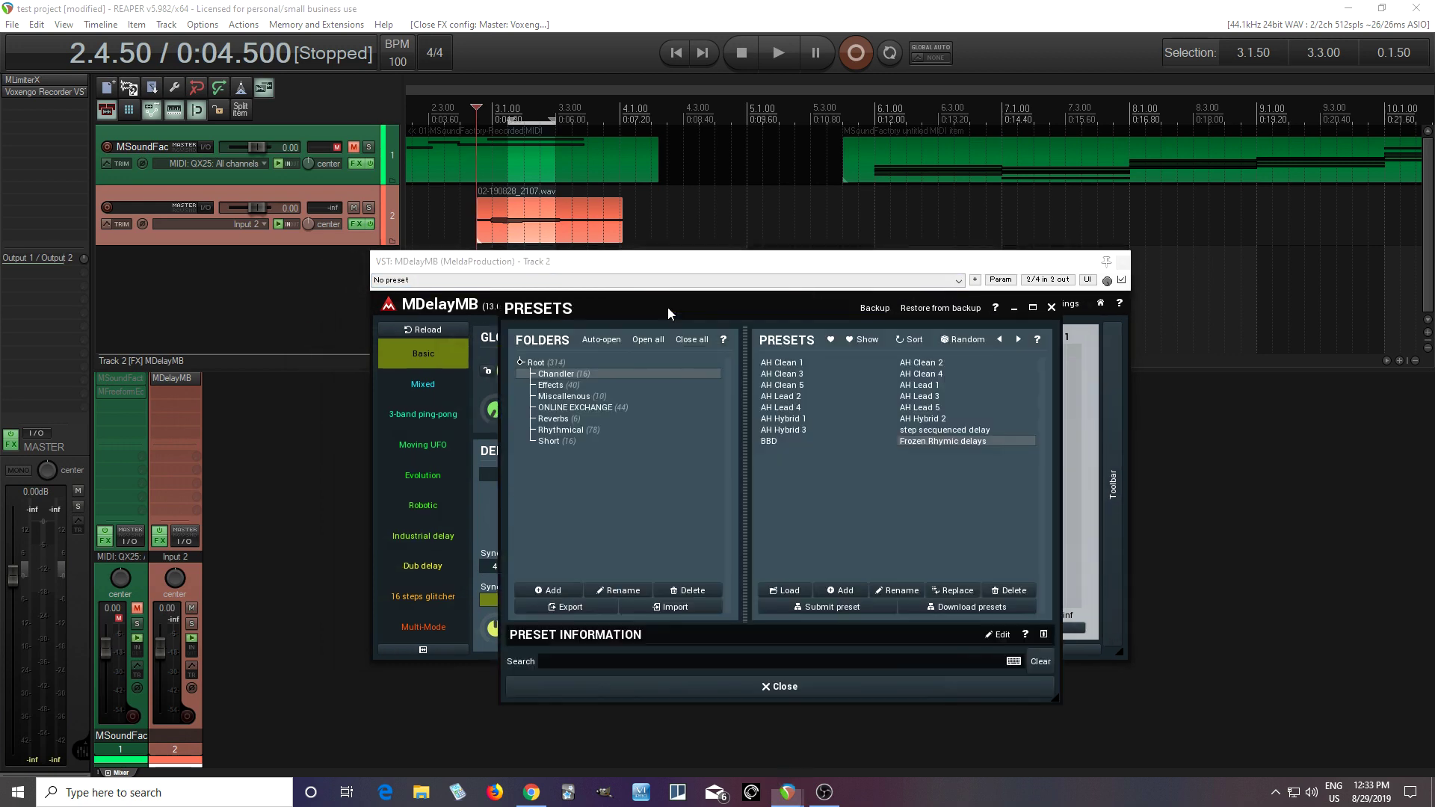
pyautogui.click(556, 363)
pyautogui.click(775, 364)
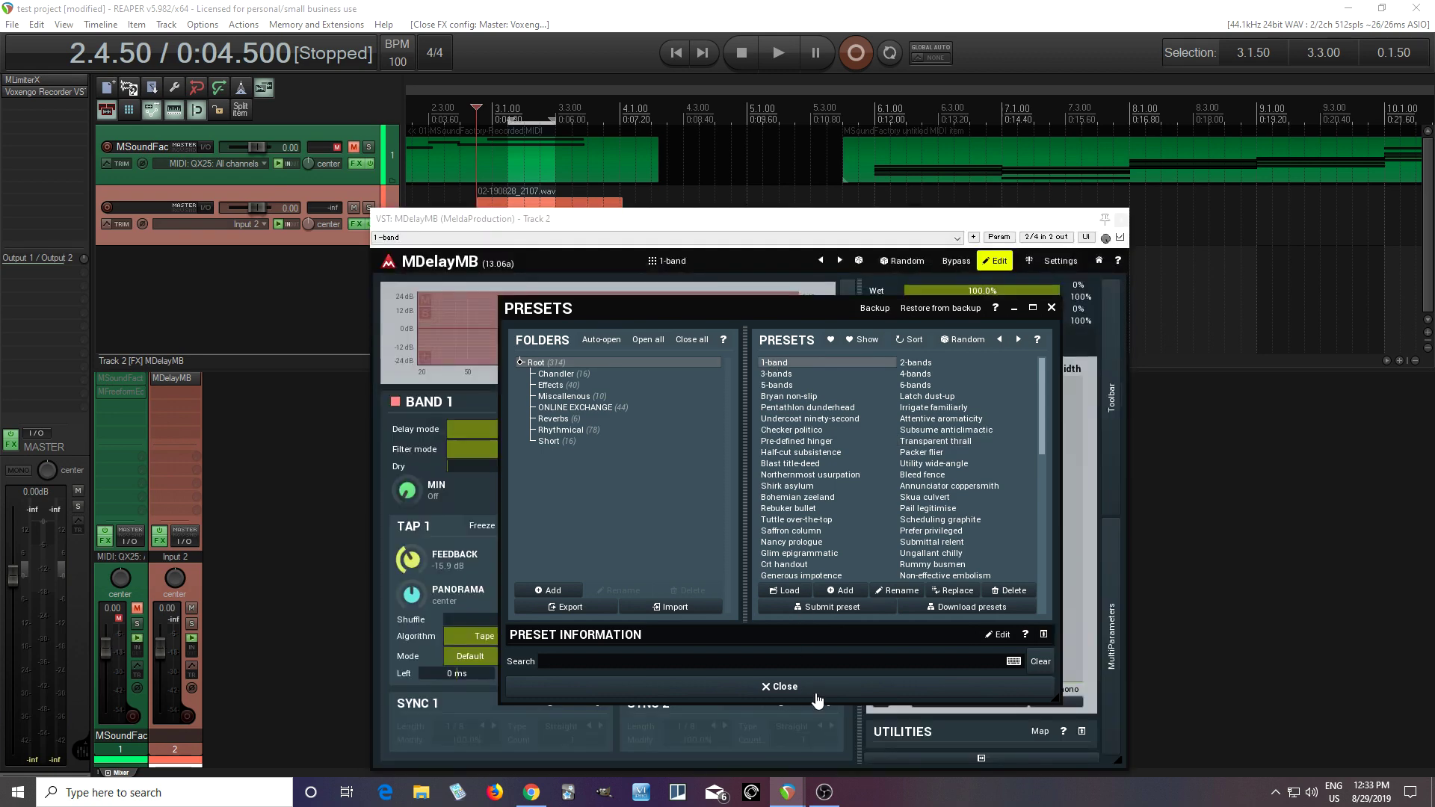
pyautogui.click(817, 695)
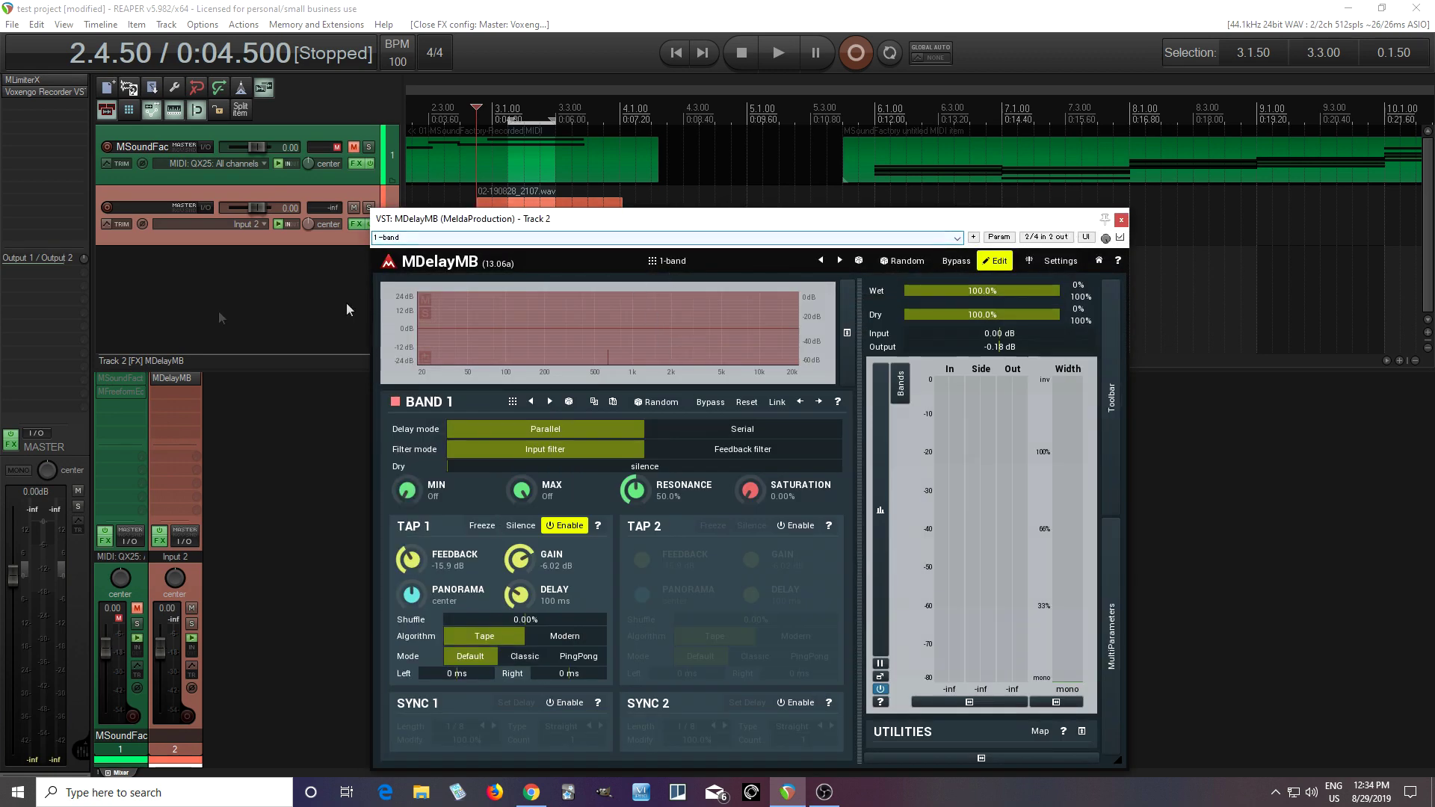
# Bypass MDelayMB and play the track to hear its dry sound, stopping after a short passage
pyautogui.click(956, 261)
pyautogui.moveTo(836, 226); pyautogui.dragTo(833, 267)
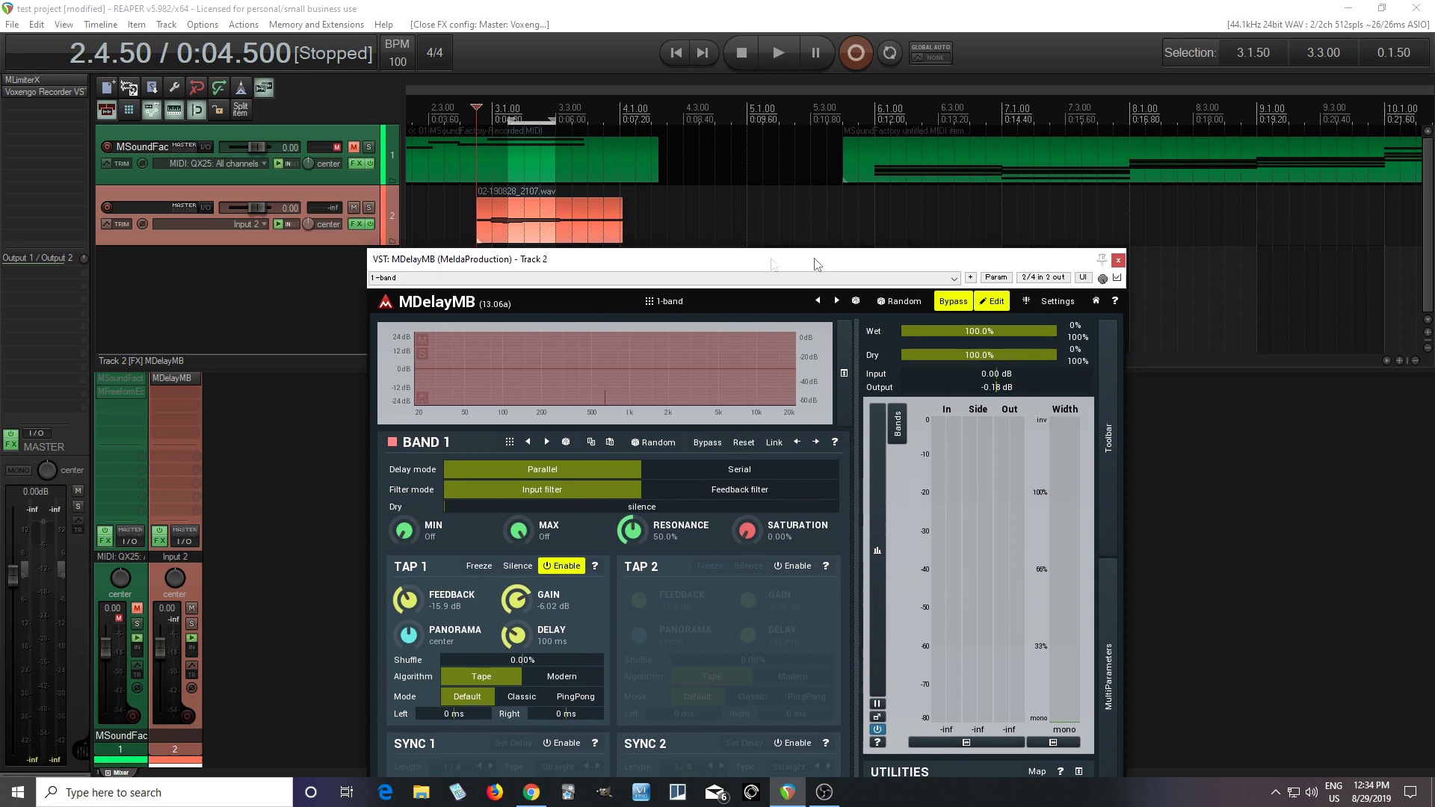
pyautogui.click(769, 61)
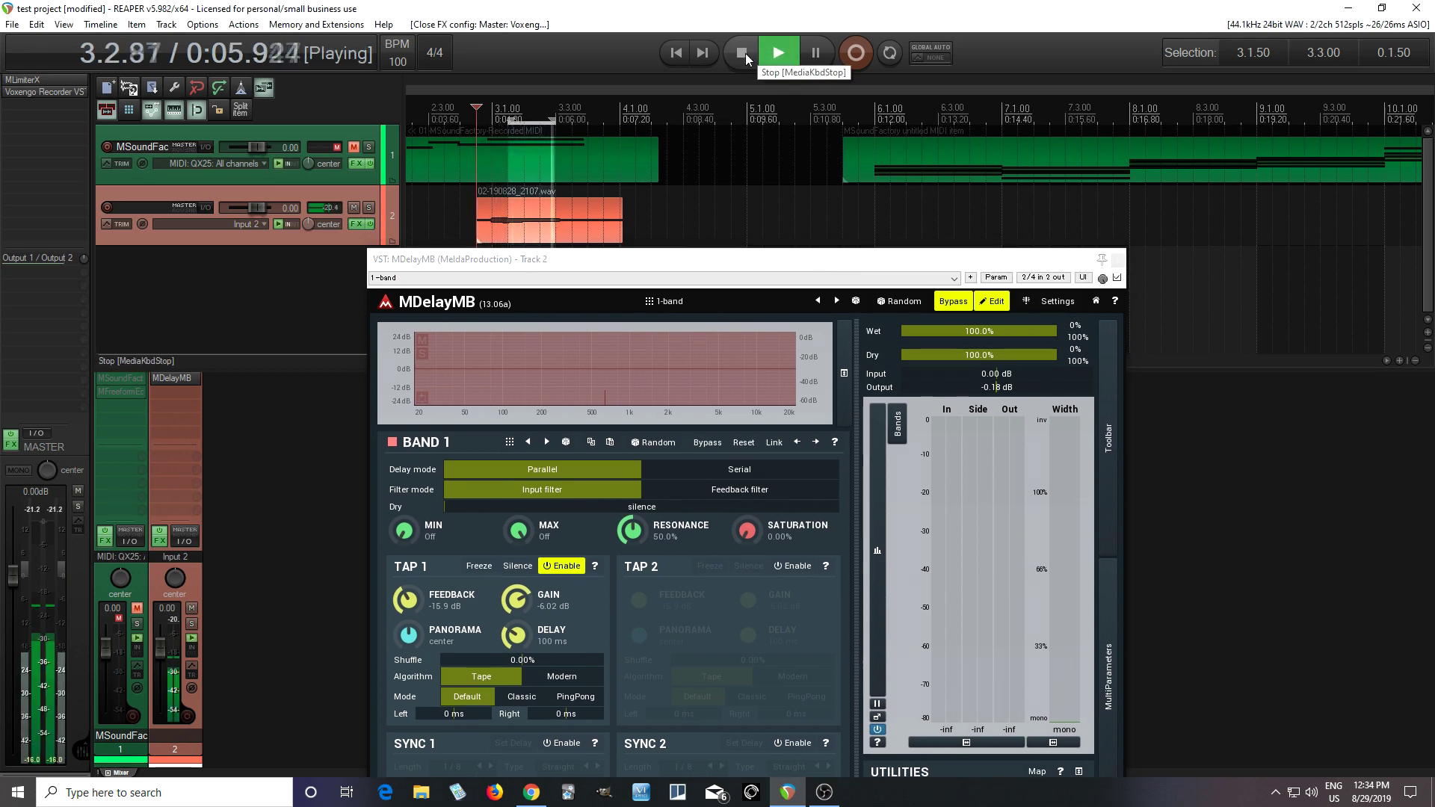
pyautogui.click(742, 53)
# Enable Sync 1 for Tap 1 and set its length to 1/2
pyautogui.moveTo(707, 263); pyautogui.dragTo(921, 151)
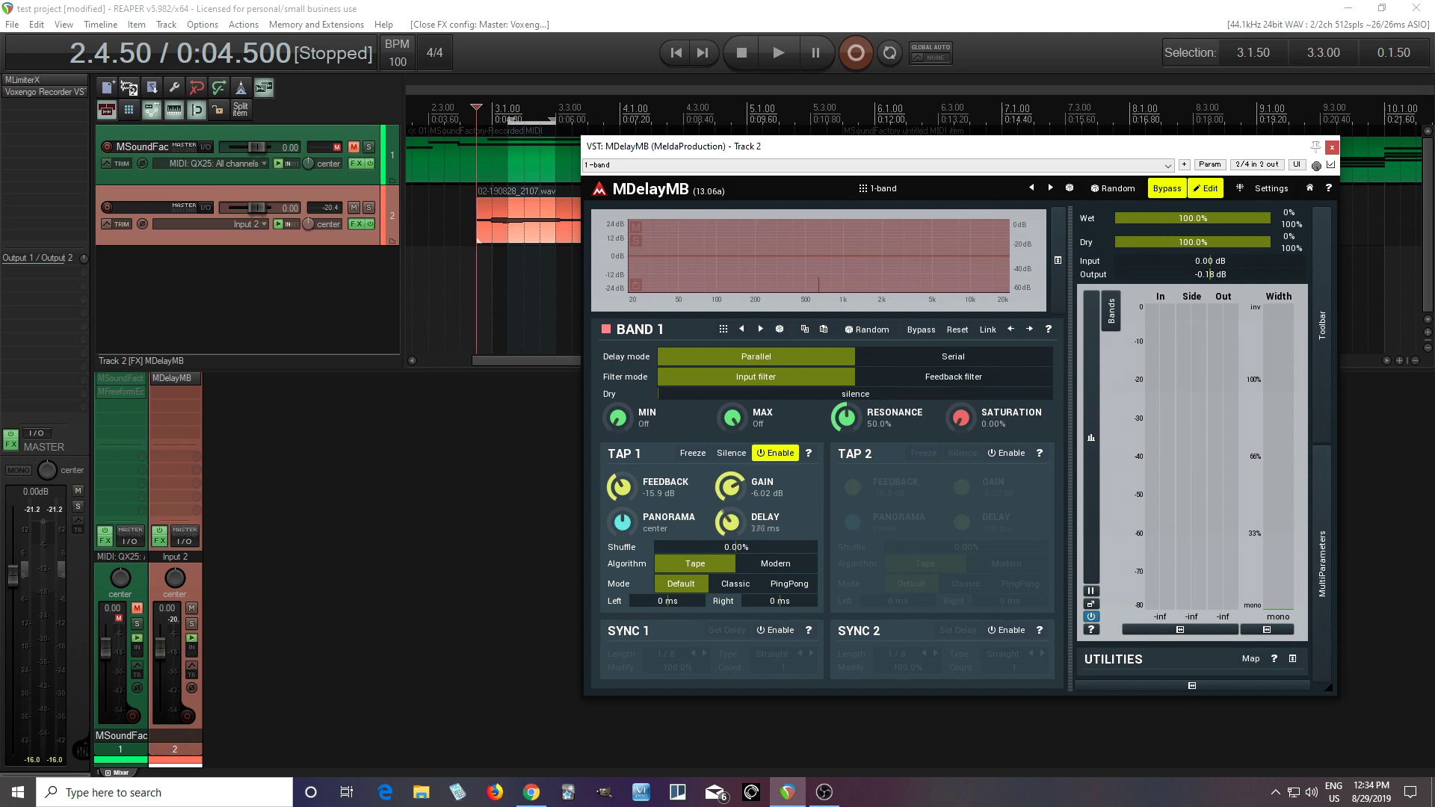
pyautogui.click(729, 515)
pyautogui.click(782, 637)
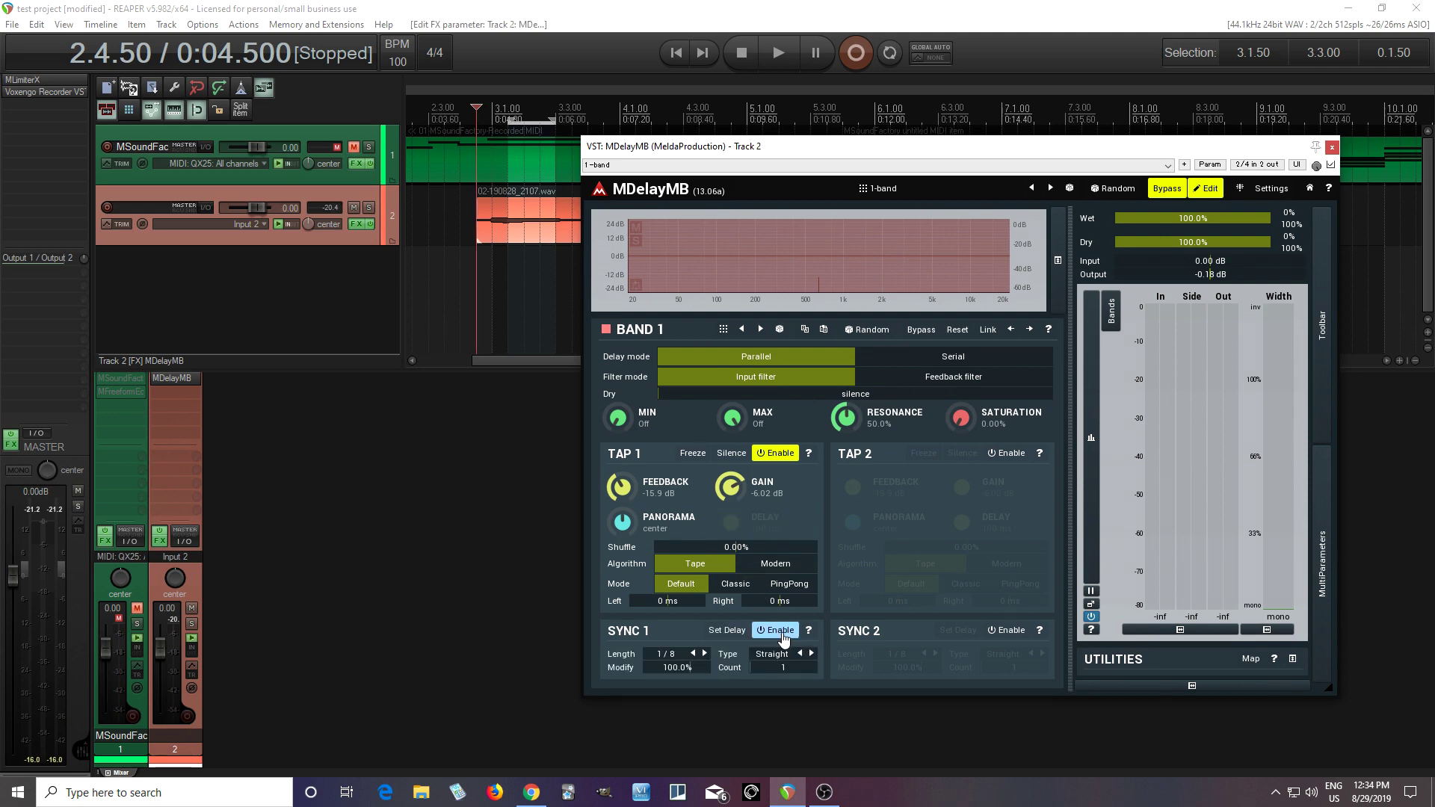
pyautogui.click(686, 658)
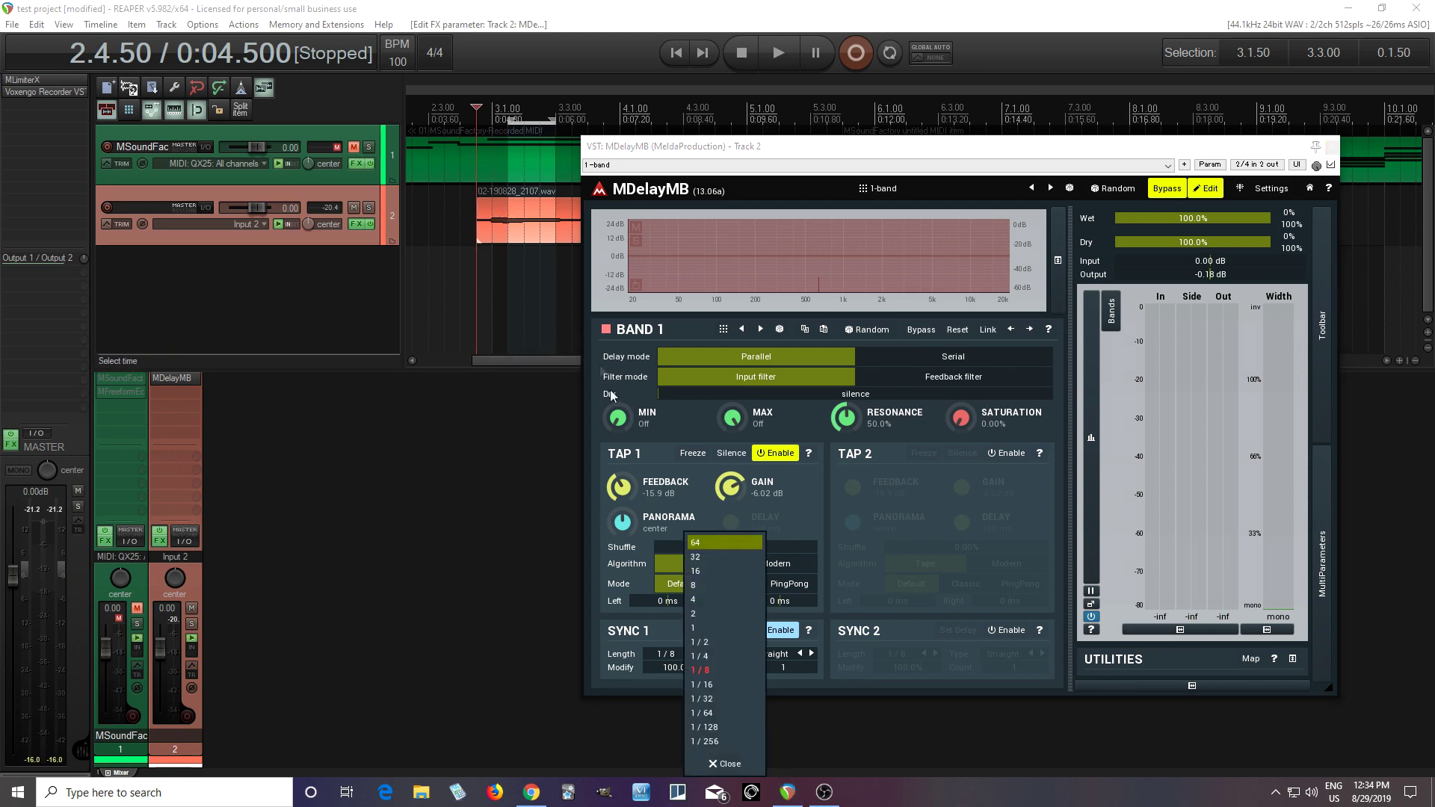
pyautogui.click(714, 643)
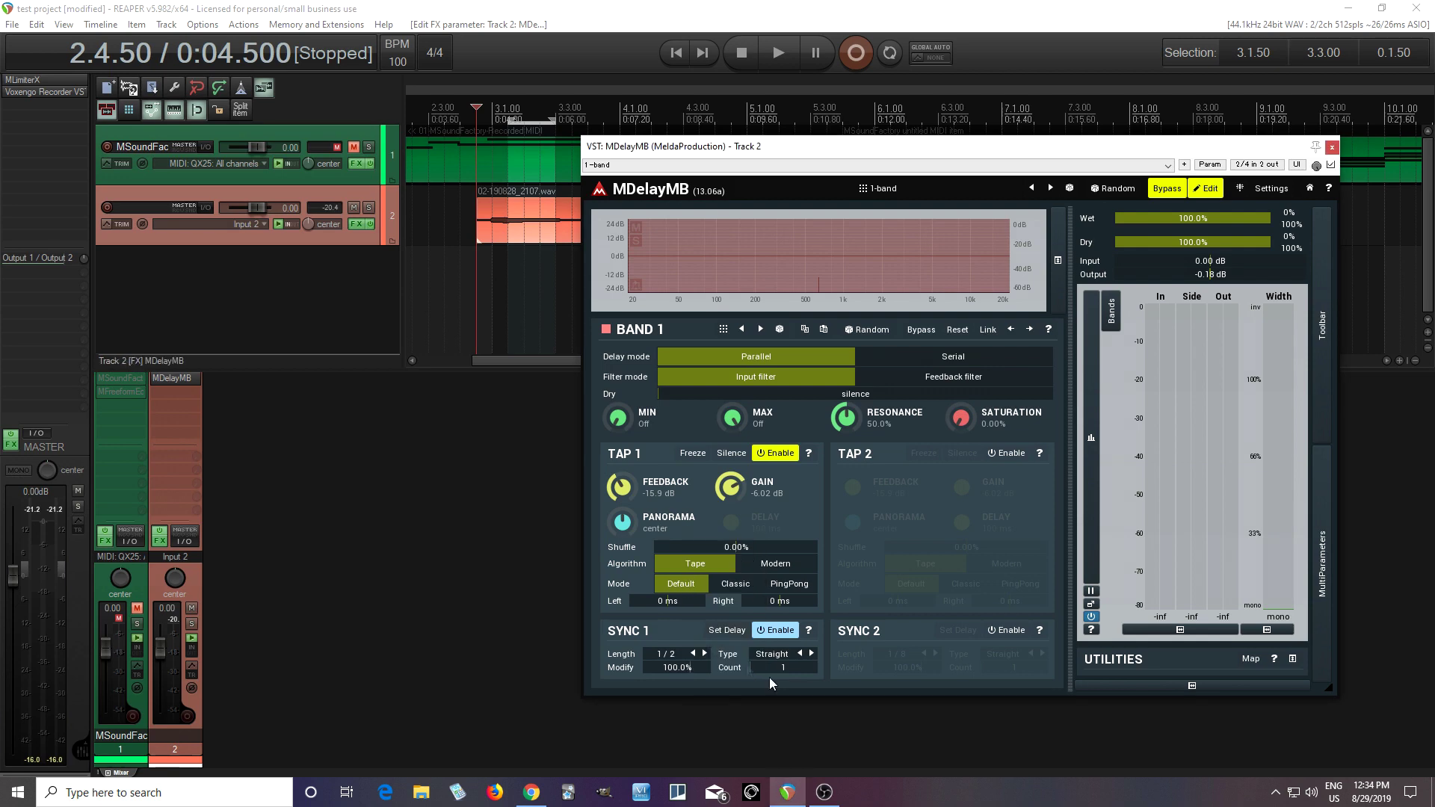
# Set Tap 1 to Classic mode and lower its feedback to silence
pyautogui.click(737, 593)
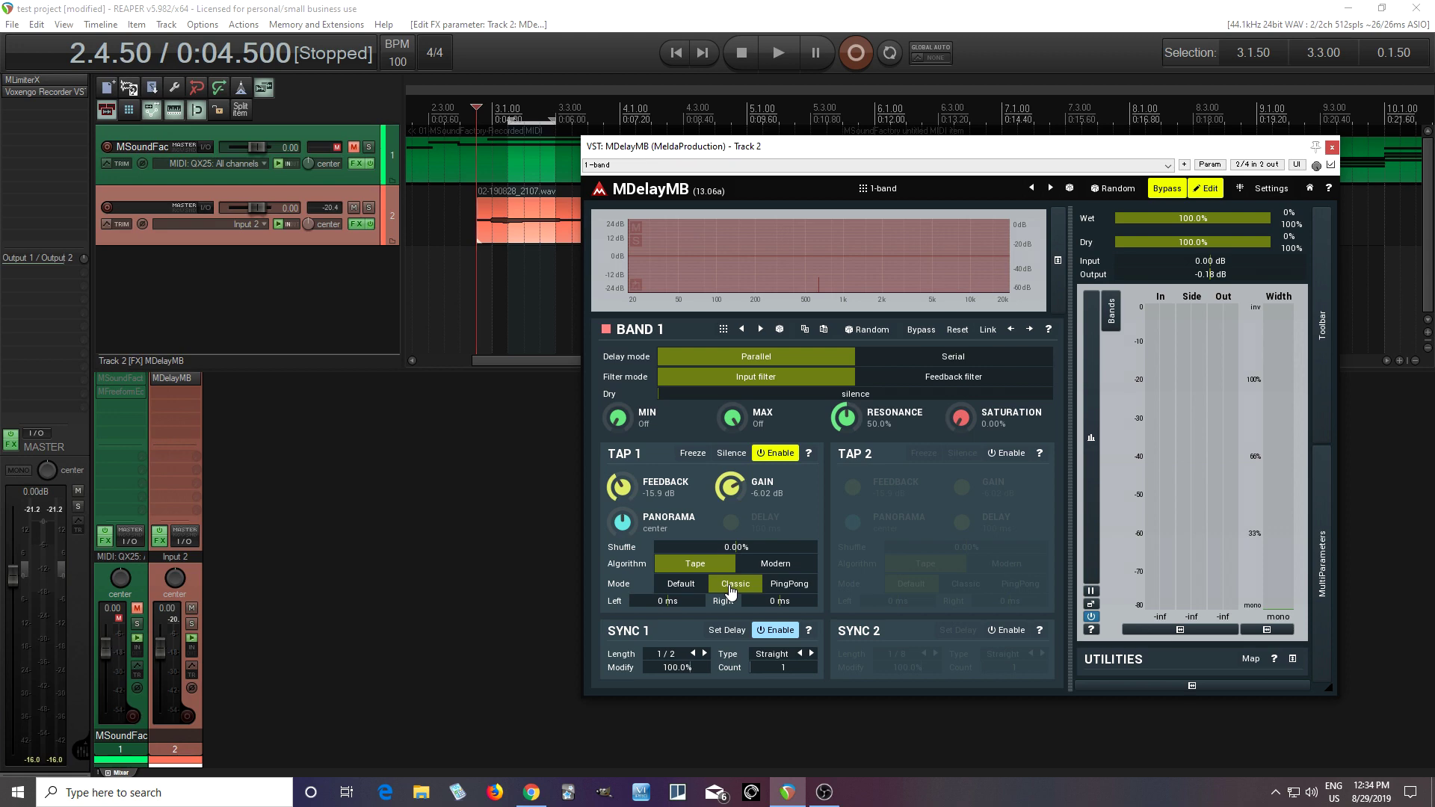
pyautogui.moveTo(625, 486); pyautogui.dragTo(625, 524)
pyautogui.moveTo(876, 151); pyautogui.dragTo(970, 158)
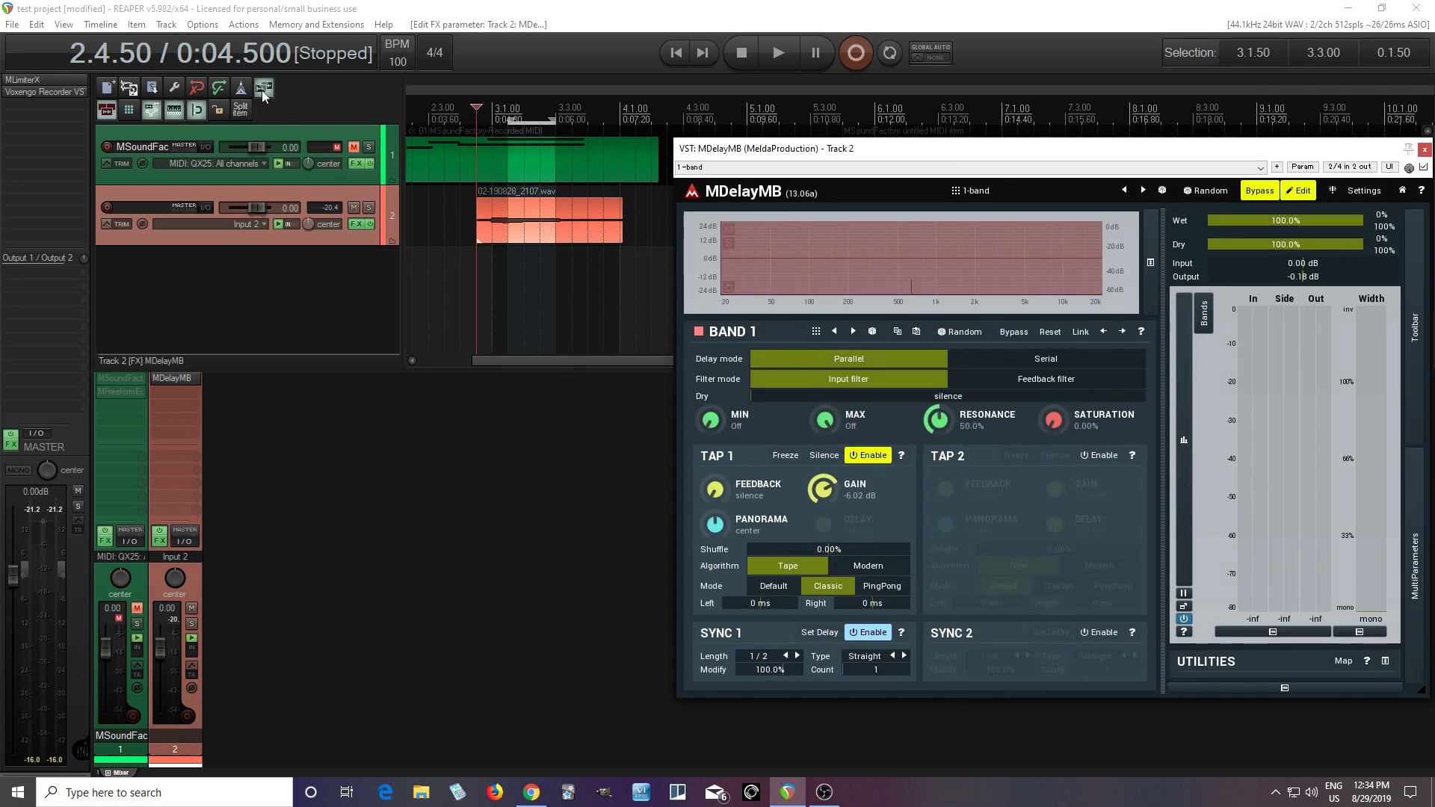
# Audition the track from 2.4.00 with the delay active, freezing Tap 1 during playback and unfreezing it after stopping
pyautogui.click(458, 243)
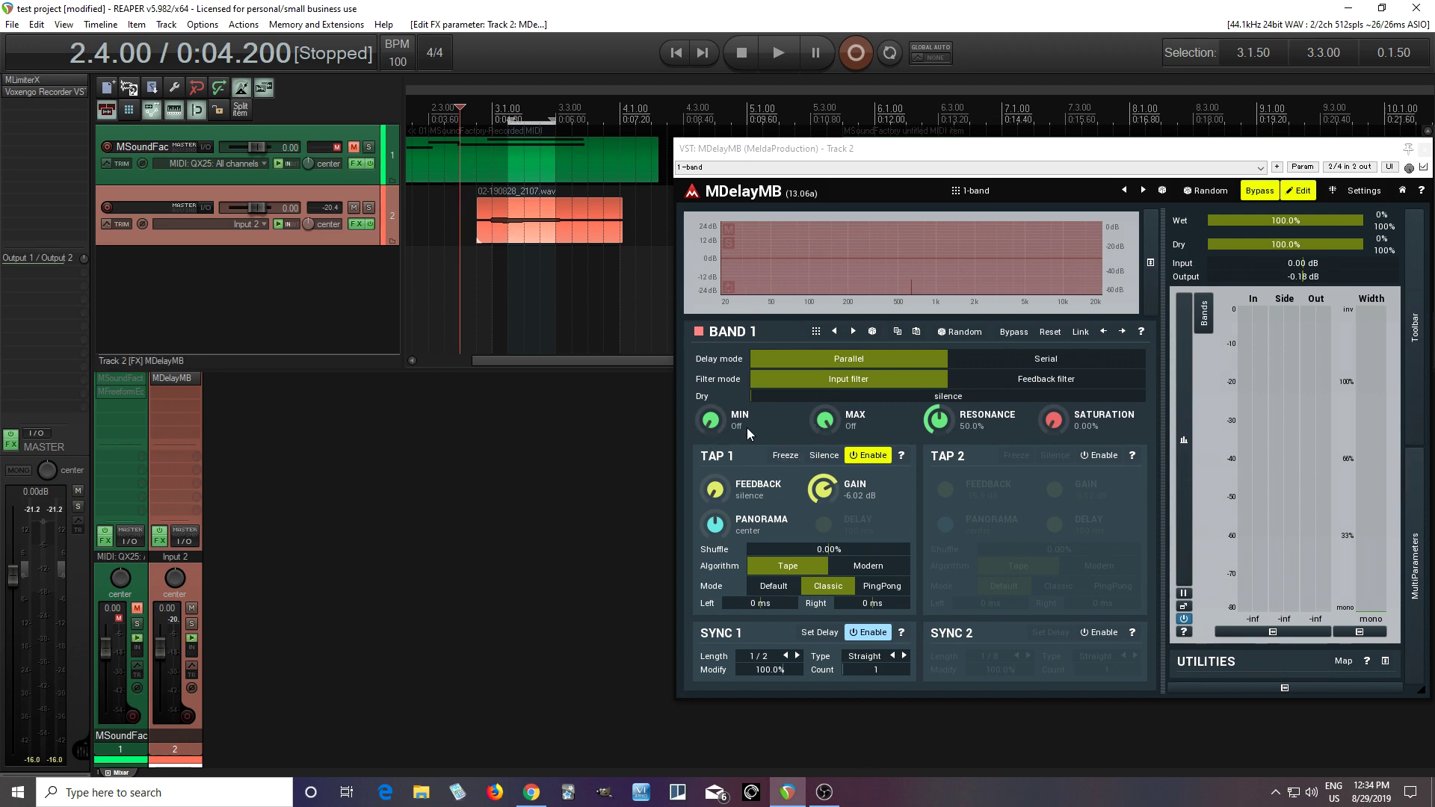
pyautogui.click(770, 62)
pyautogui.click(790, 455)
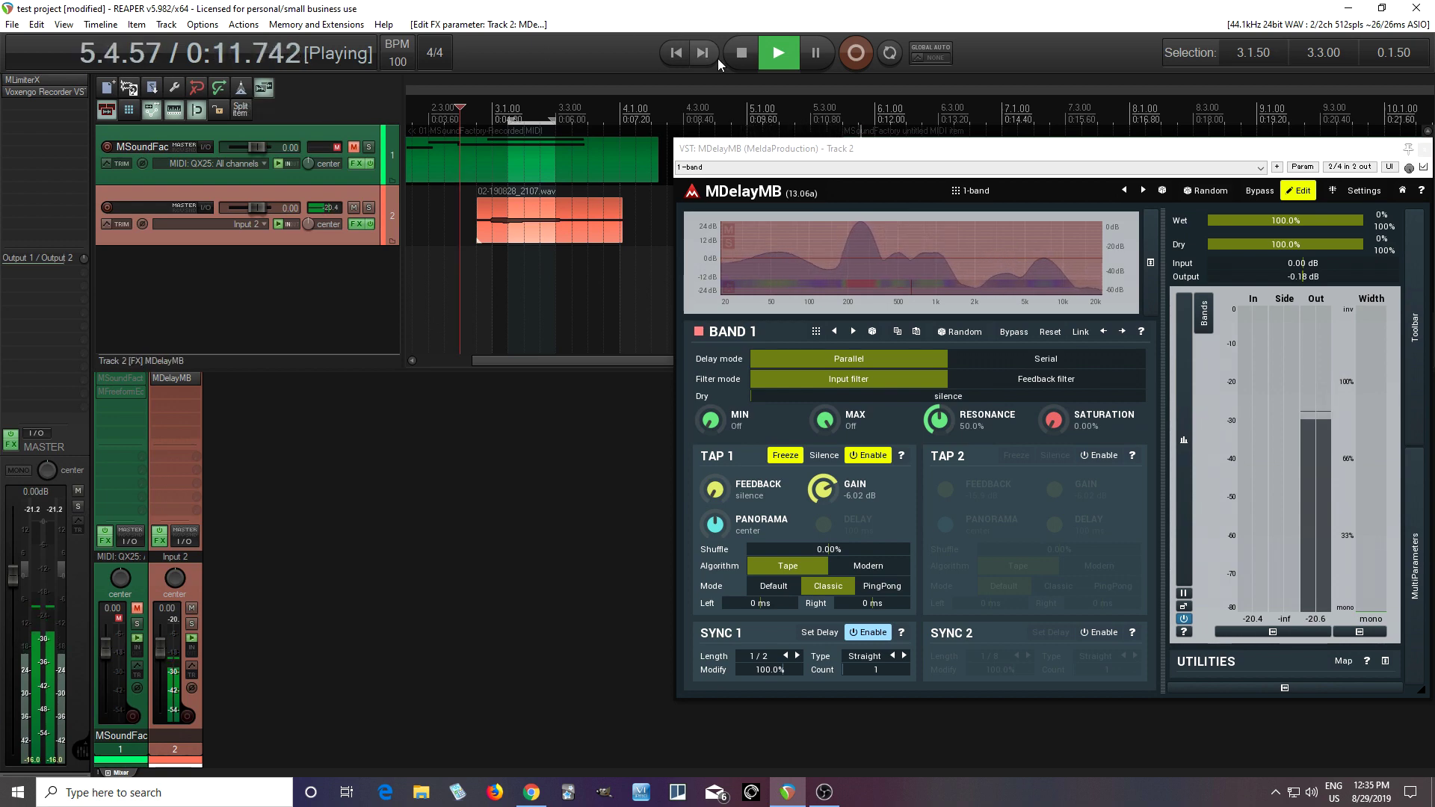
pyautogui.click(738, 54)
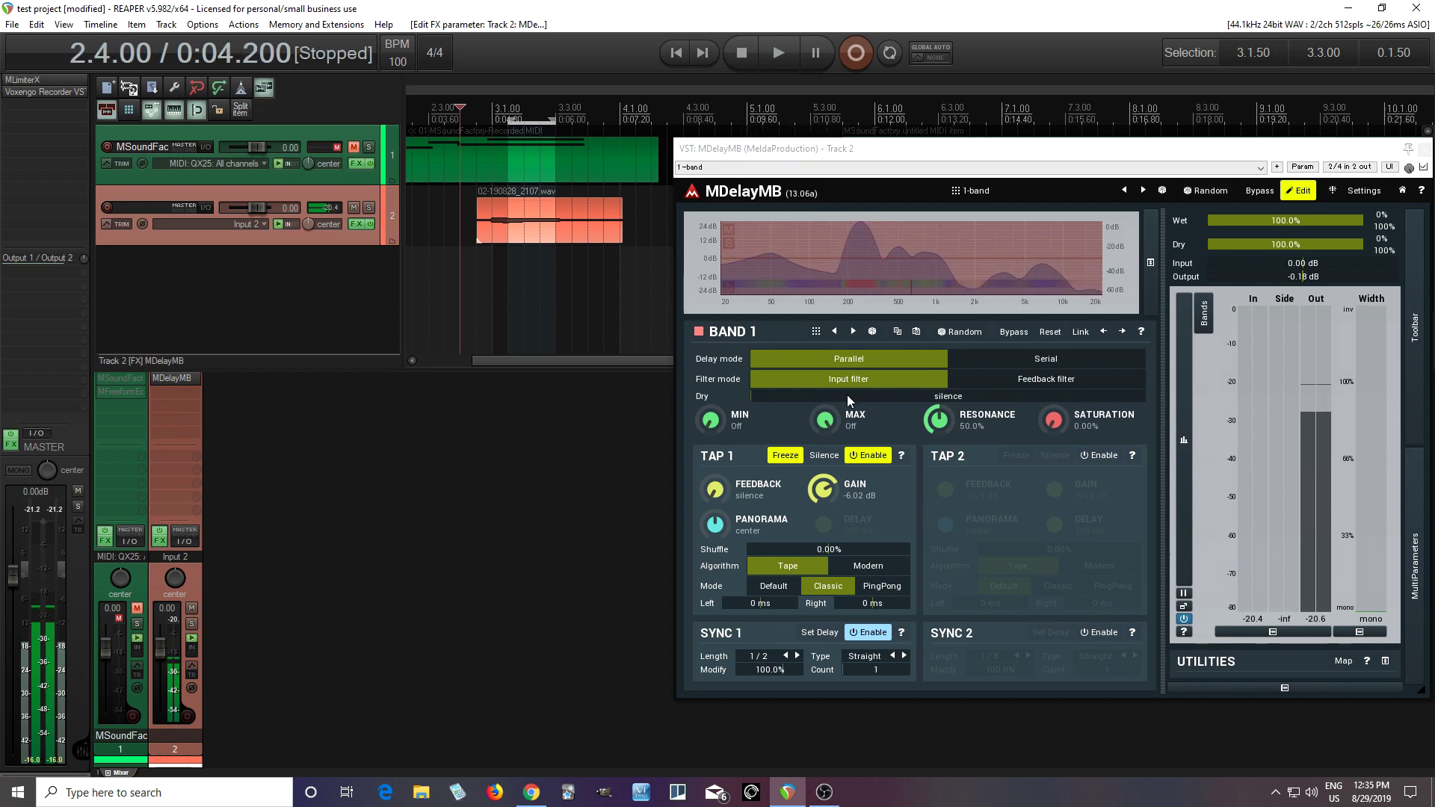
pyautogui.click(799, 458)
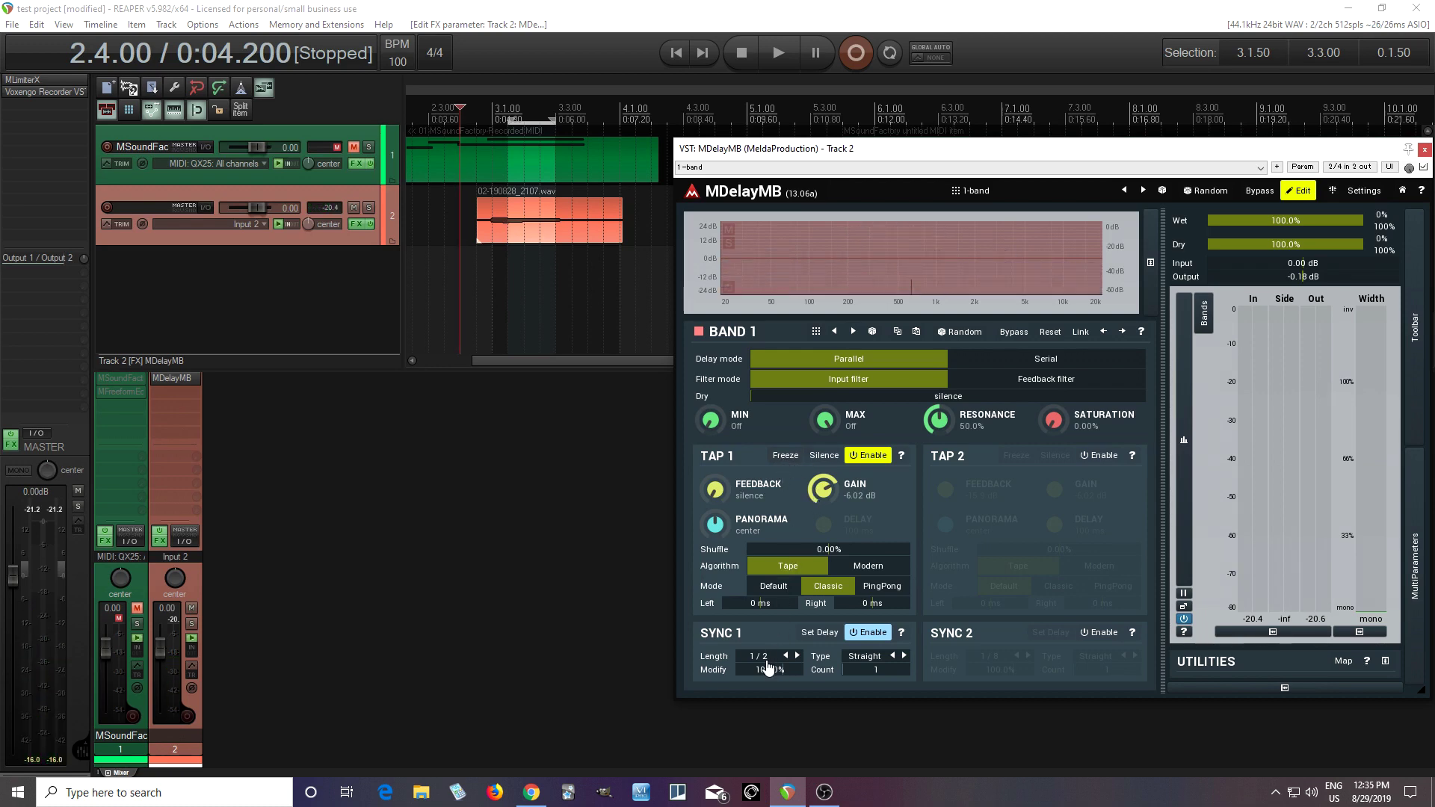
# Set Sync 1's length to 1/8 and audition Tap 1's freeze during playback, unfreezing it and stopping with the metronome enabled
pyautogui.click(766, 659)
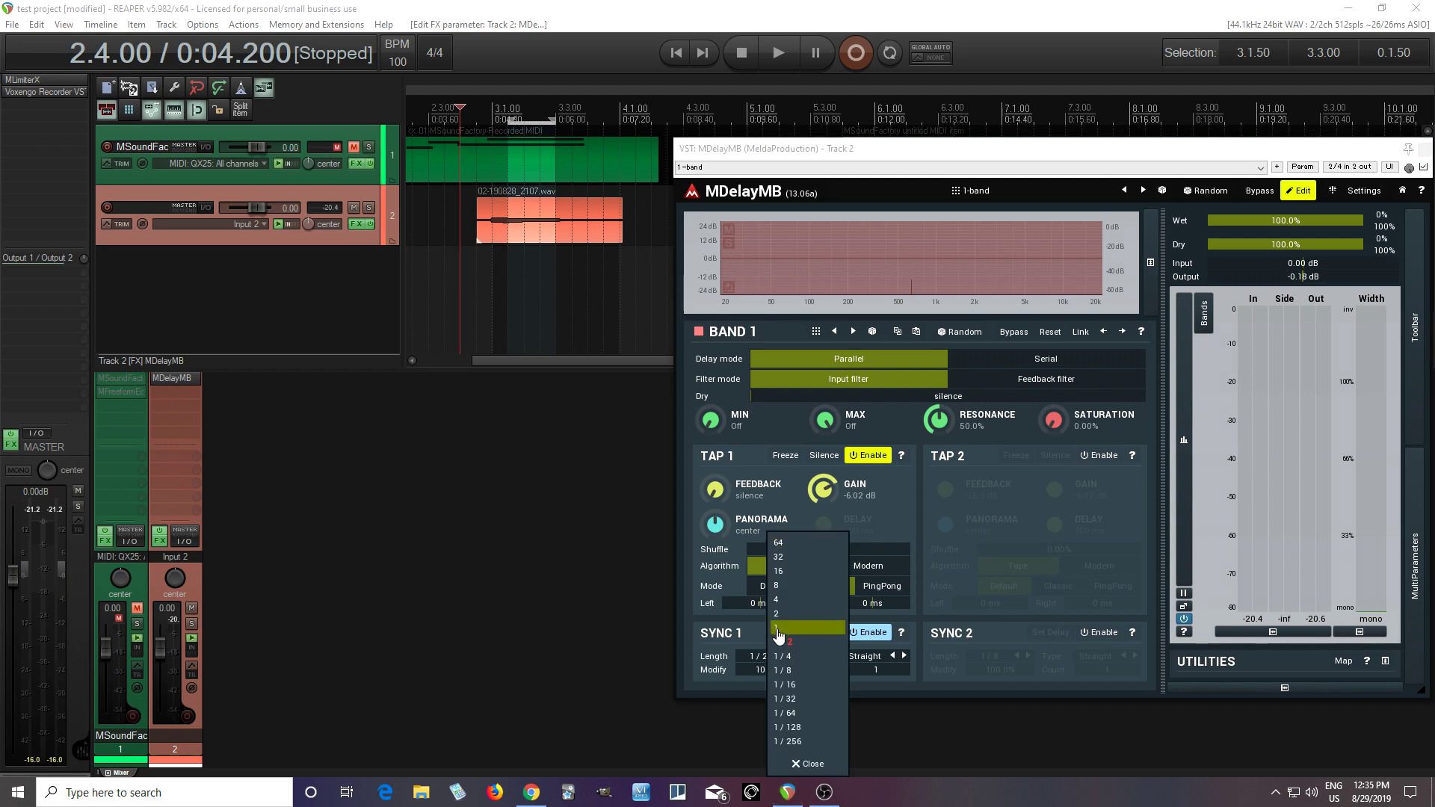
pyautogui.click(807, 670)
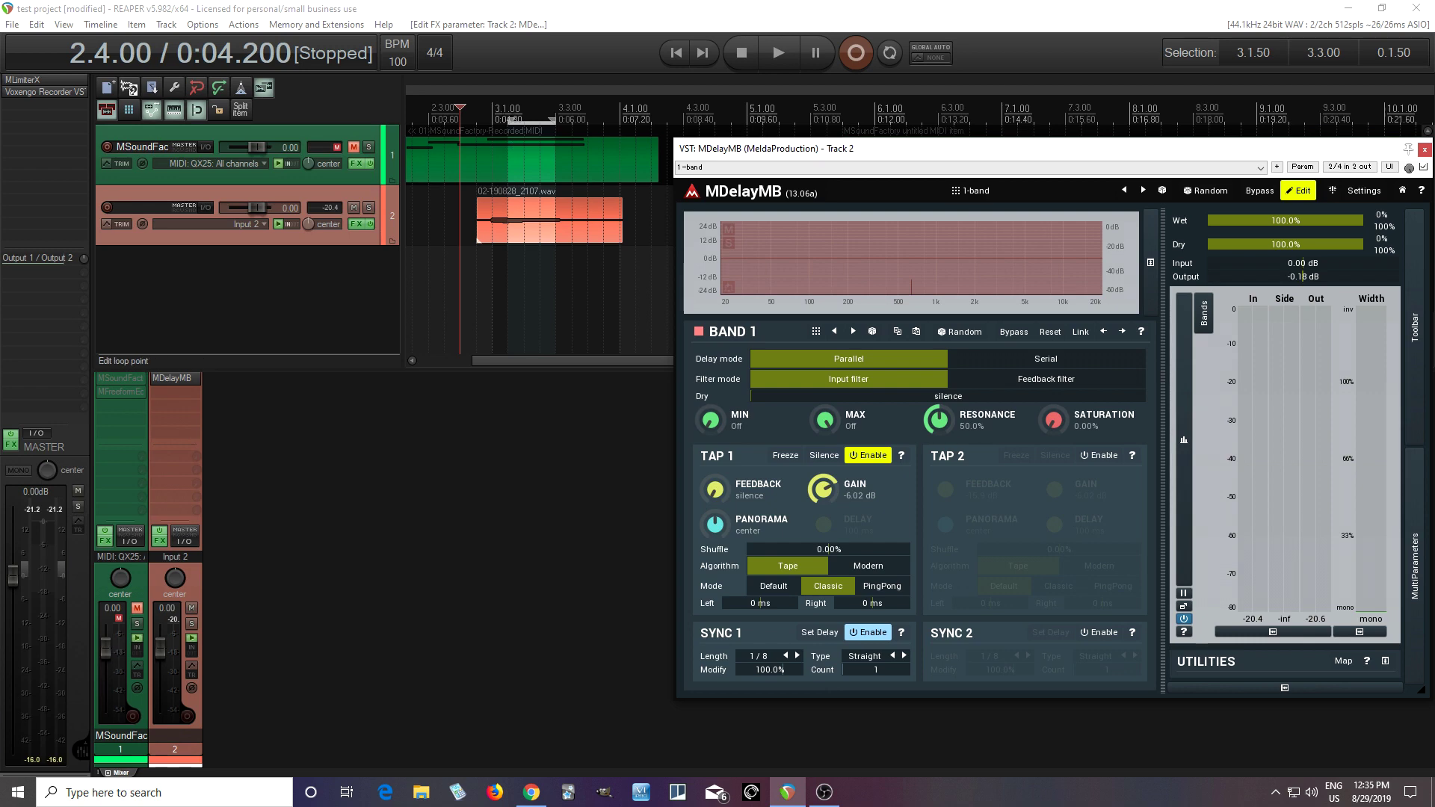
pyautogui.click(775, 54)
pyautogui.click(791, 455)
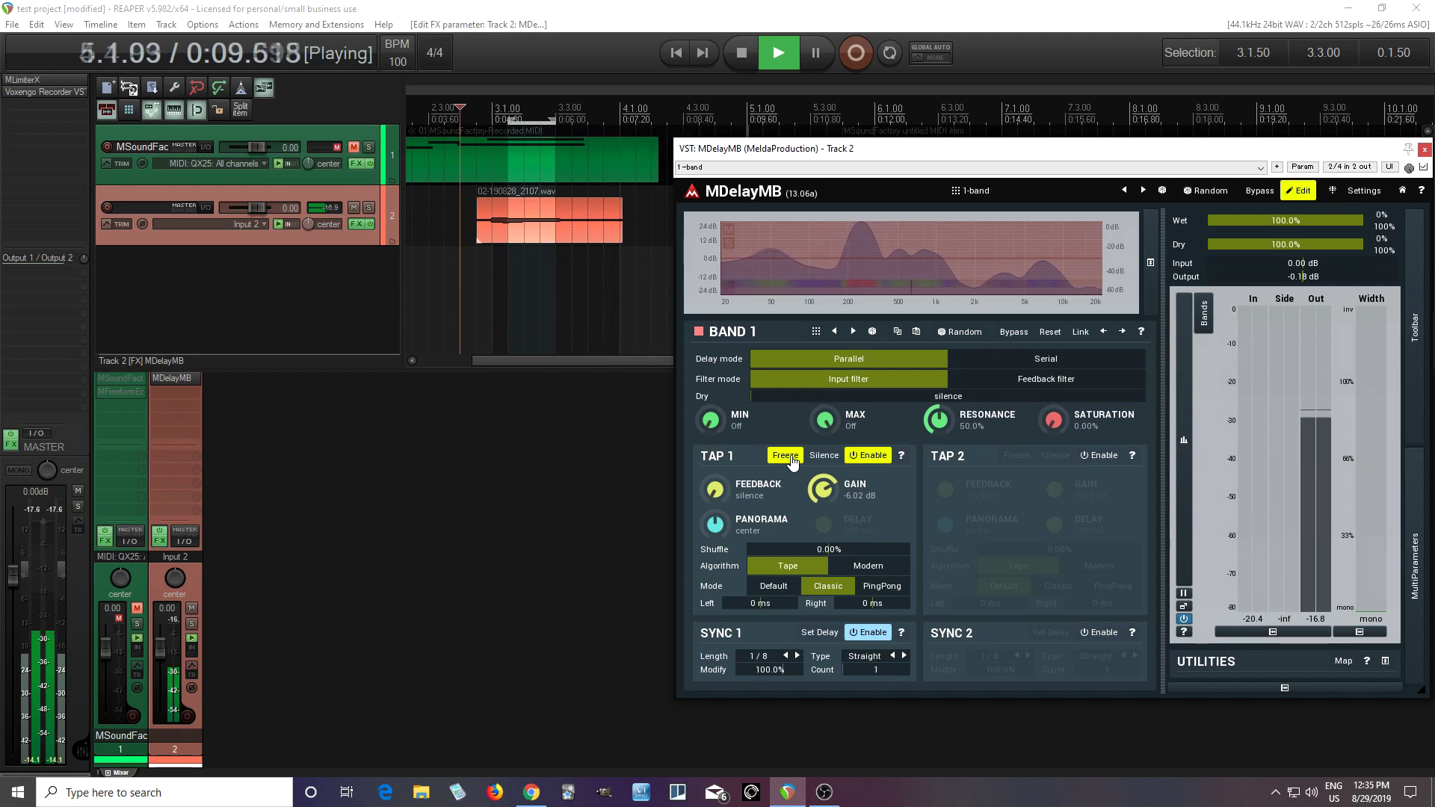
pyautogui.click(791, 457)
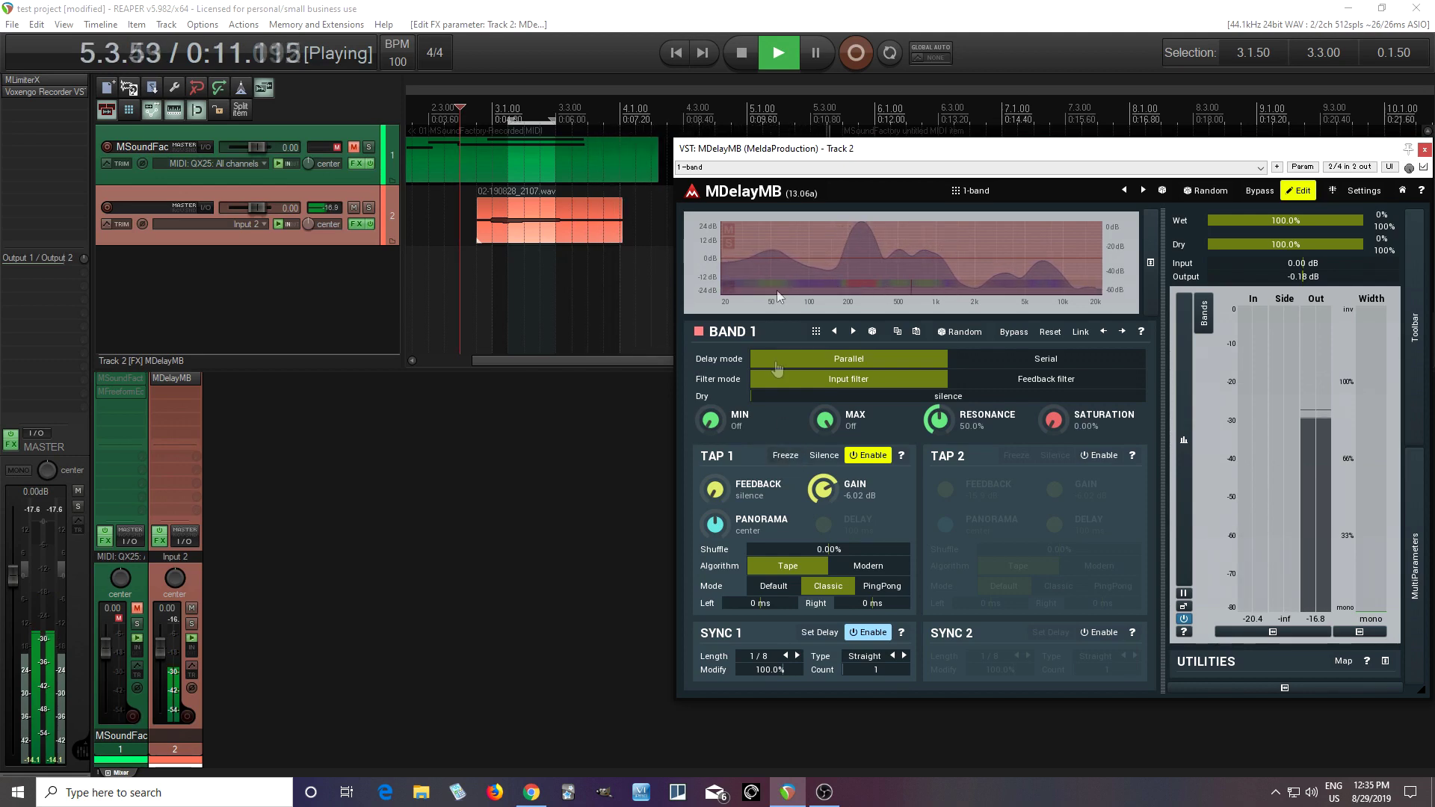
pyautogui.click(240, 87)
pyautogui.click(742, 52)
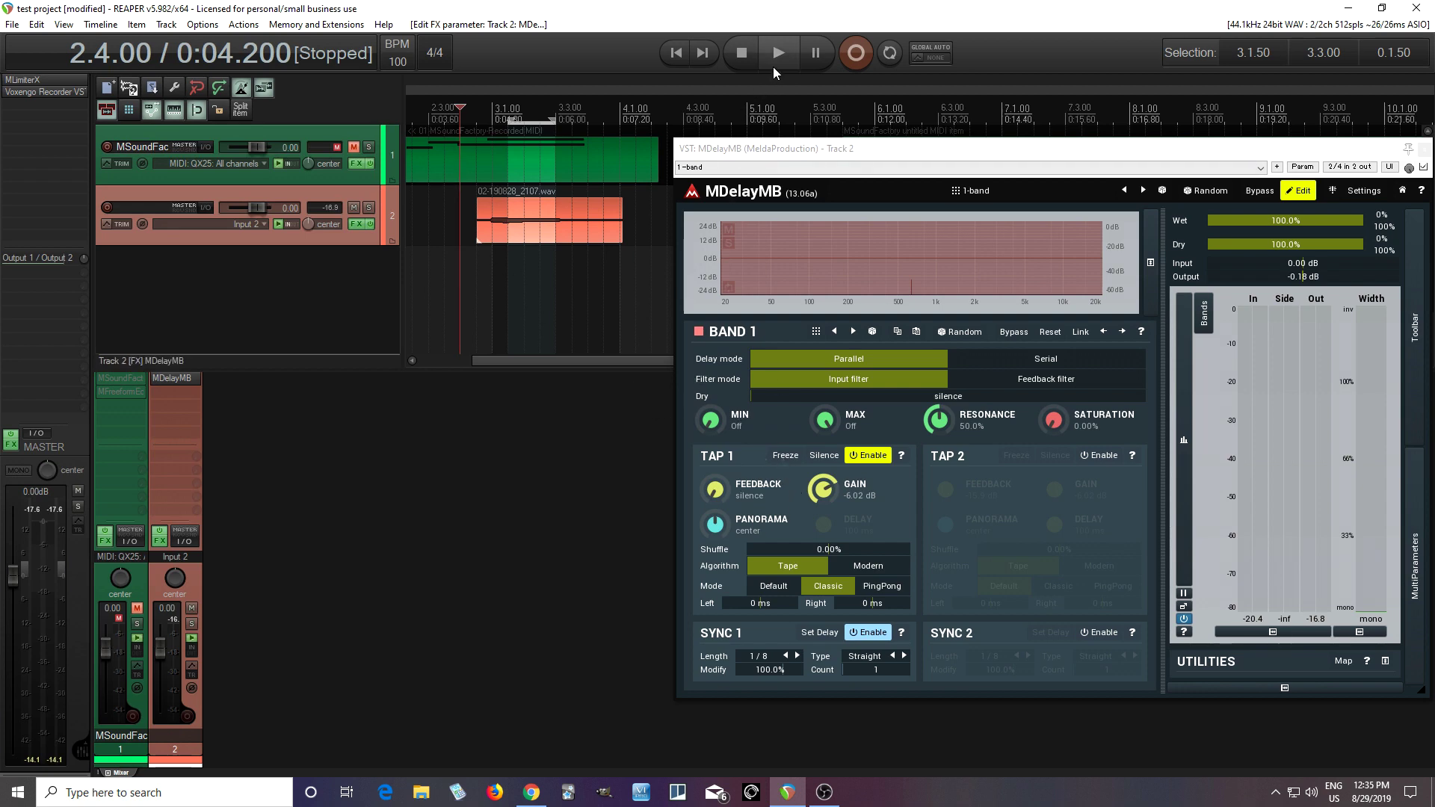
# Set Sync 1's length to 1/4 and audition Tap 1's freeze against the metronome, disabling the metronome, unfreezing and stopping
pyautogui.click(786, 657)
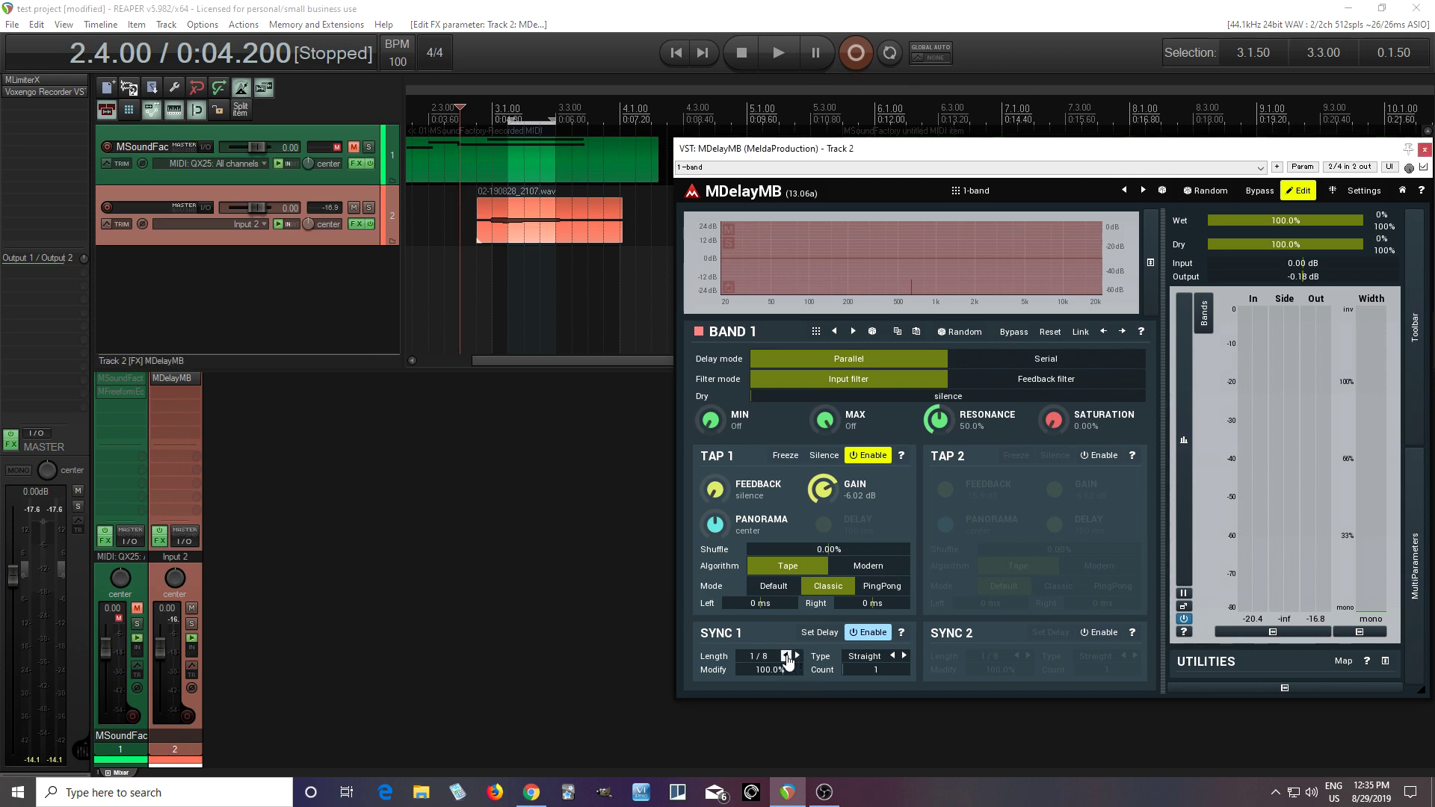
pyautogui.click(778, 62)
pyautogui.click(787, 456)
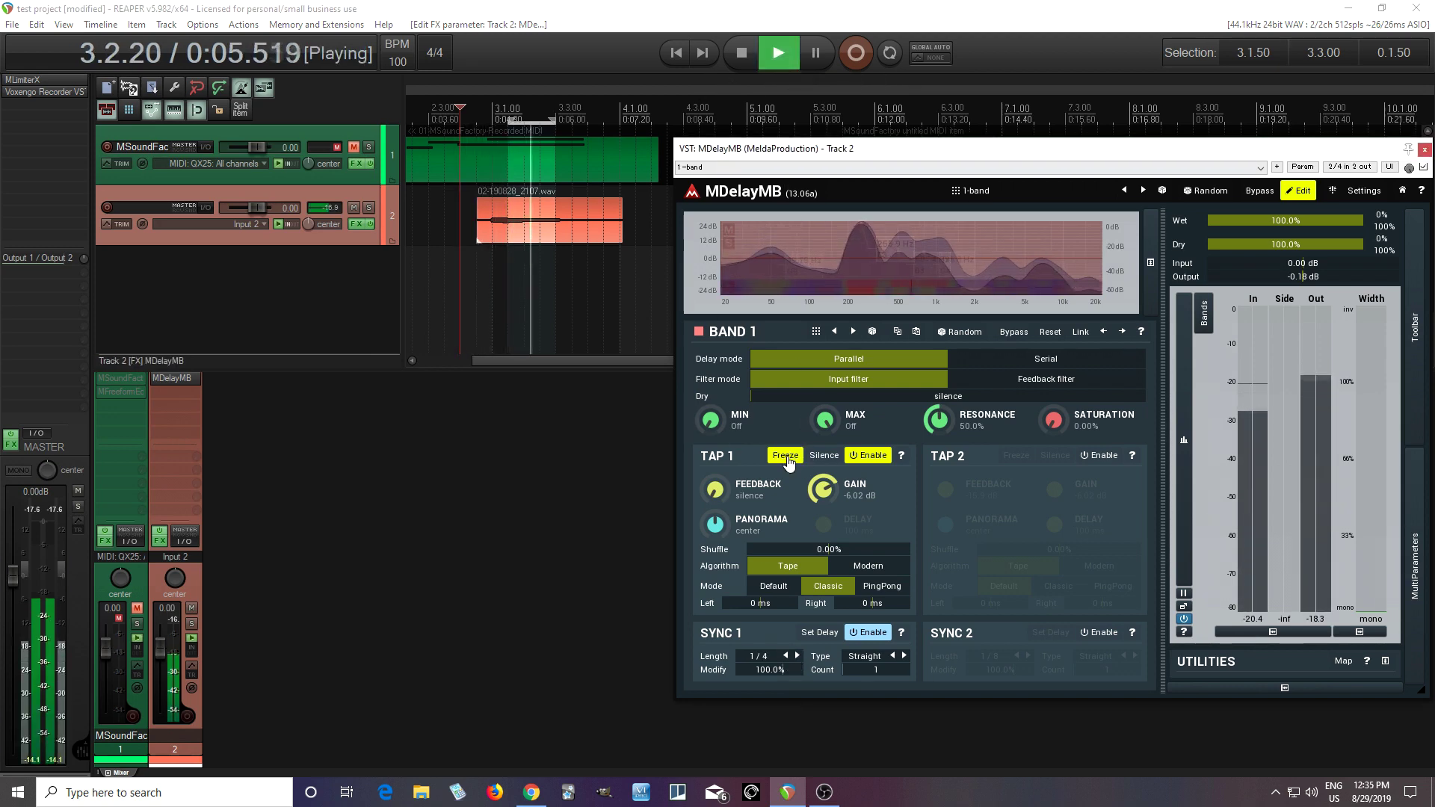
pyautogui.click(240, 89)
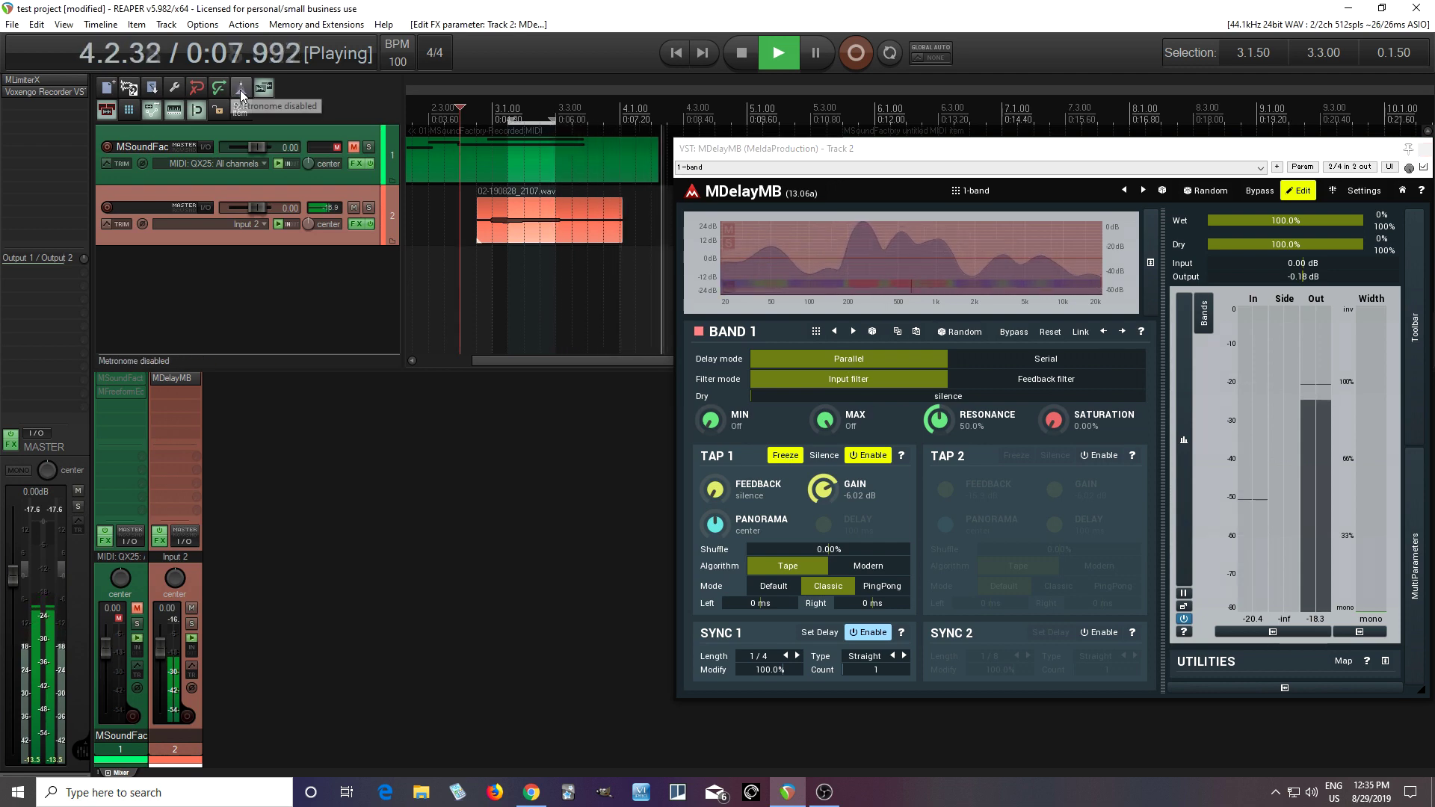
pyautogui.click(788, 456)
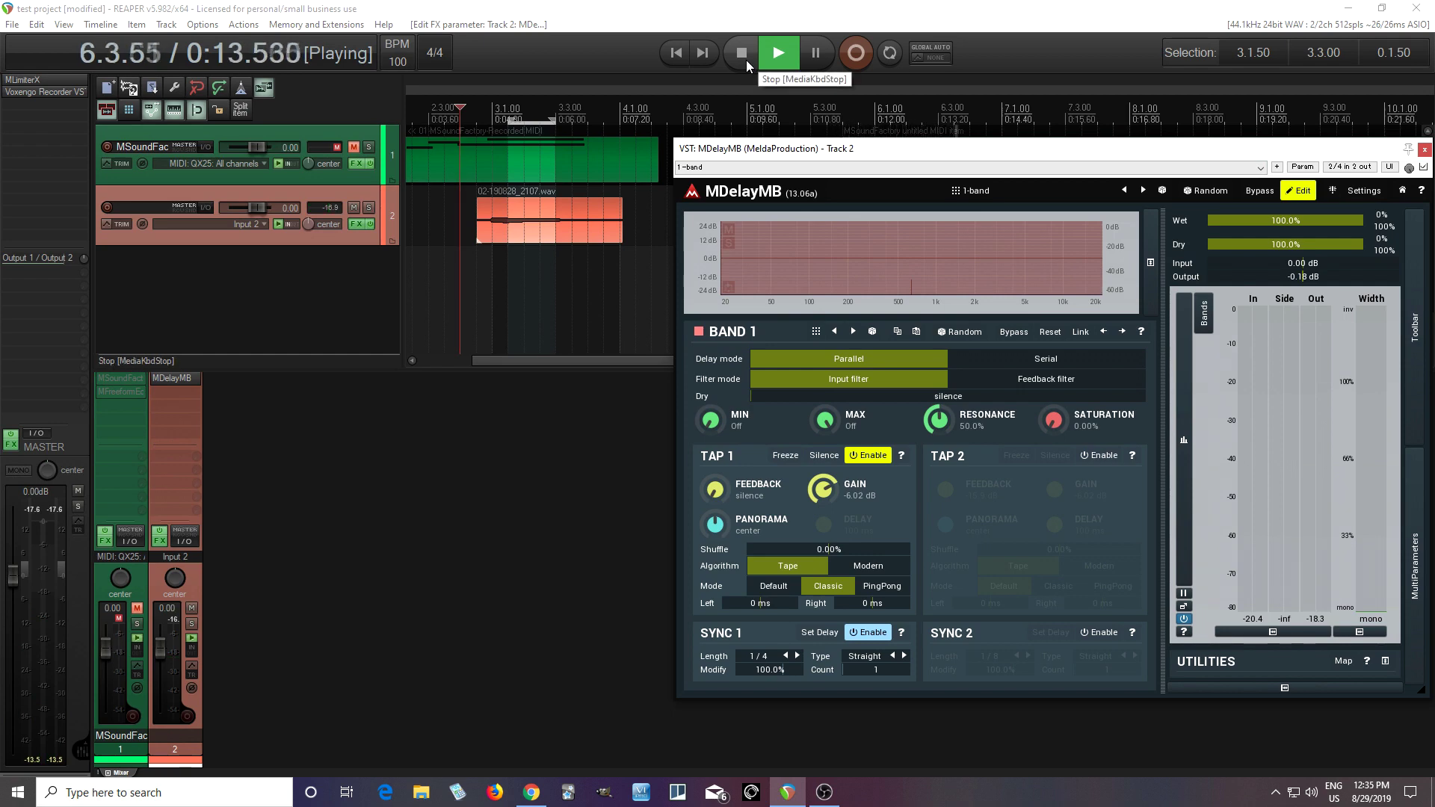
pyautogui.click(746, 59)
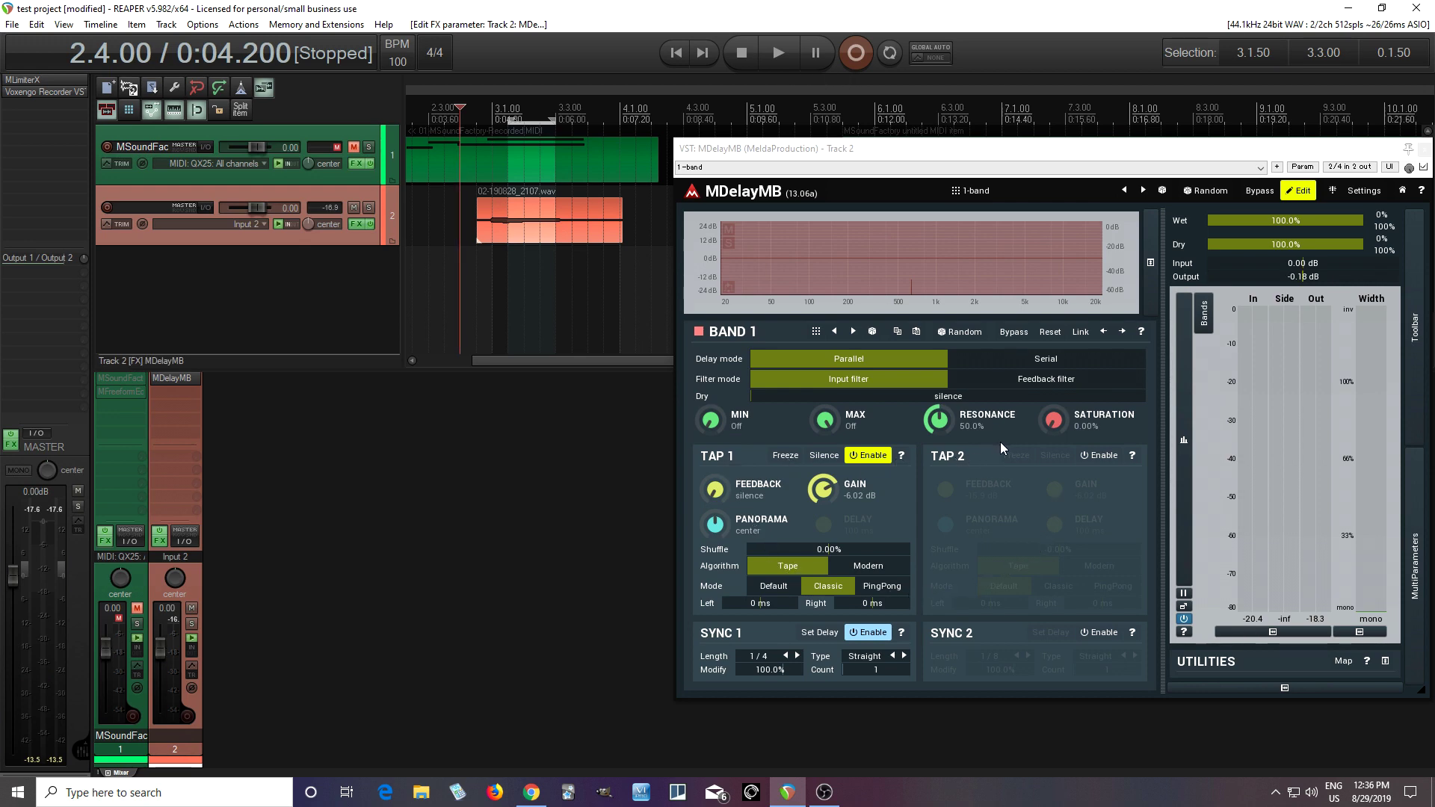
# Enable Tap 2 and its Sync 2 section, with Band 1's delay mode set to Serial
pyautogui.click(1102, 456)
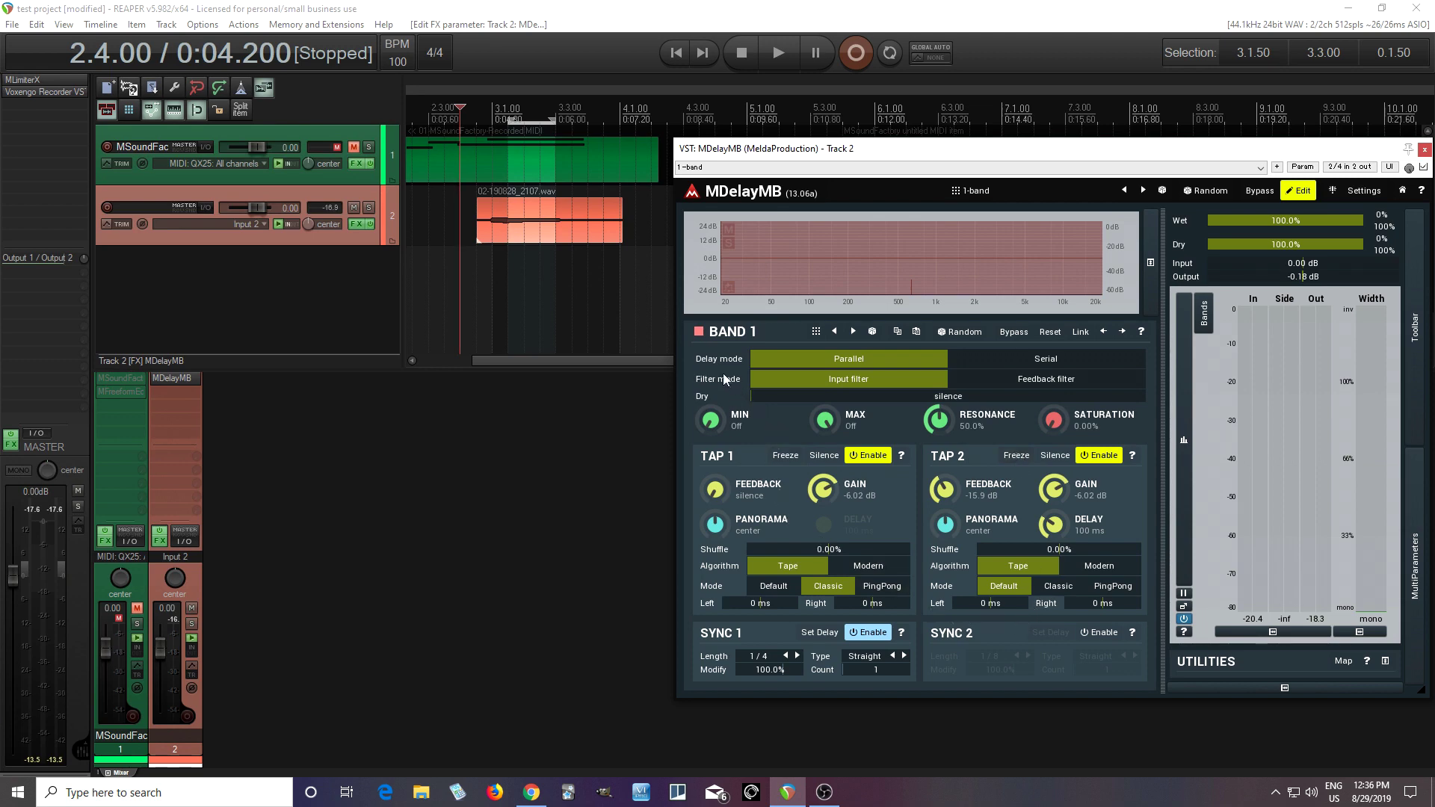
pyautogui.click(1047, 359)
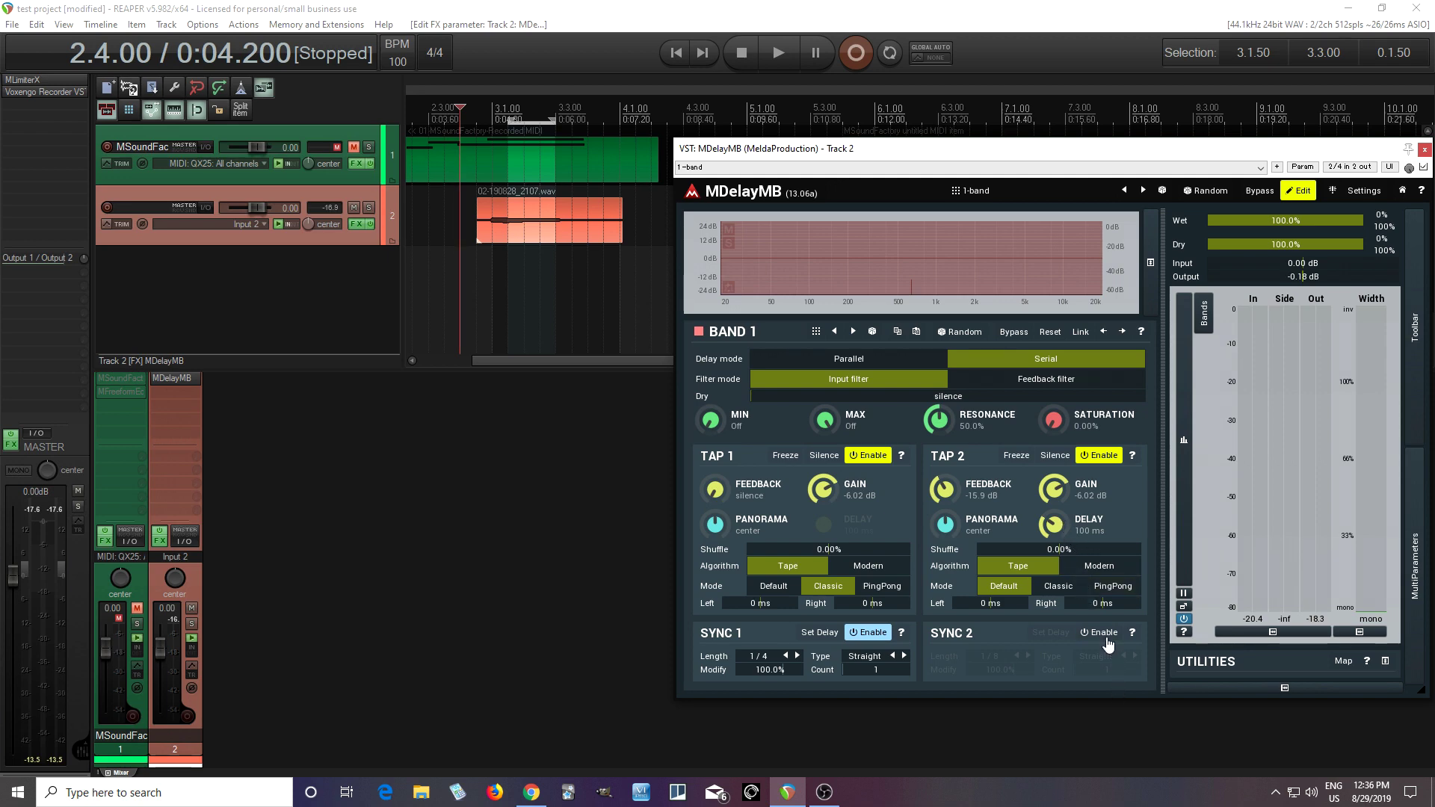
pyautogui.click(1098, 632)
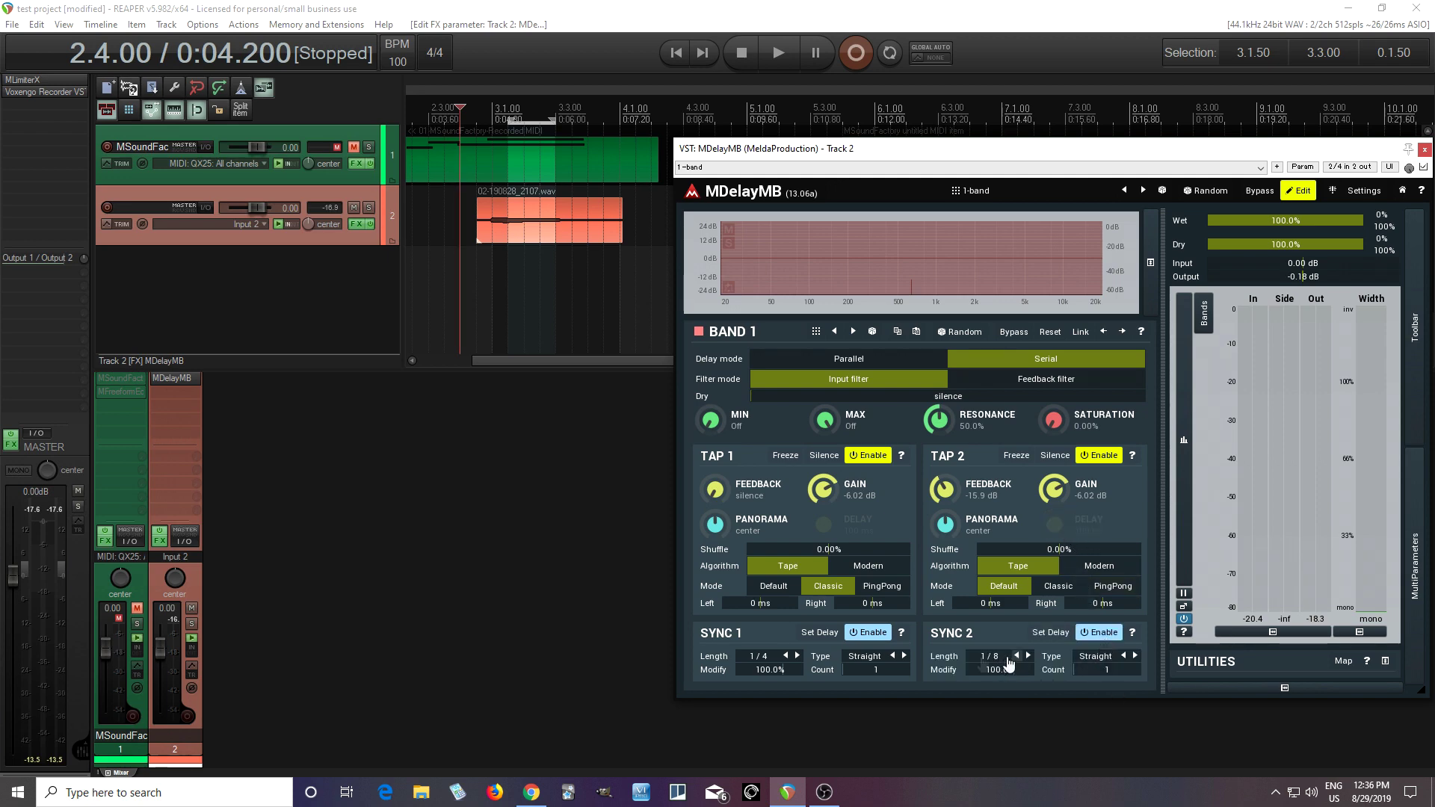
# Set Sync 1's length to 1/2
pyautogui.click(797, 656)
pyautogui.click(786, 657)
pyautogui.click(785, 656)
# Configure Tap 2 with panorama 100% left, PingPong mode, feedback -6.50 dB and gain -8.78 dB
pyautogui.moveTo(958, 527); pyautogui.dragTo(986, 548)
pyautogui.click(1115, 587)
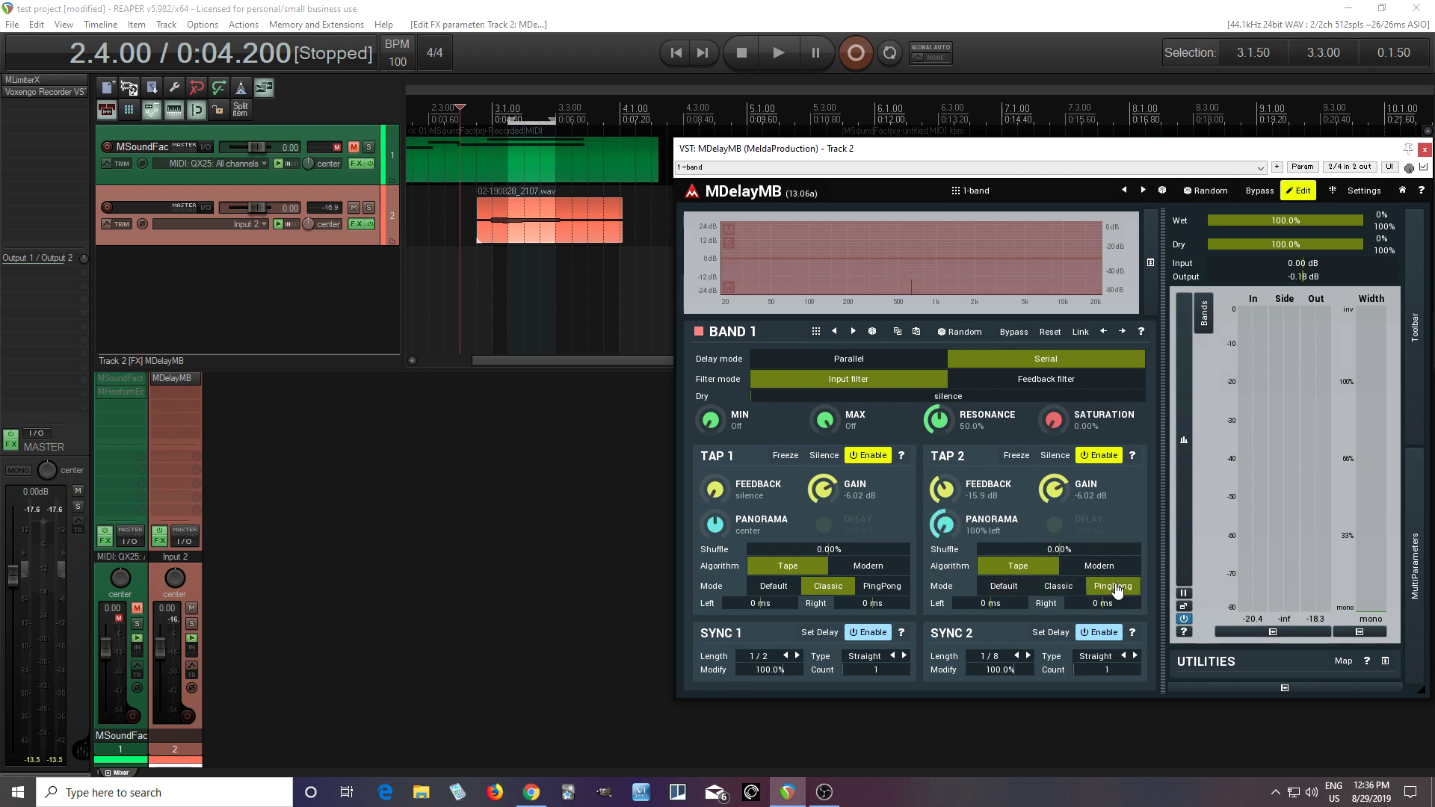
pyautogui.moveTo(950, 486); pyautogui.dragTo(943, 482)
pyautogui.moveTo(1053, 488); pyautogui.dragTo(1054, 500)
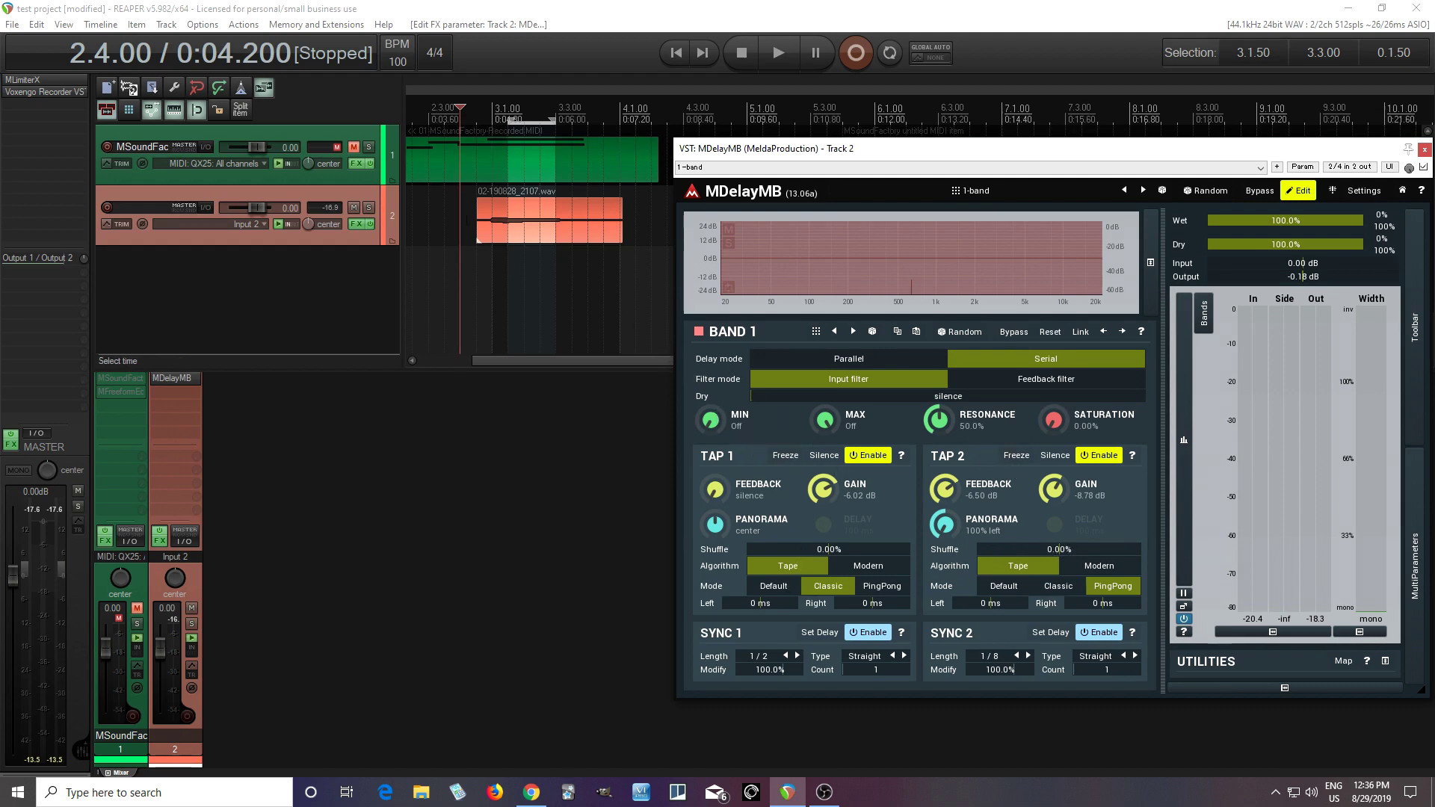
# Enable the metronome, play from 2.4.00 and freeze Tap 1 to hear it feeding Tap 2
pyautogui.click(240, 88)
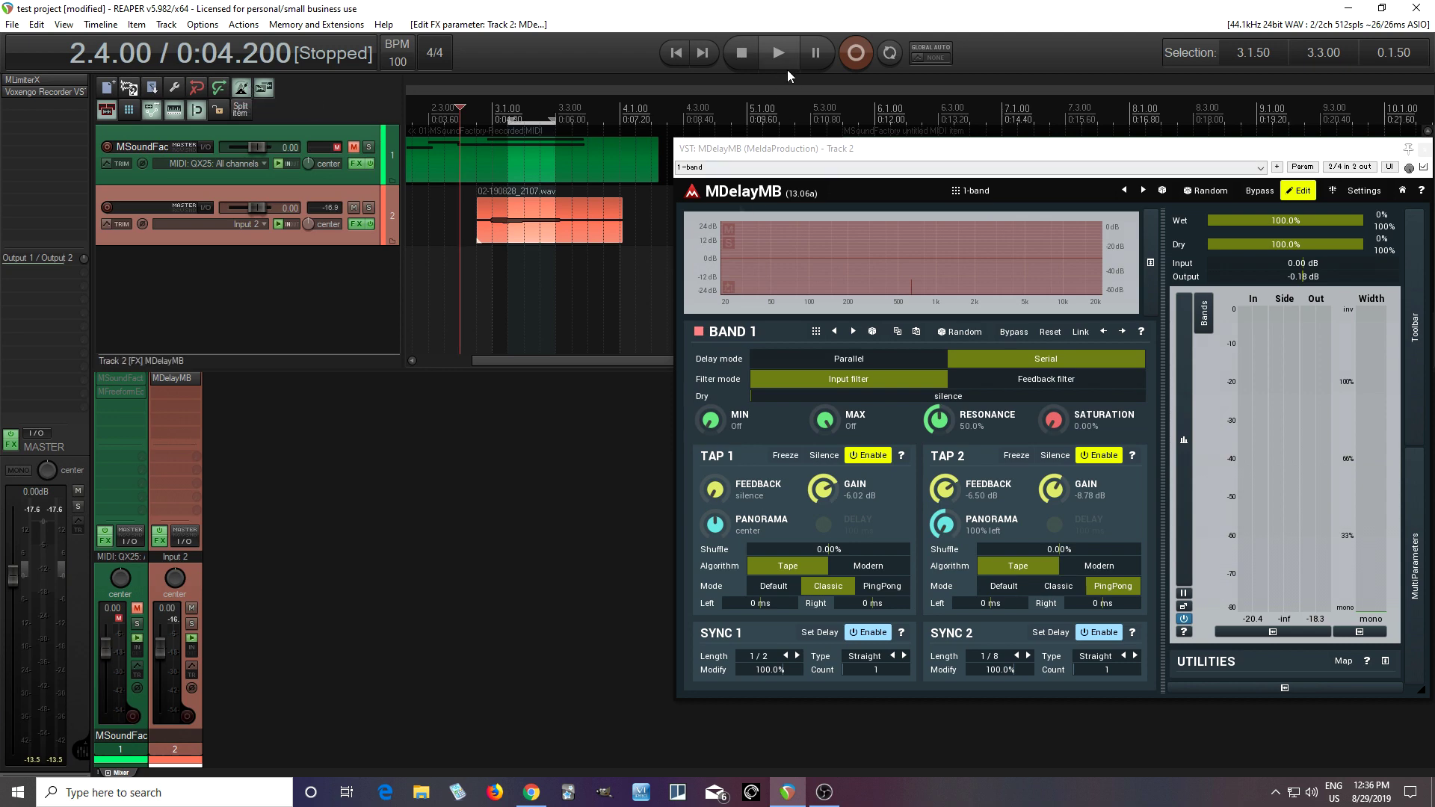
pyautogui.click(778, 52)
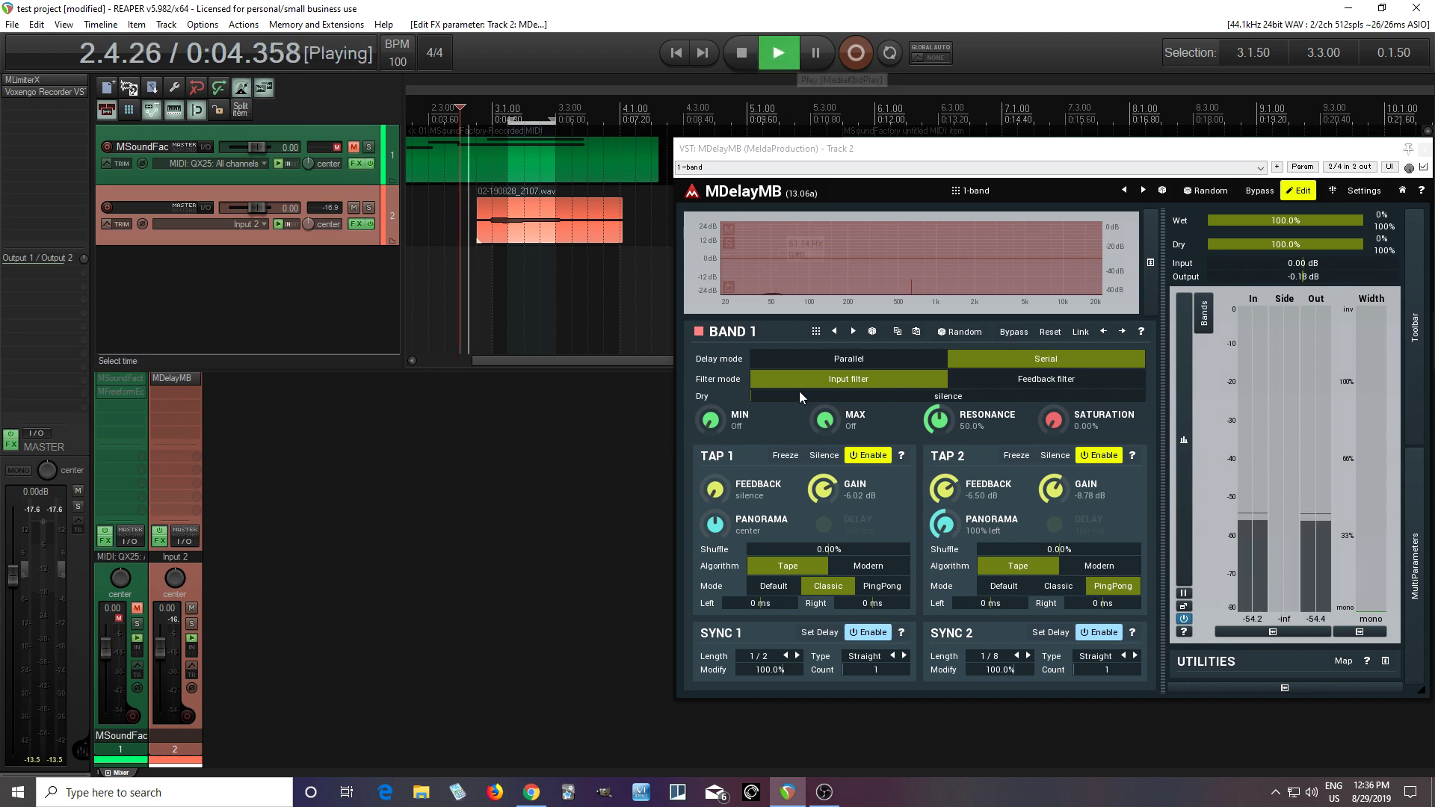
pyautogui.click(784, 457)
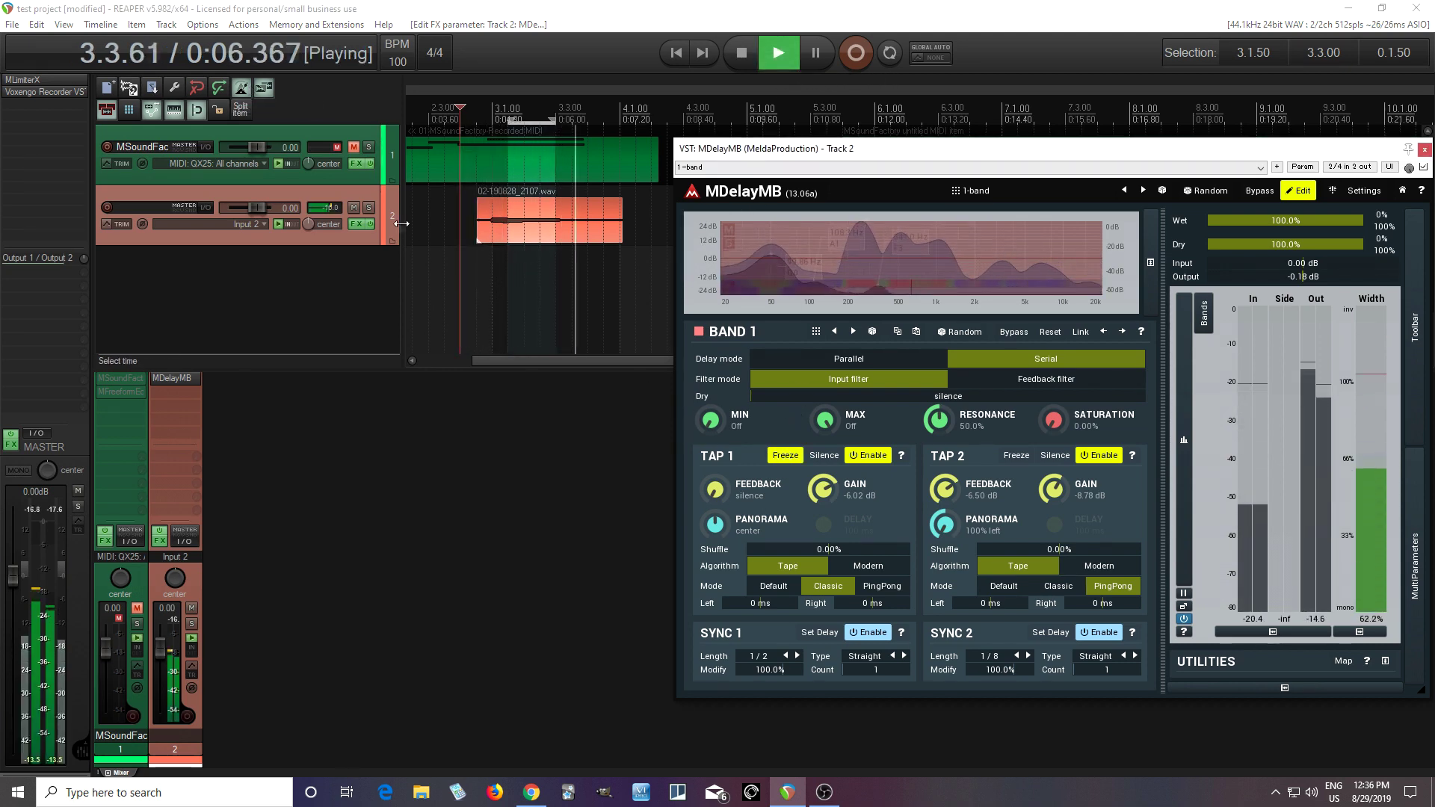
pyautogui.click(634, 390)
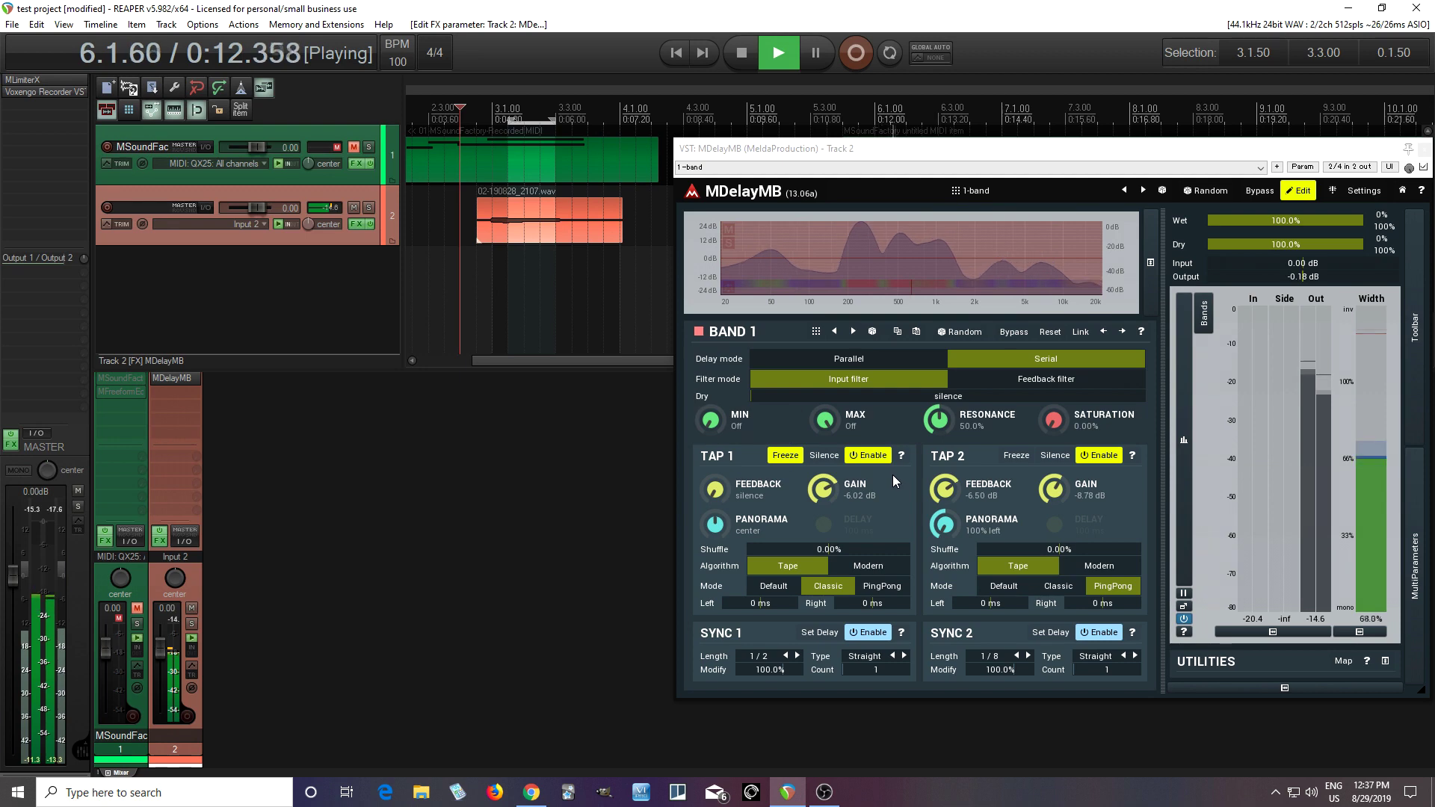
# Stop playback and turn off Tap 1's freeze, moving the plugin window clear of the screen edge
pyautogui.click(747, 64)
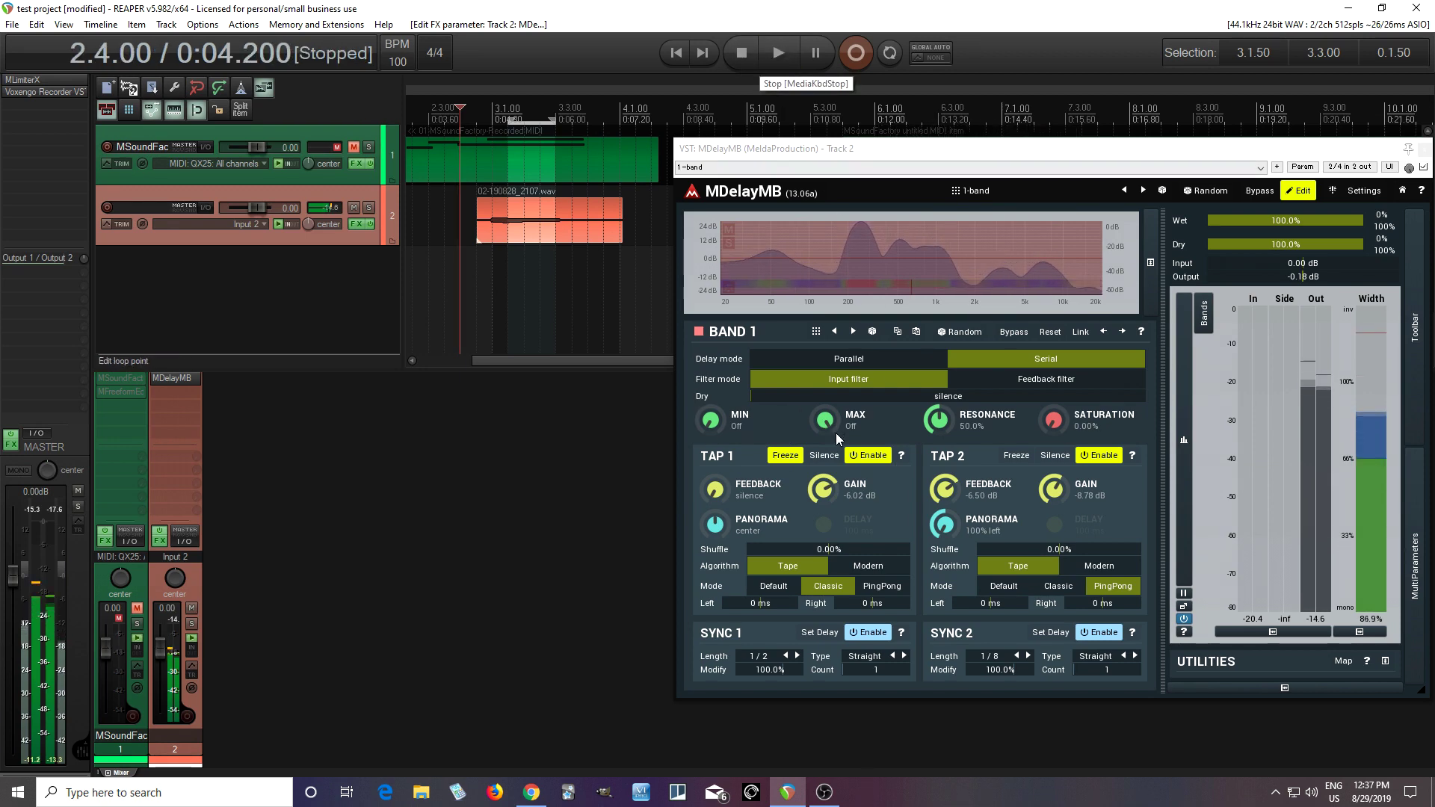
pyautogui.click(789, 456)
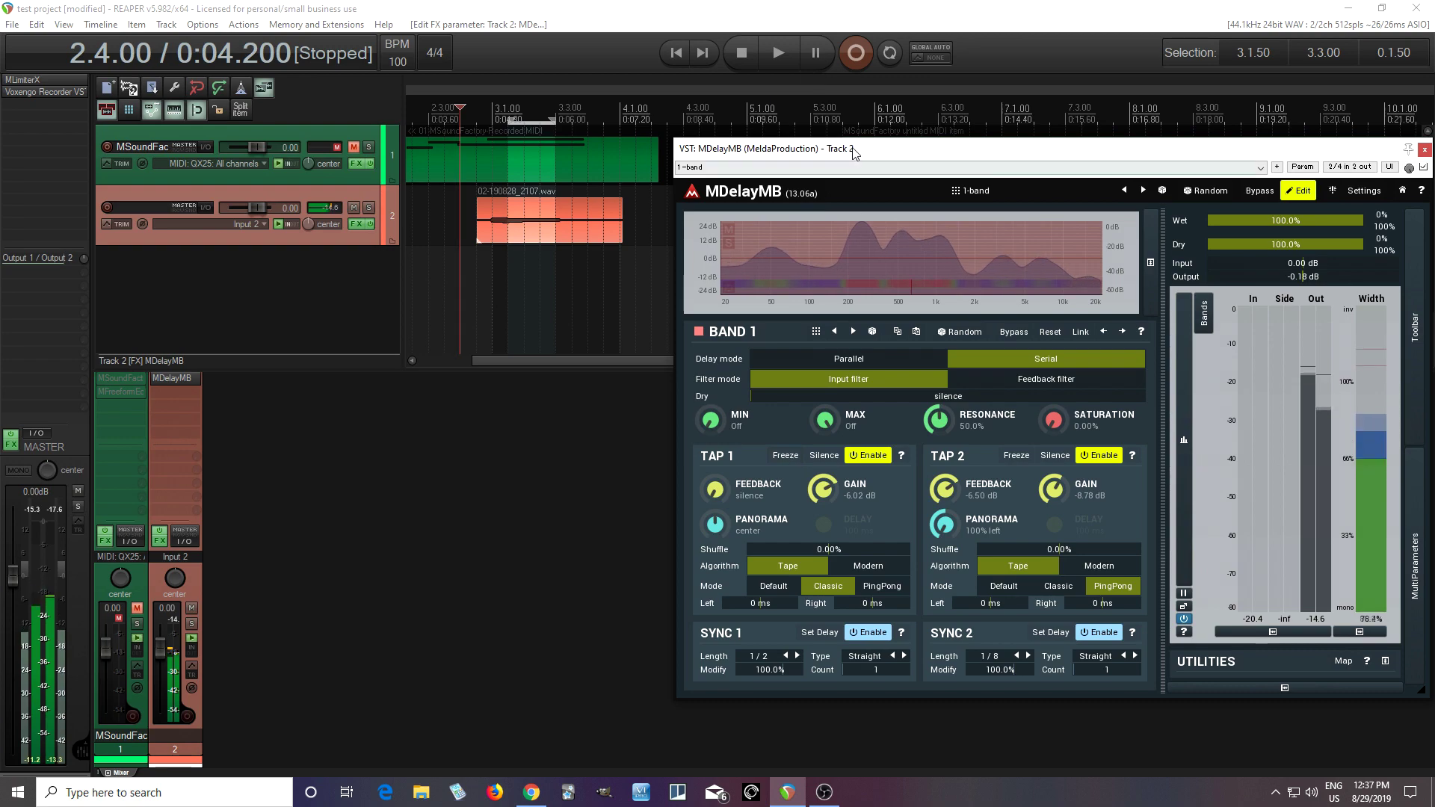
pyautogui.moveTo(854, 154); pyautogui.dragTo(625, 162)
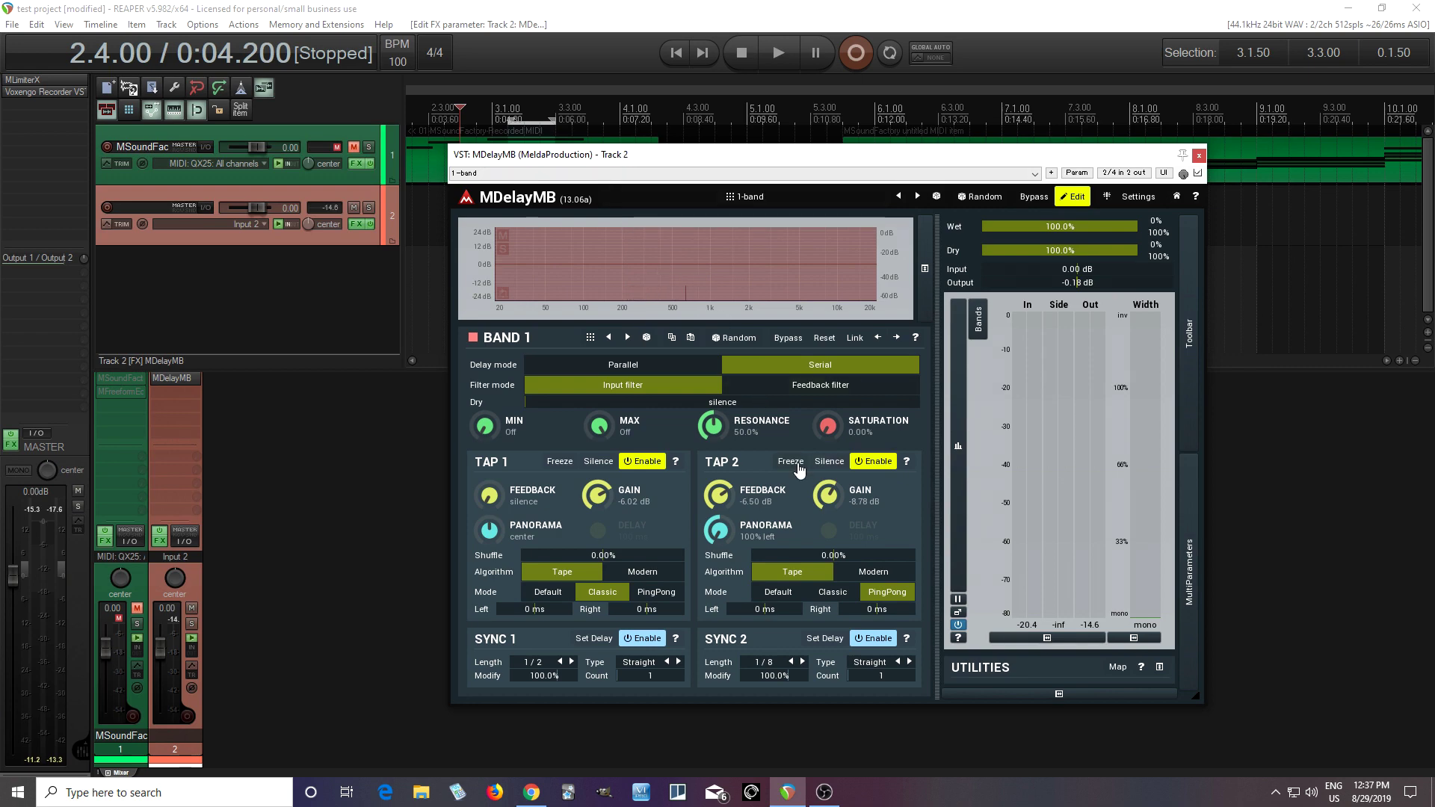
# Disable the band crossover, insert a second band after Band 1 and set the split between them at about 50%
pyautogui.click(617, 288)
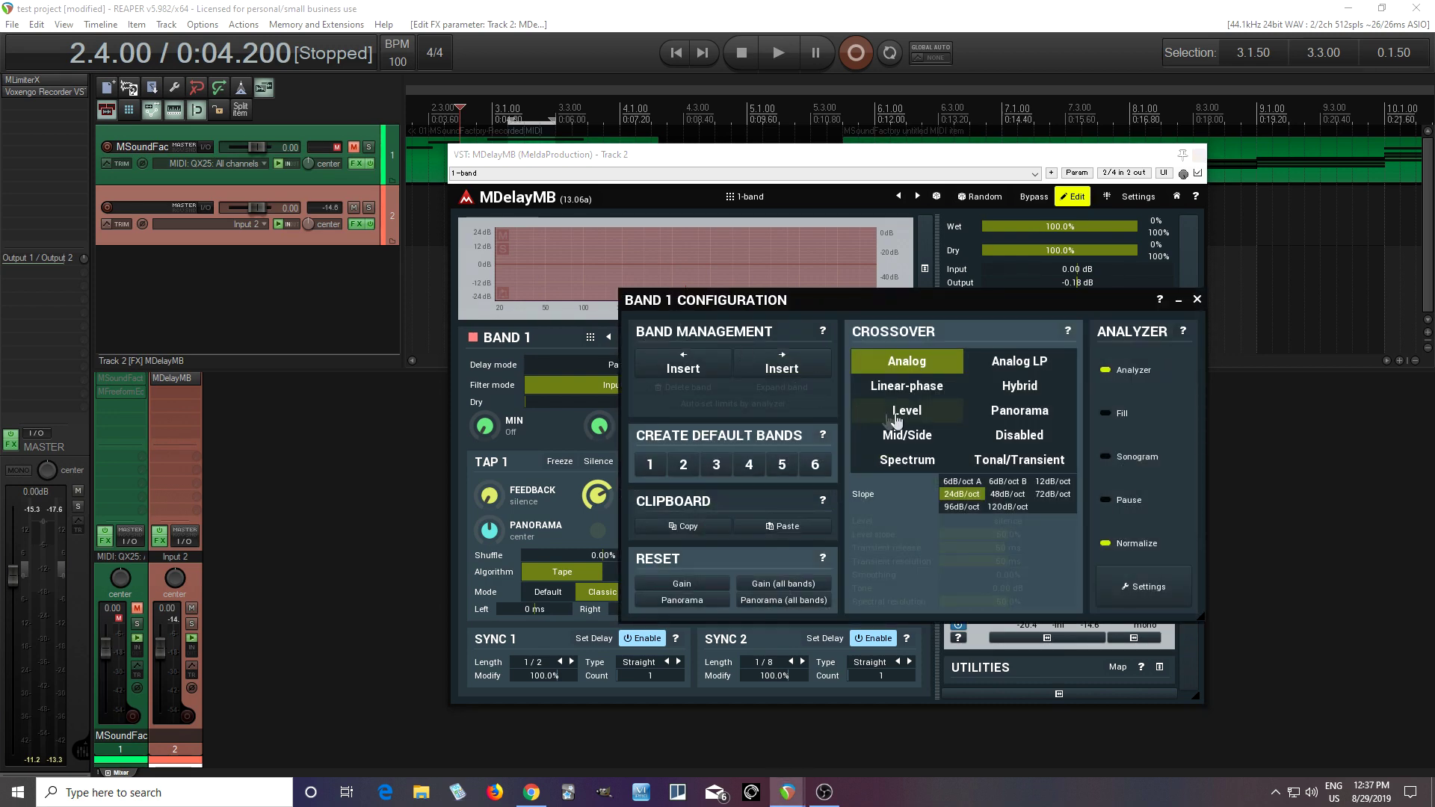
pyautogui.click(1002, 441)
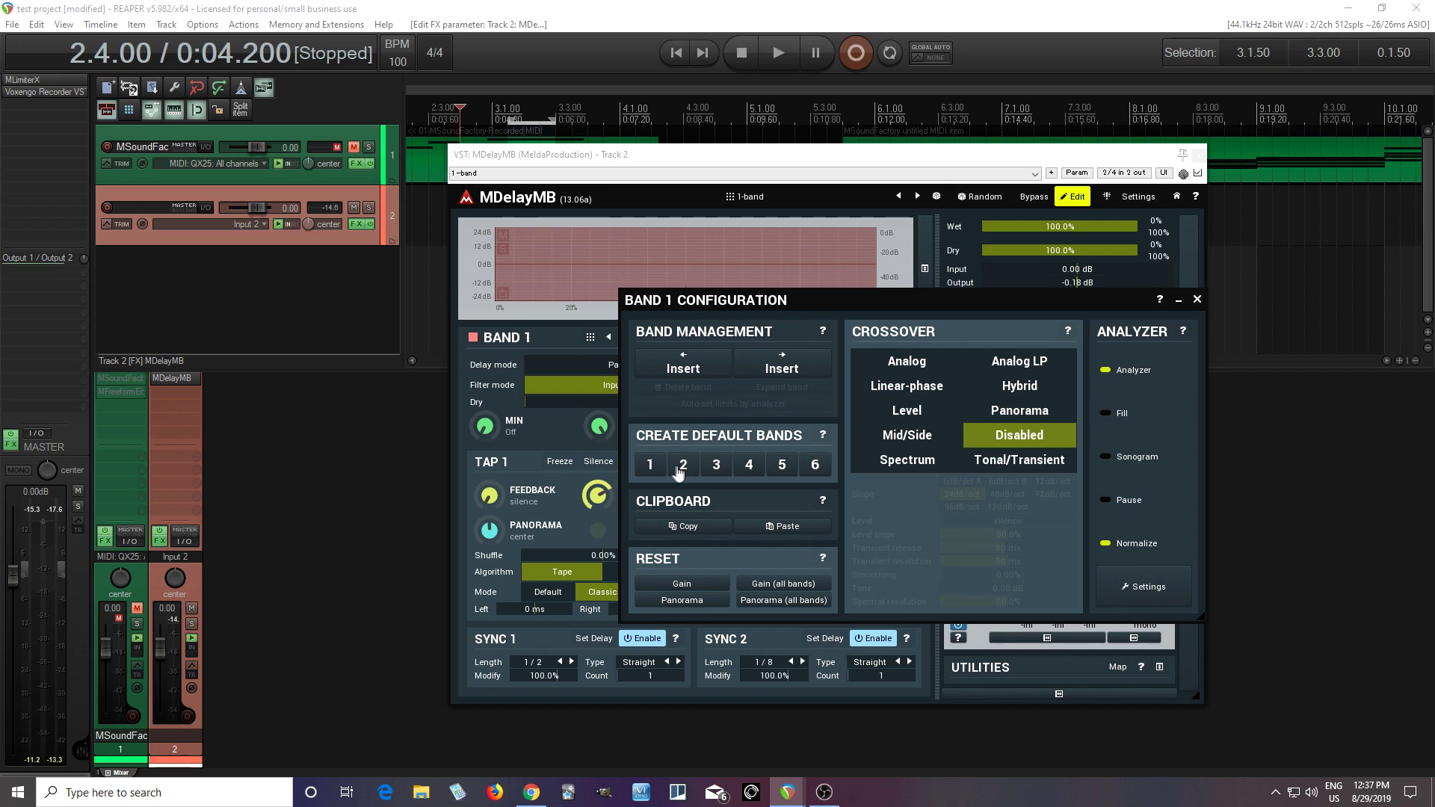
pyautogui.click(773, 371)
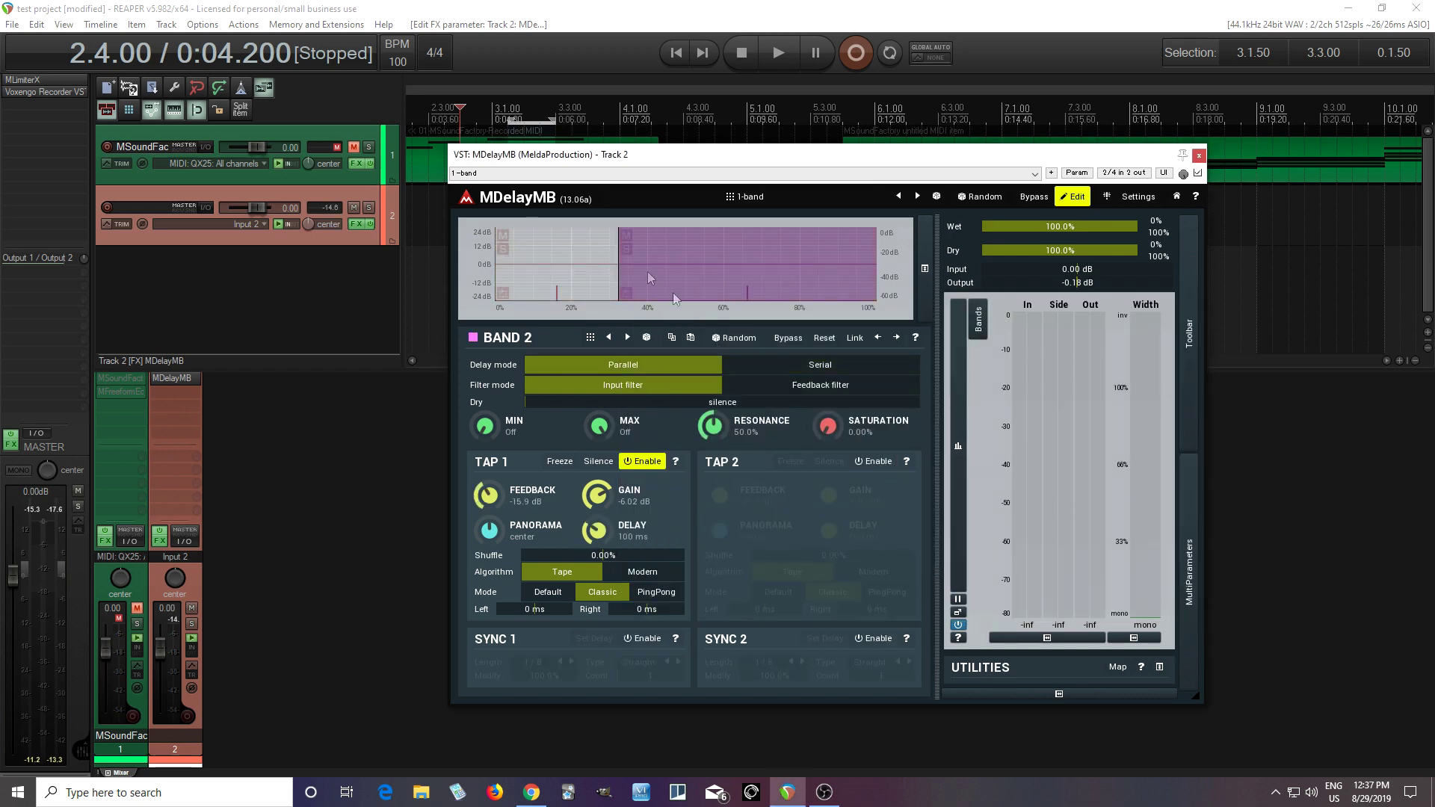
pyautogui.moveTo(620, 274); pyautogui.dragTo(684, 274)
pyautogui.click(617, 277)
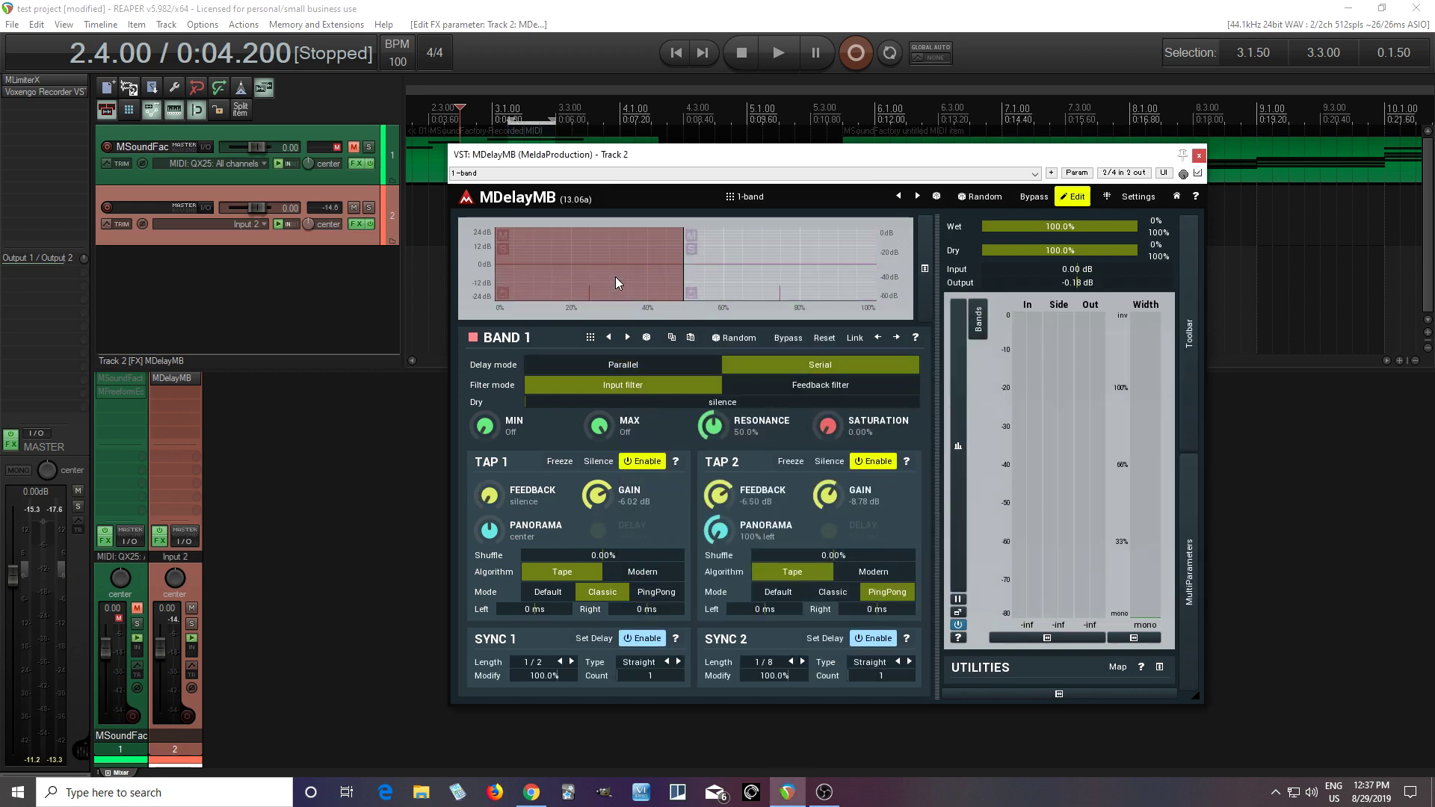
pyautogui.click(730, 282)
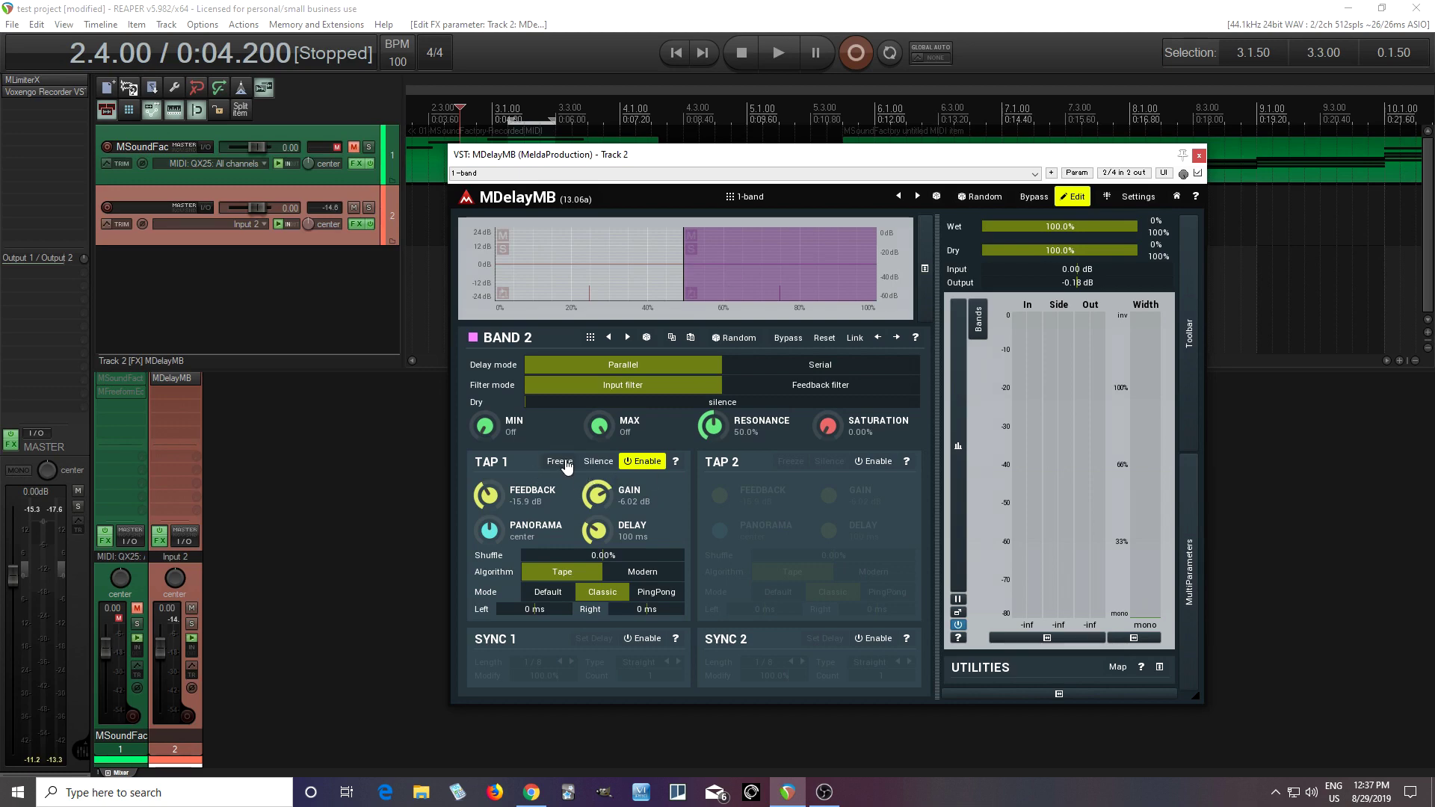
# Copy Band 1's settings and paste them into Band 2
pyautogui.click(563, 293)
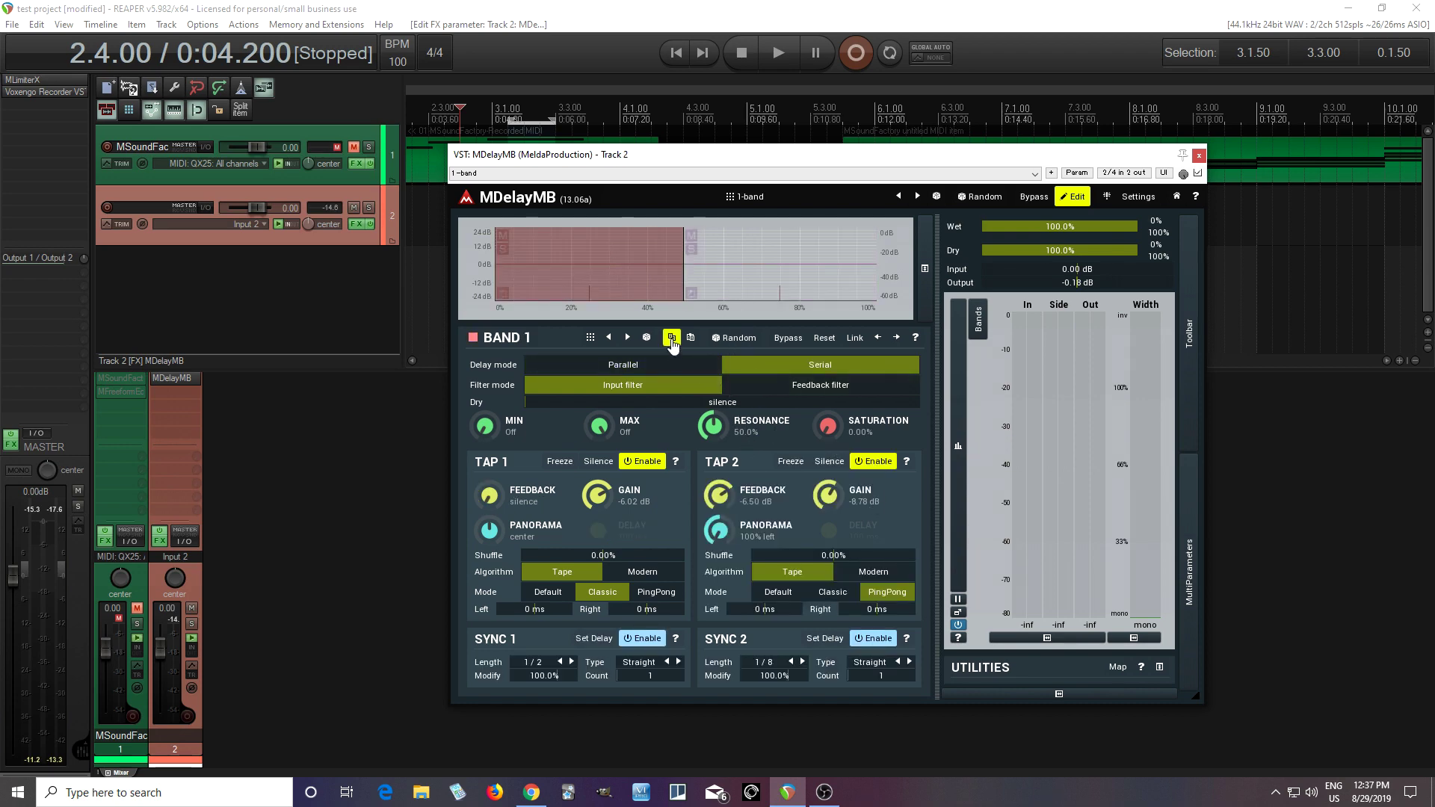
pyautogui.click(726, 284)
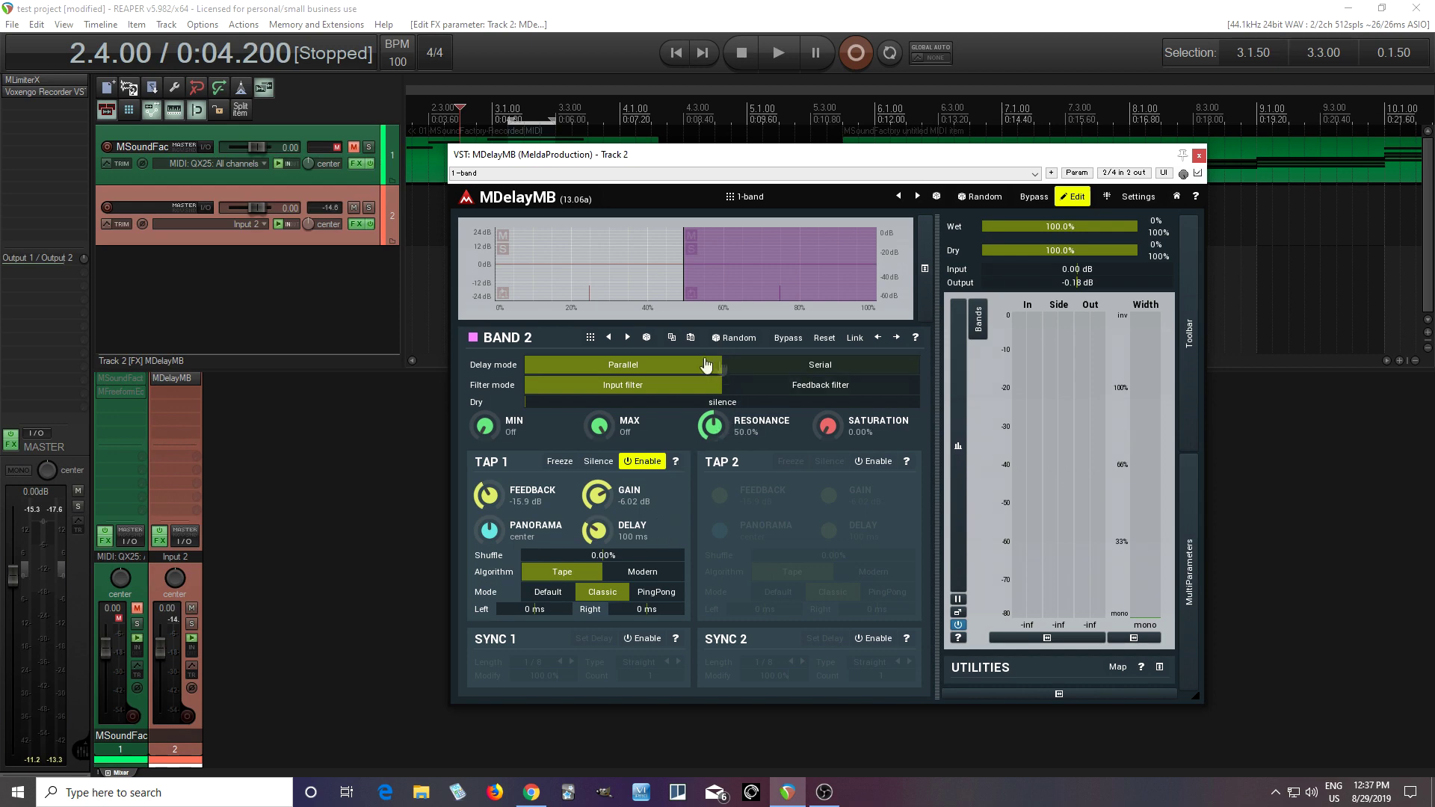
pyautogui.click(691, 338)
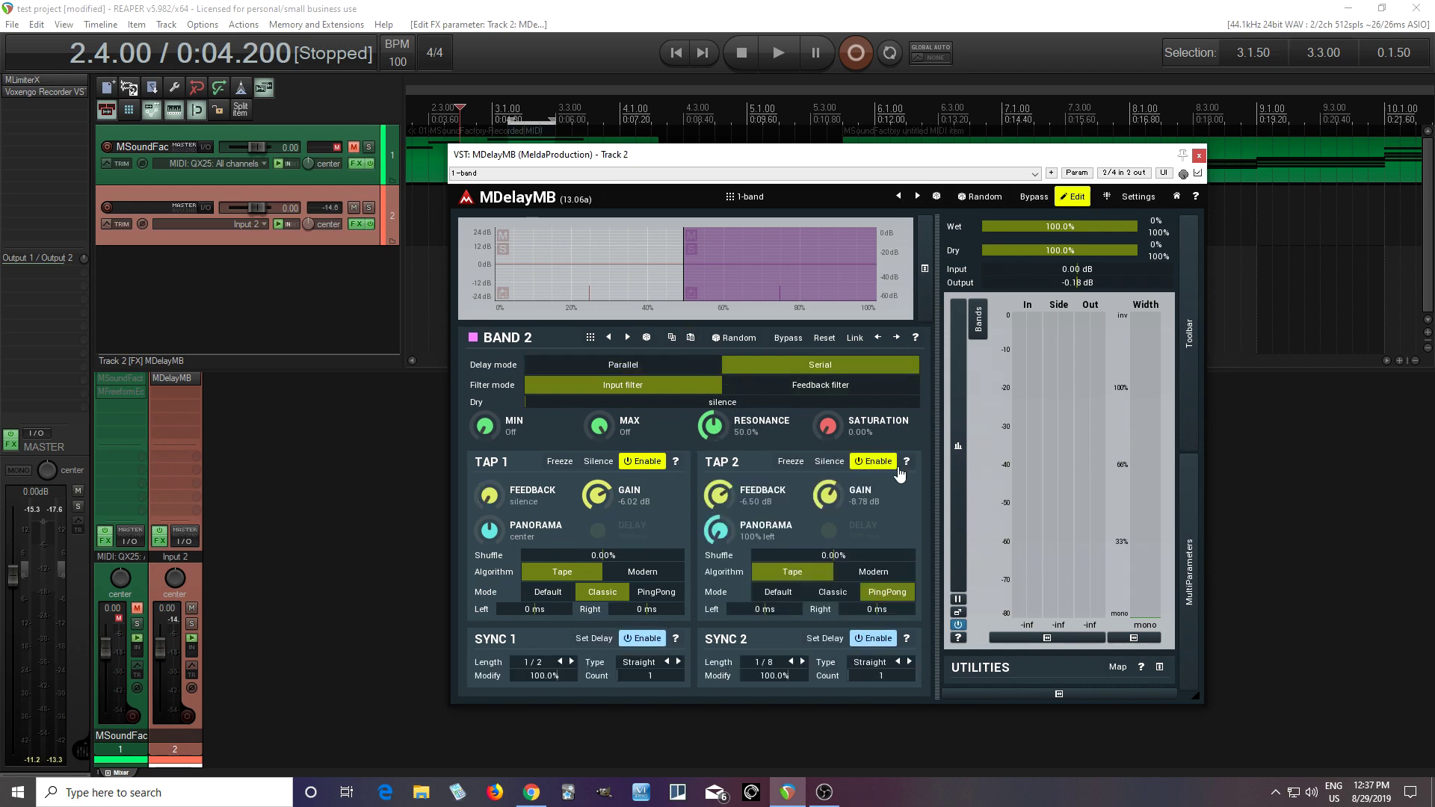
# Disable Tap 2 in Band 2 and set its Sync 1 to length 1/4, type Dotted, comparing it with Band 1
pyautogui.click(874, 462)
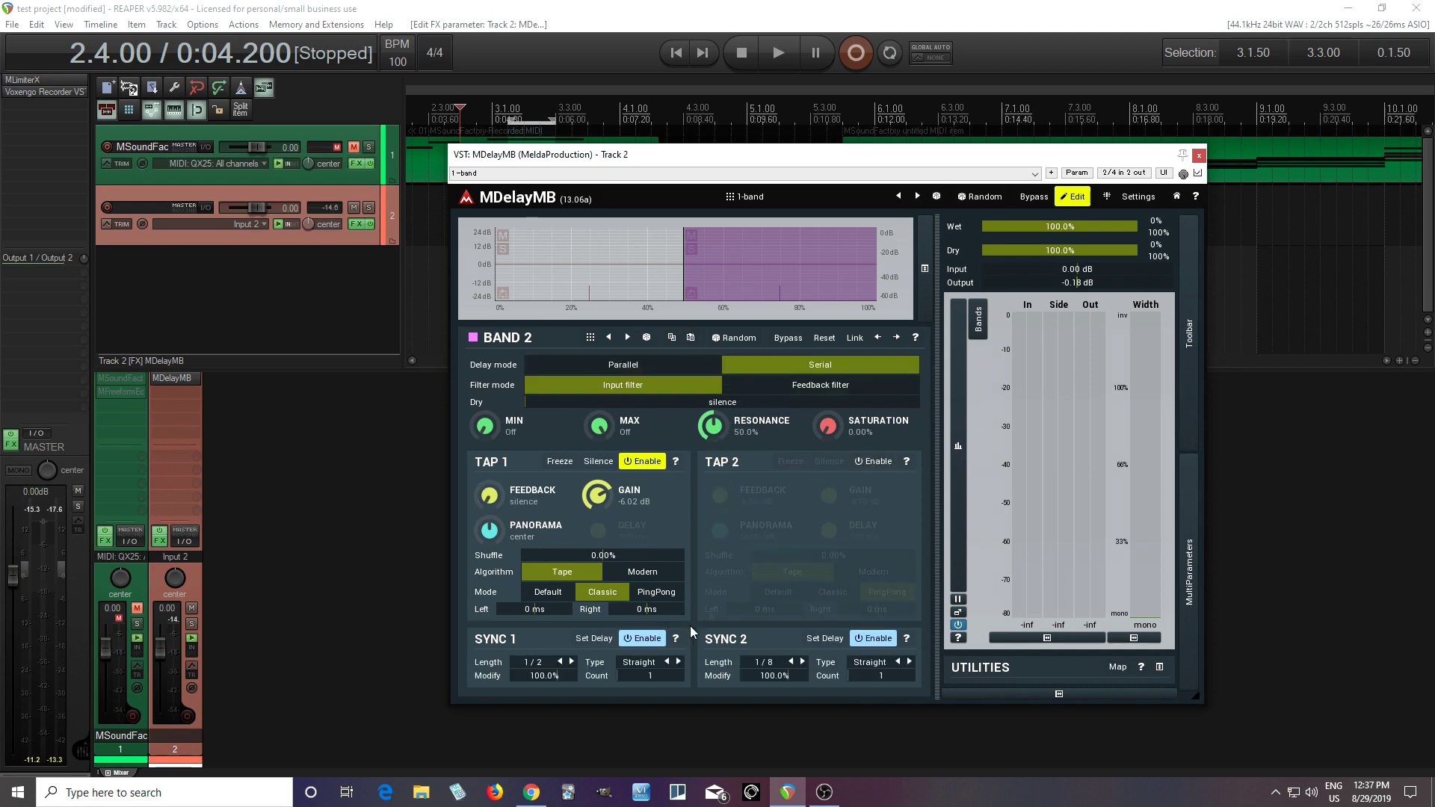
pyautogui.click(571, 662)
pyautogui.click(668, 663)
pyautogui.click(549, 283)
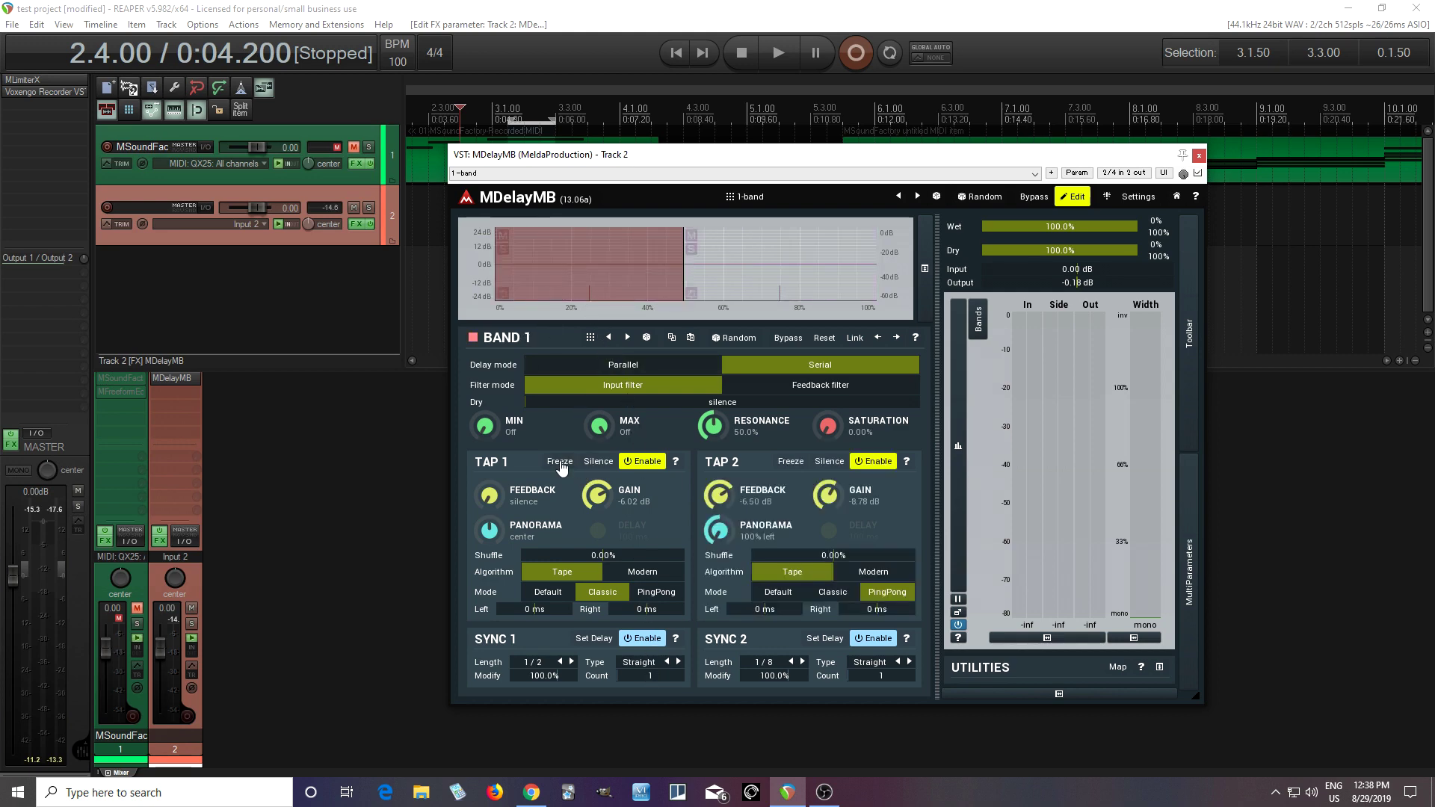
pyautogui.click(627, 337)
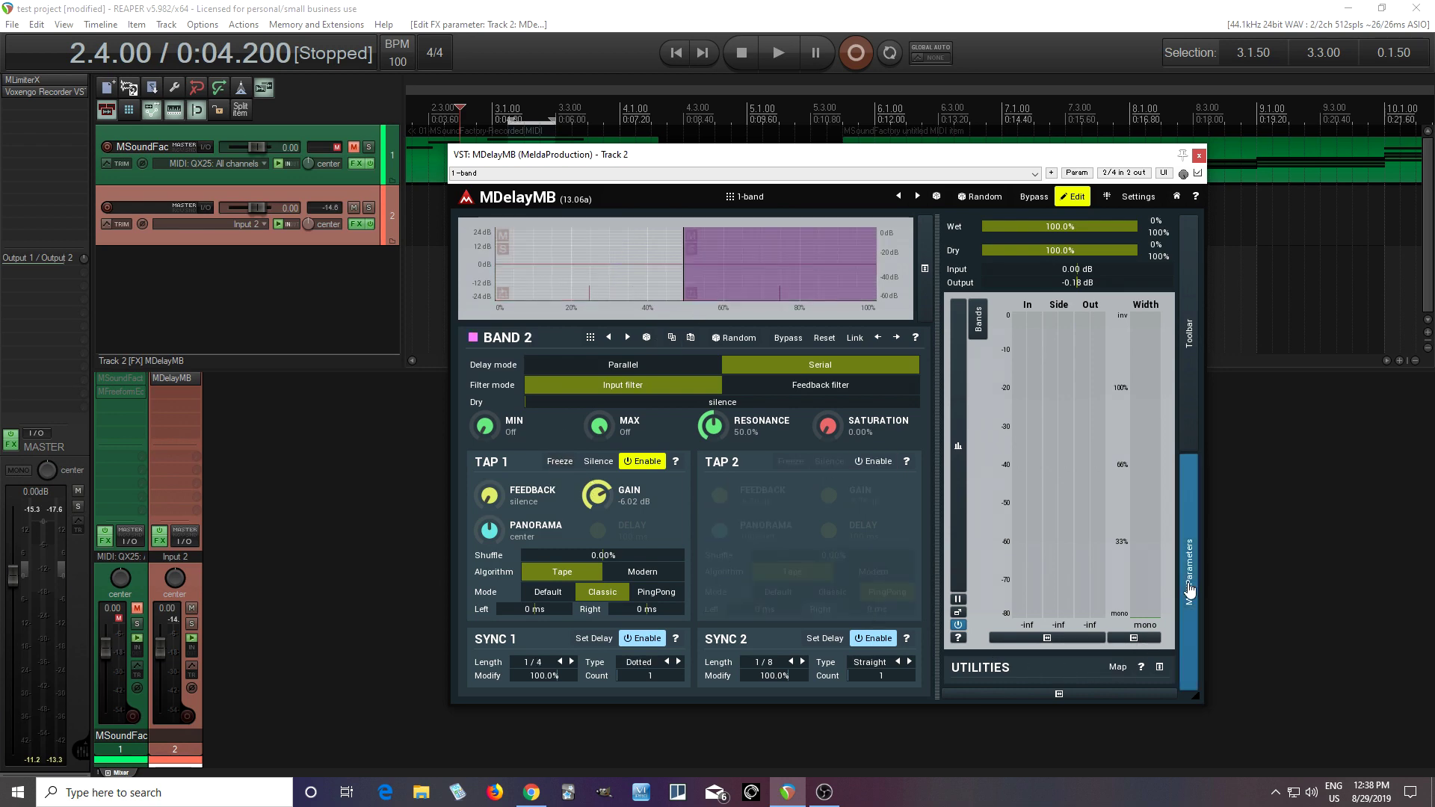
# Name multiparameter 1 "switch" and set its behaviour to Switch
pyautogui.click(1189, 590)
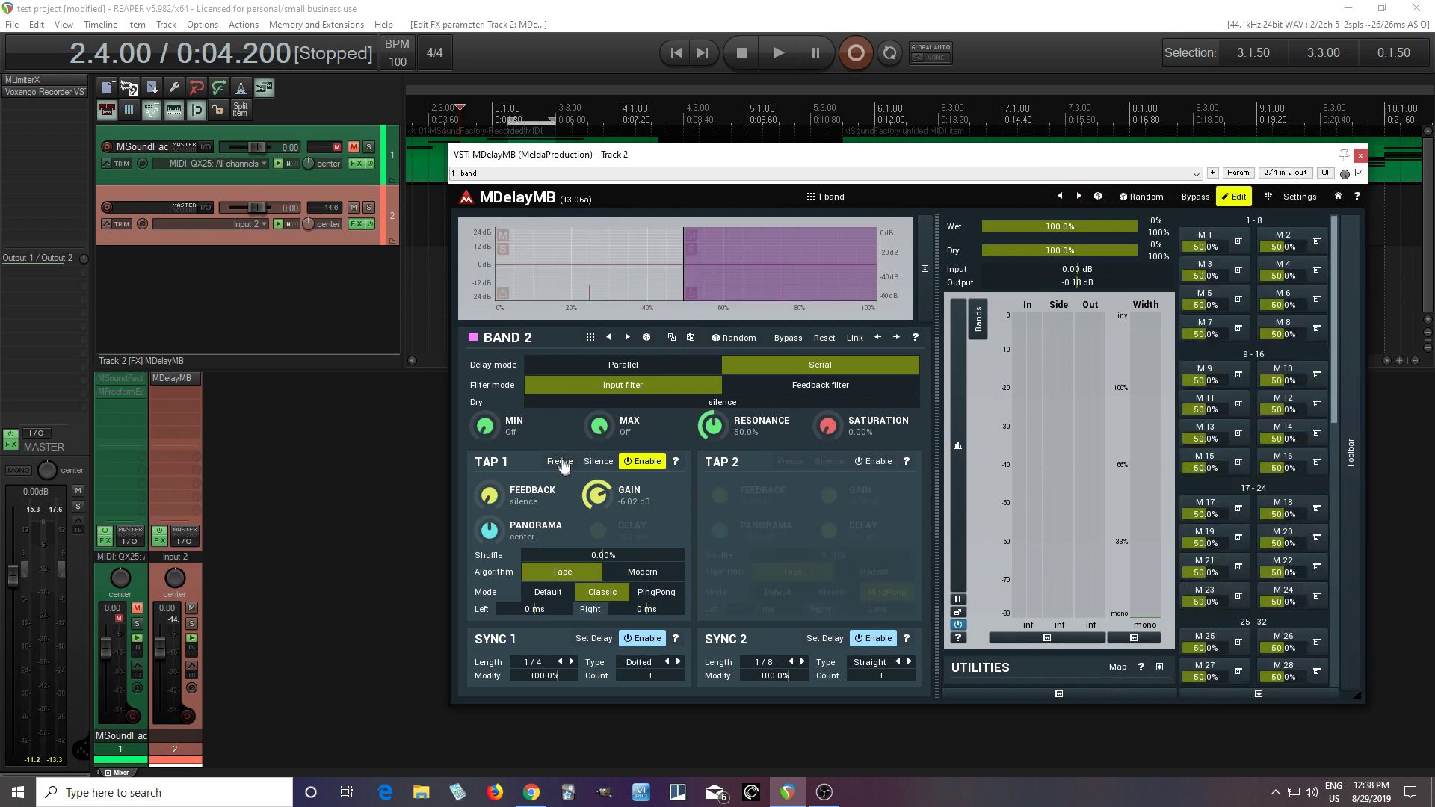
pyautogui.click(553, 287)
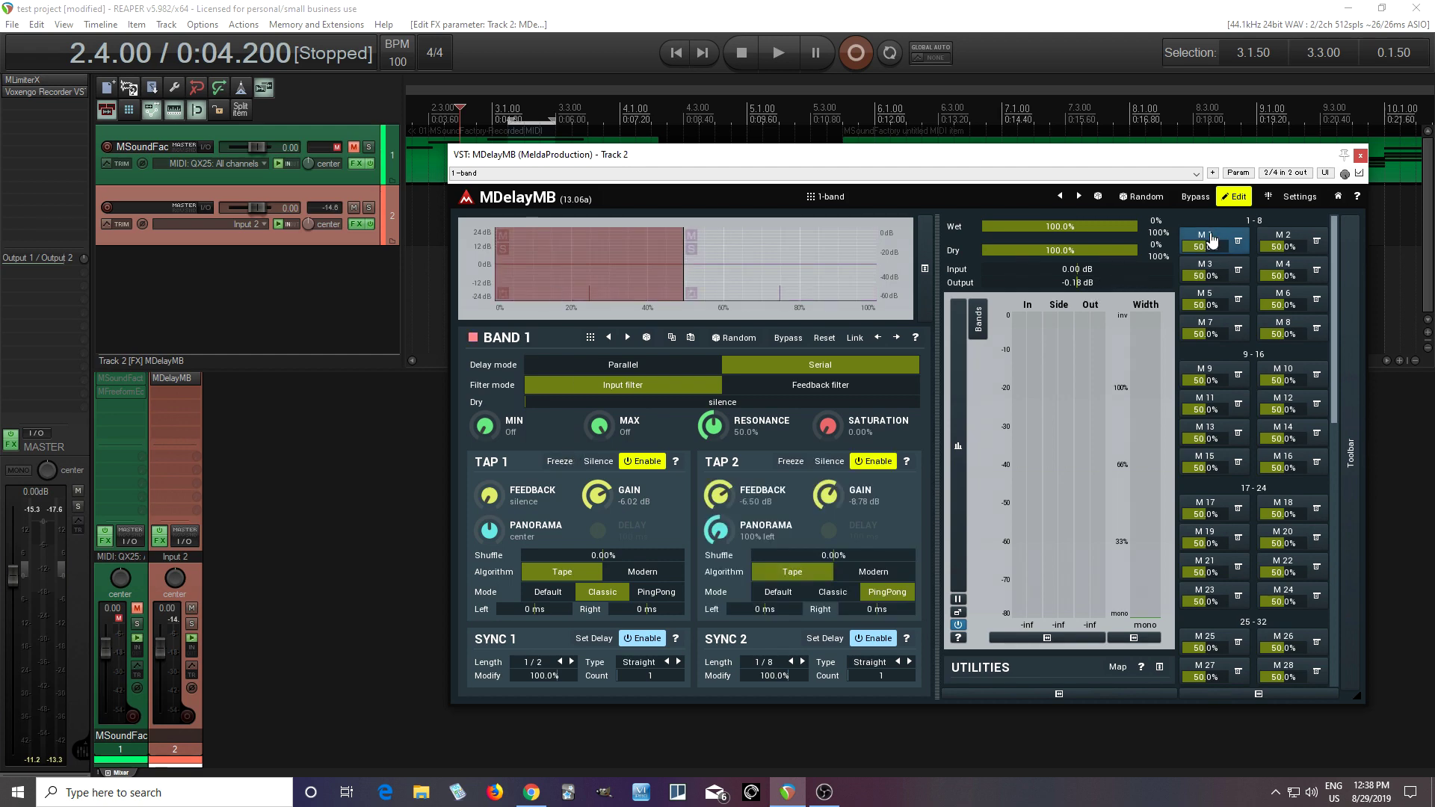
pyautogui.click(1238, 242)
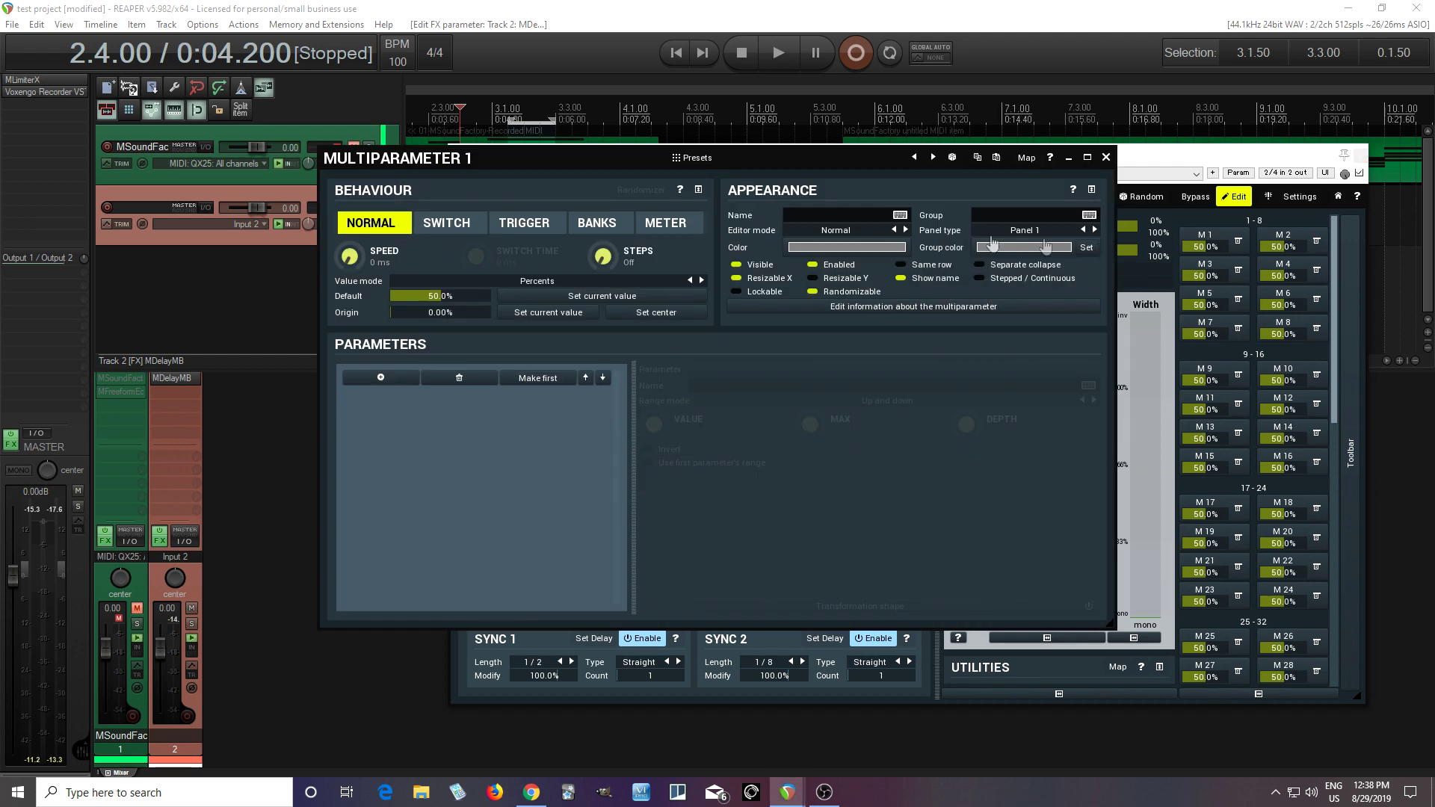
pyautogui.click(832, 215)
pyautogui.write('switch')
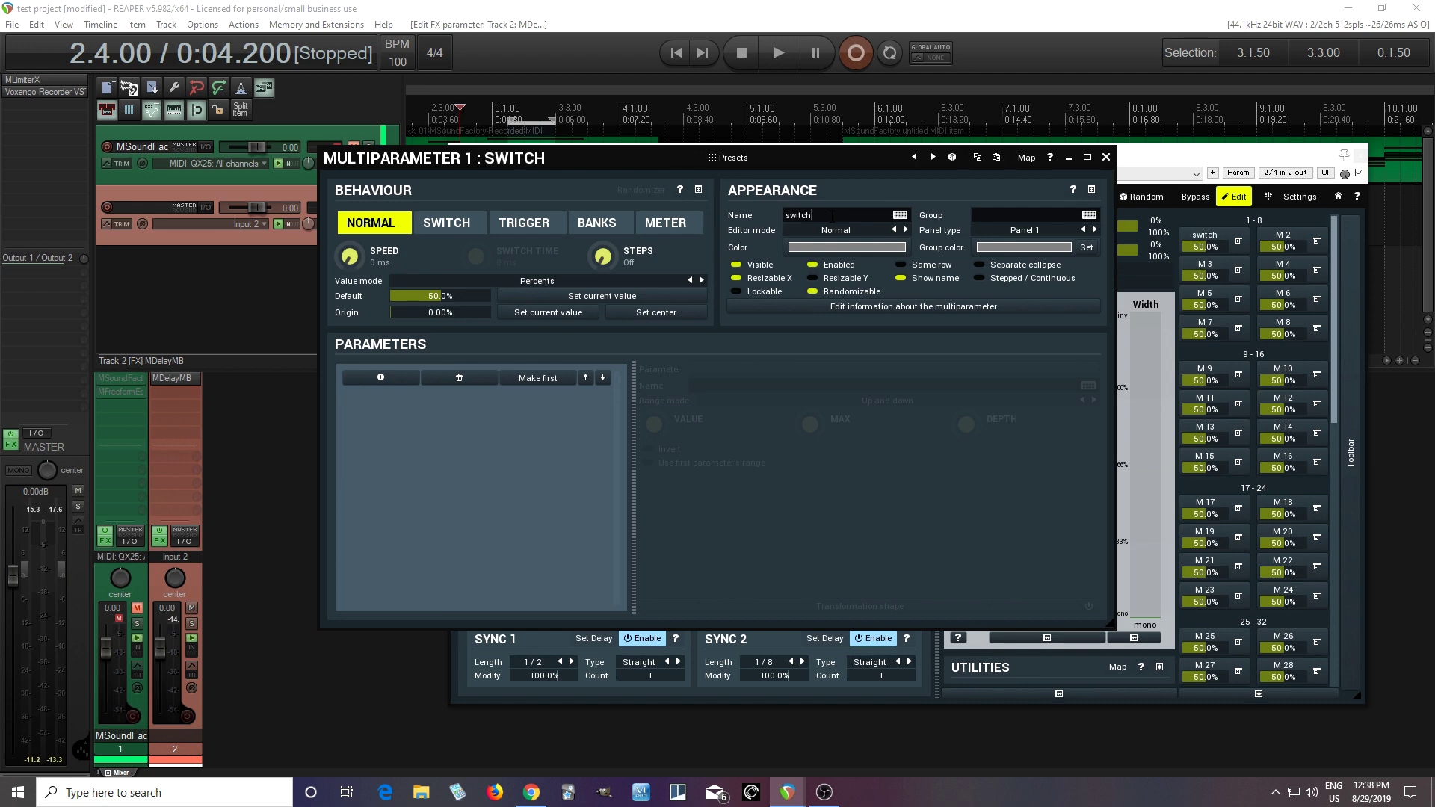
pyautogui.click(464, 224)
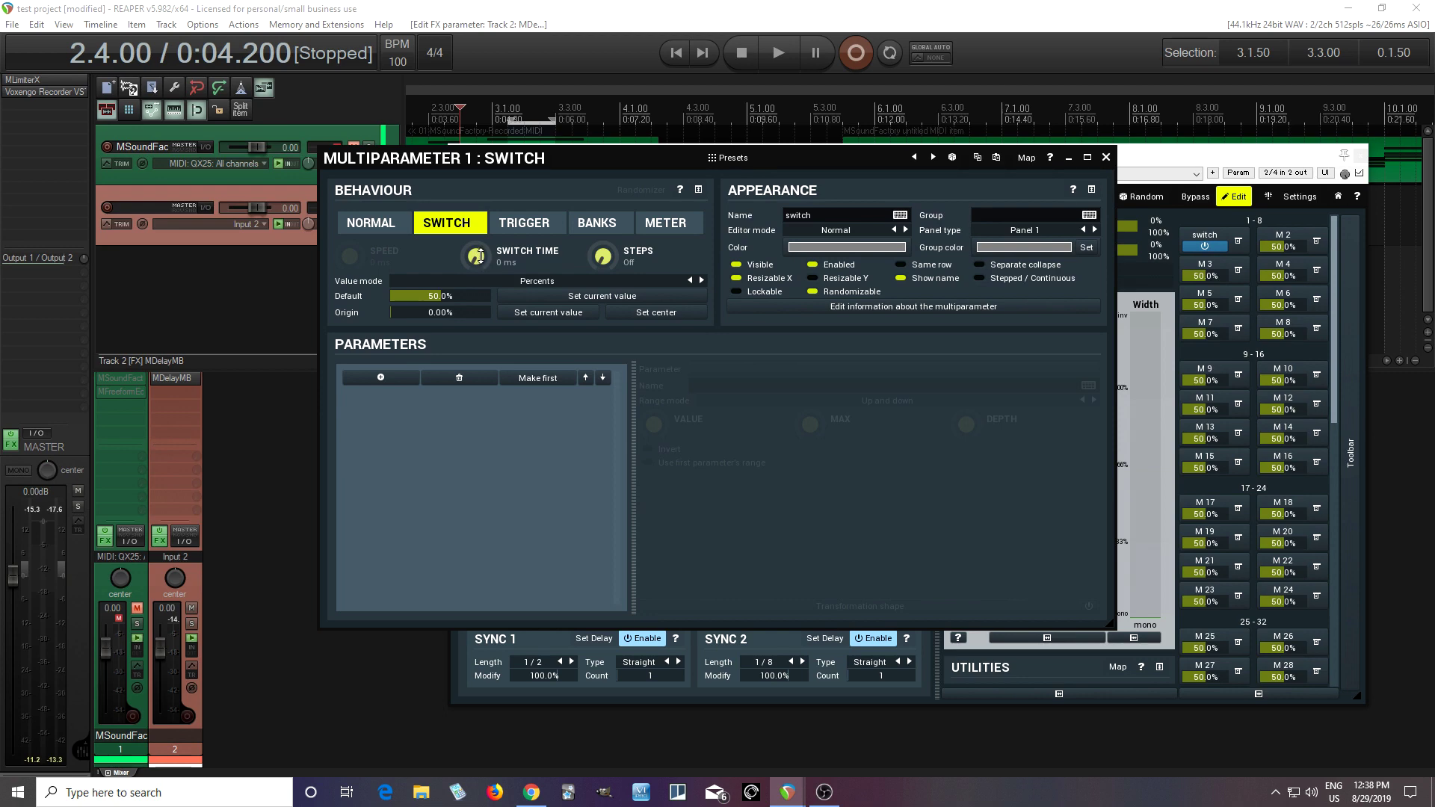
pyautogui.click(1106, 157)
# Assign the Tap 1 Freeze parameters of Band 1 and Band 2 to the "switch" multiparameter and check its parameter list
pyautogui.click(1239, 240)
pyautogui.click(1196, 293)
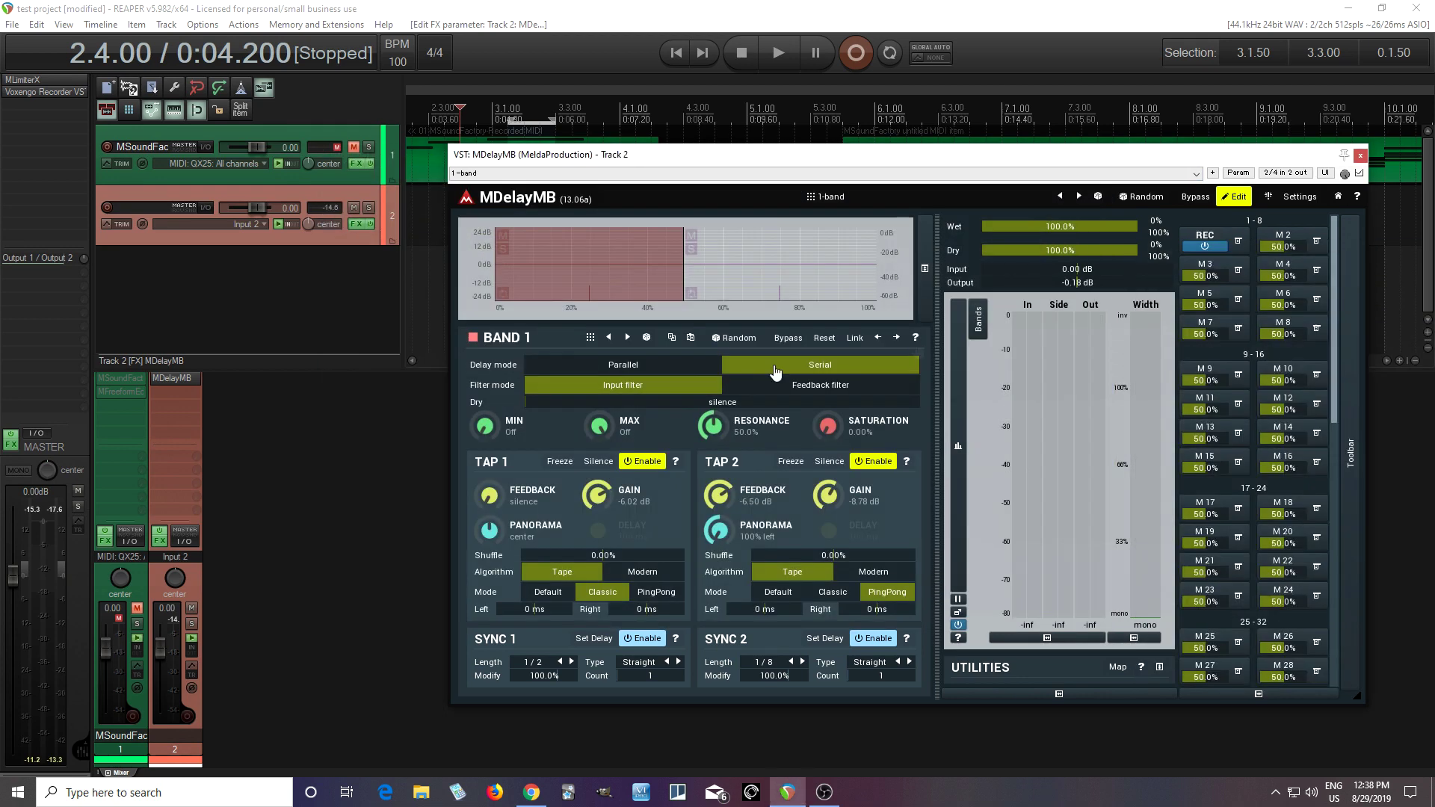
pyautogui.click(548, 464)
pyautogui.click(551, 465)
pyautogui.click(738, 289)
pyautogui.click(556, 463)
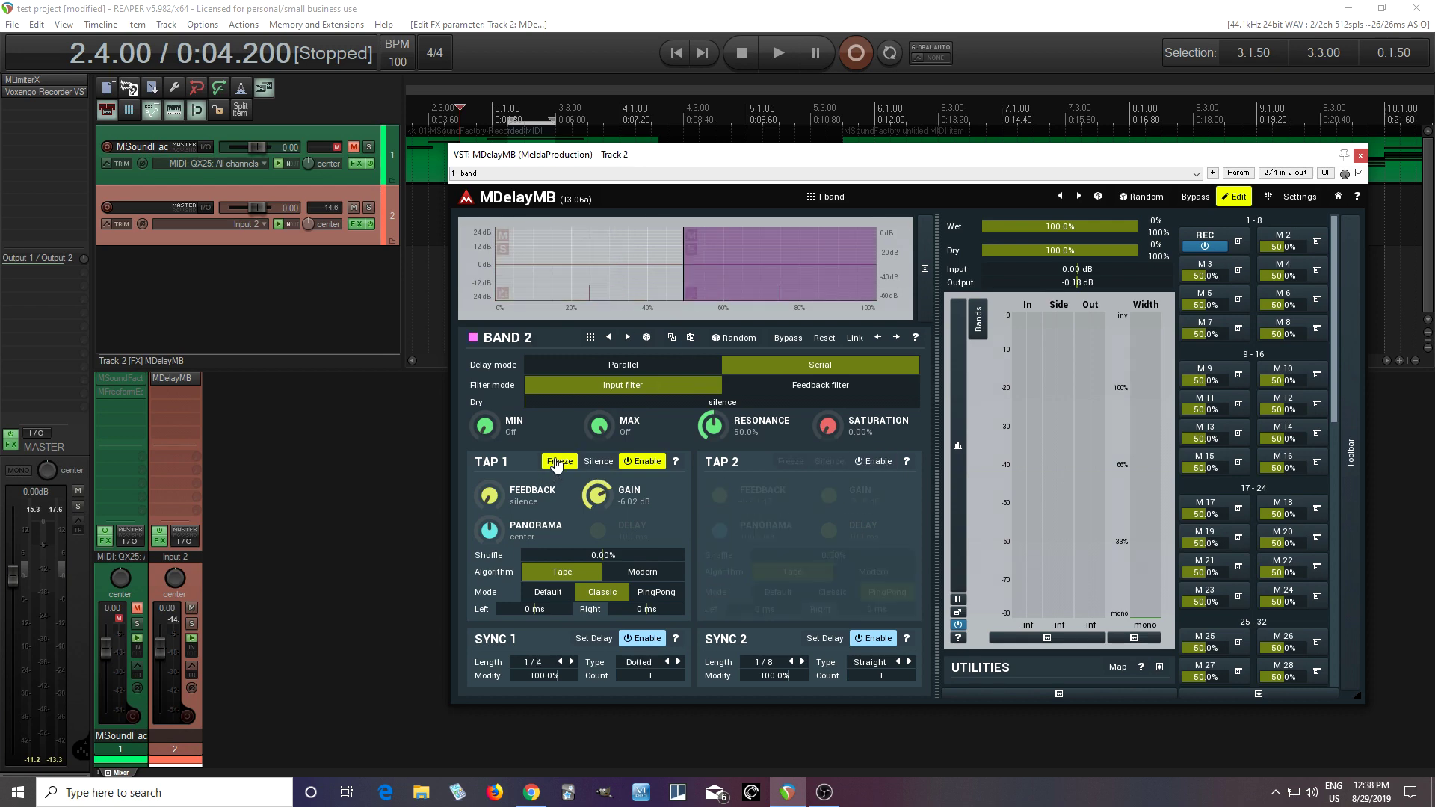
pyautogui.click(556, 464)
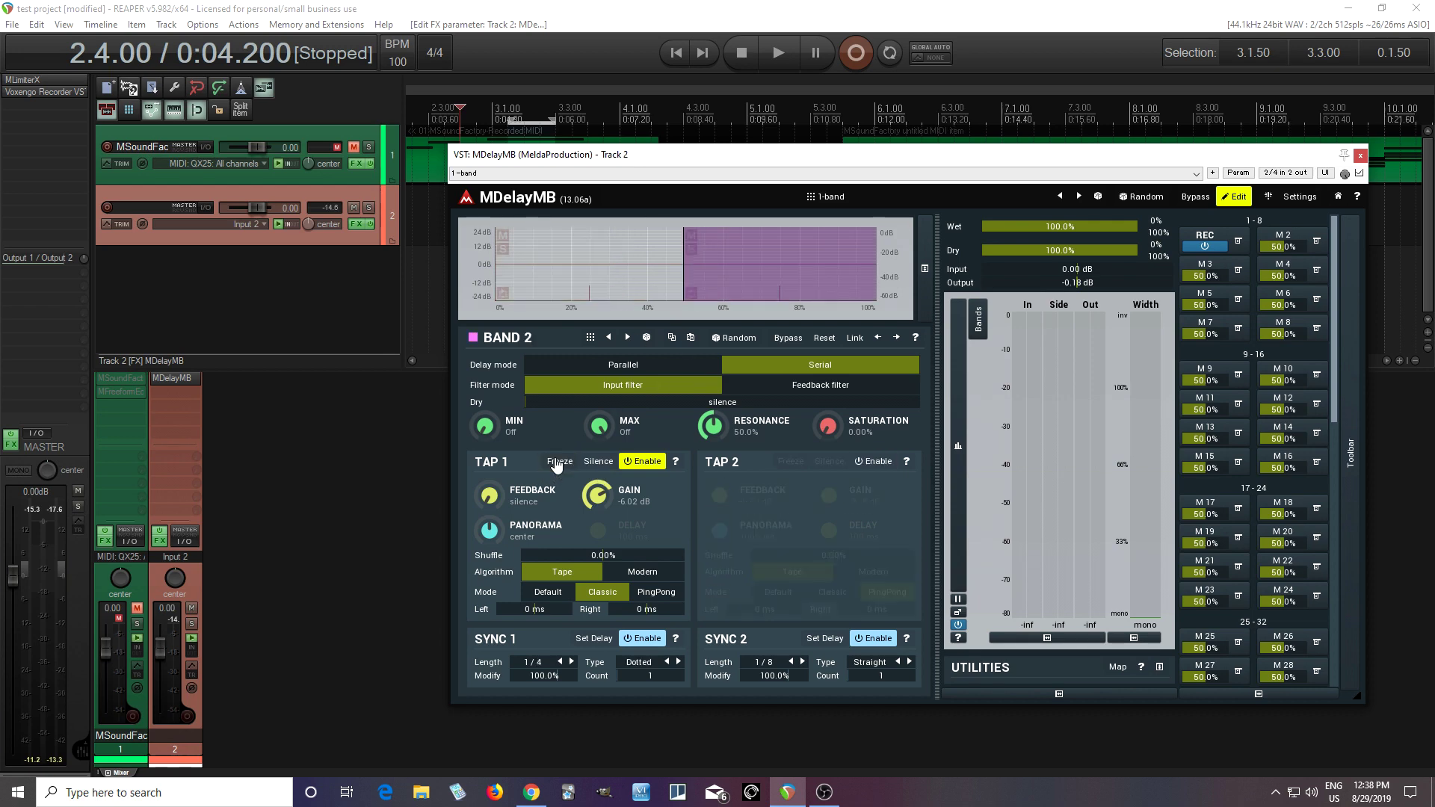
pyautogui.click(1220, 239)
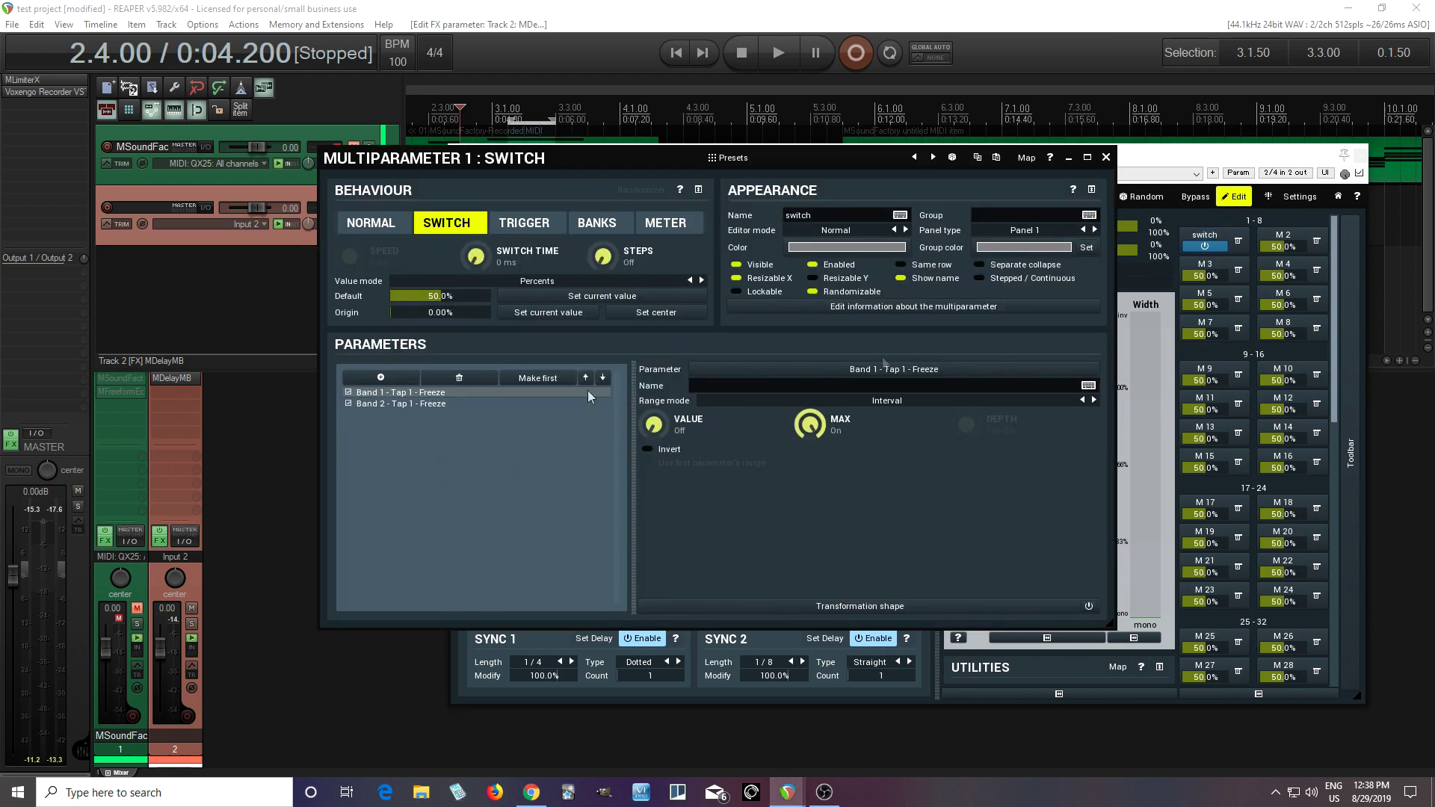
pyautogui.click(1106, 157)
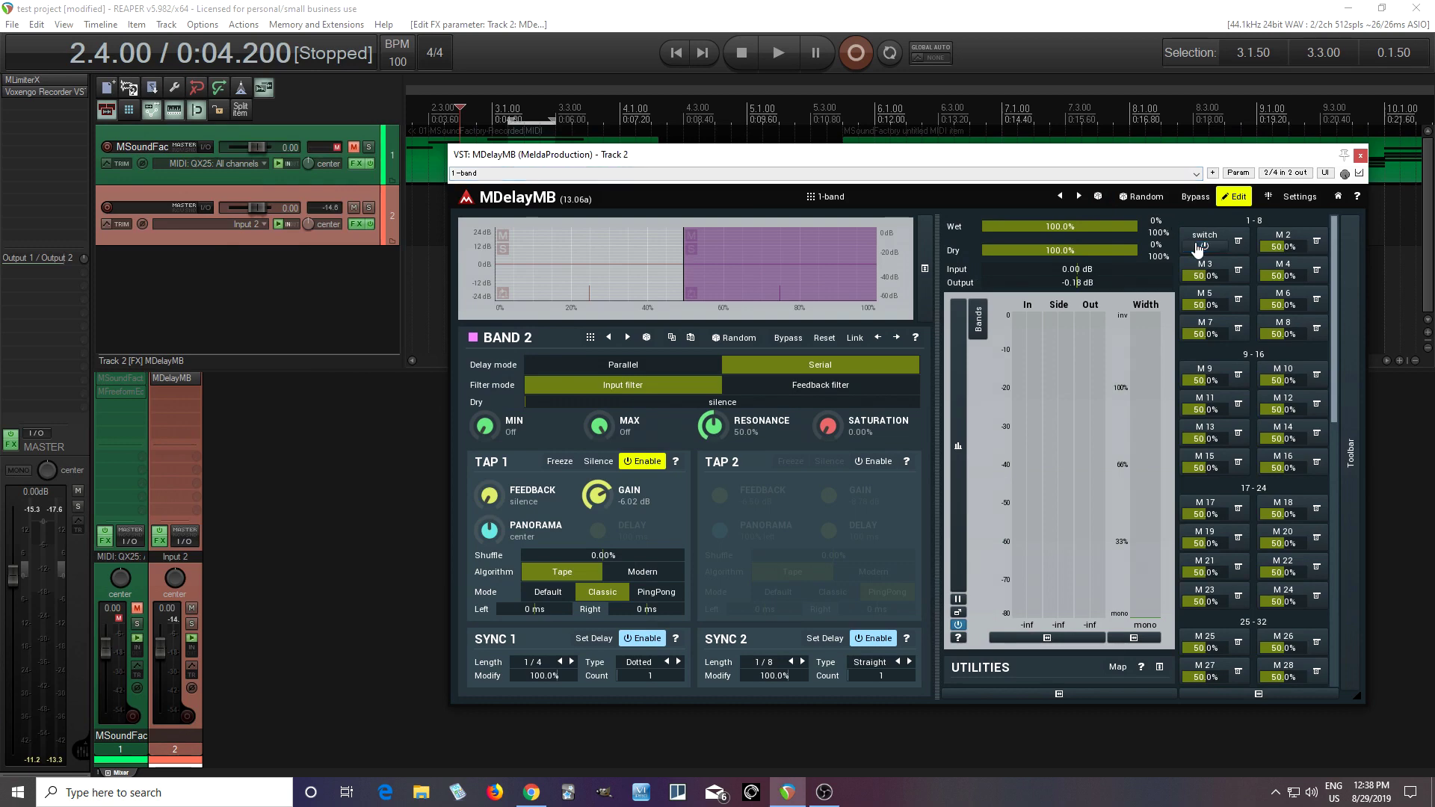
# Toggle the "switch" multiparameter on and off to check that it controls Tap 1's freeze in both bands
pyautogui.click(1202, 246)
pyautogui.click(1201, 247)
pyautogui.click(1201, 247)
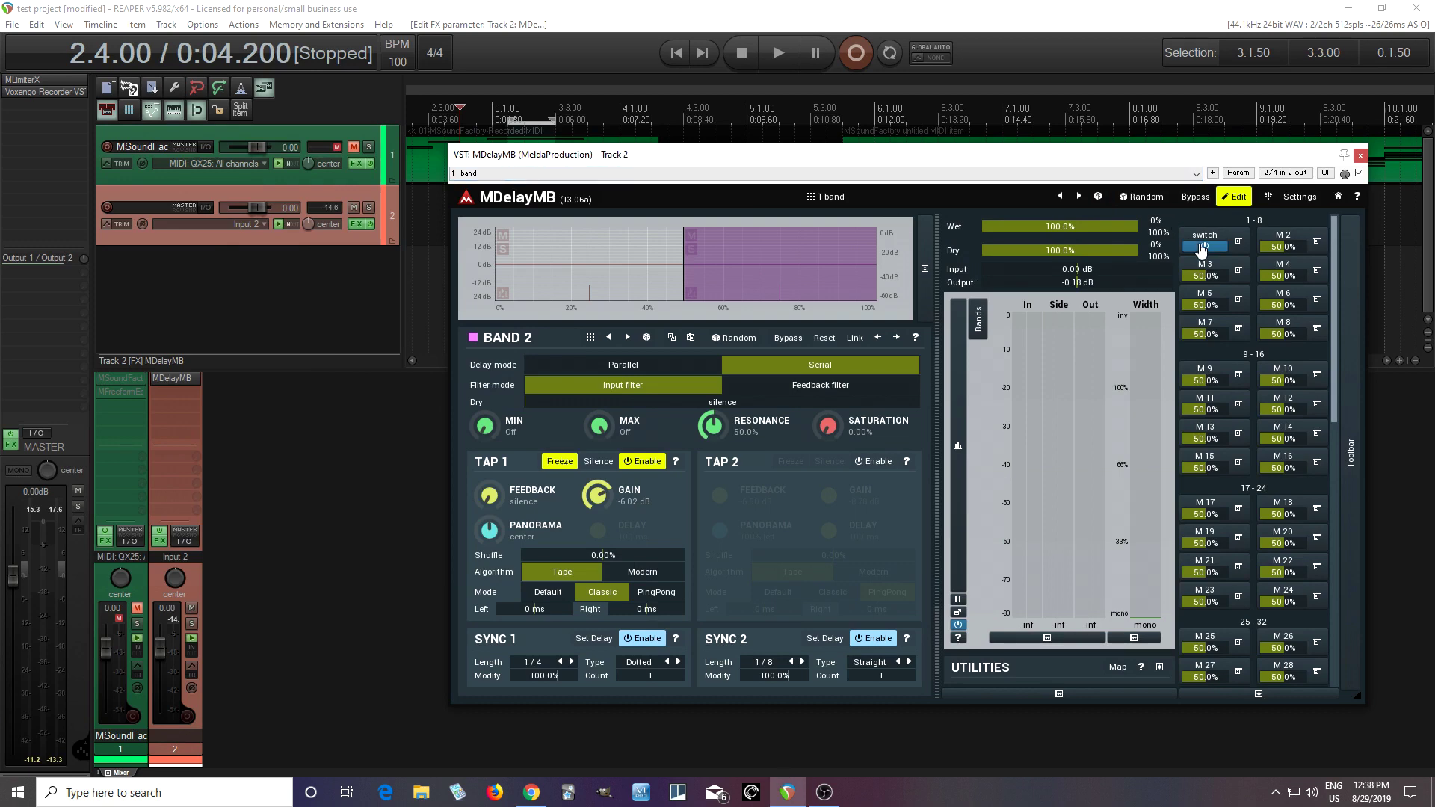
pyautogui.click(609, 294)
pyautogui.click(1204, 241)
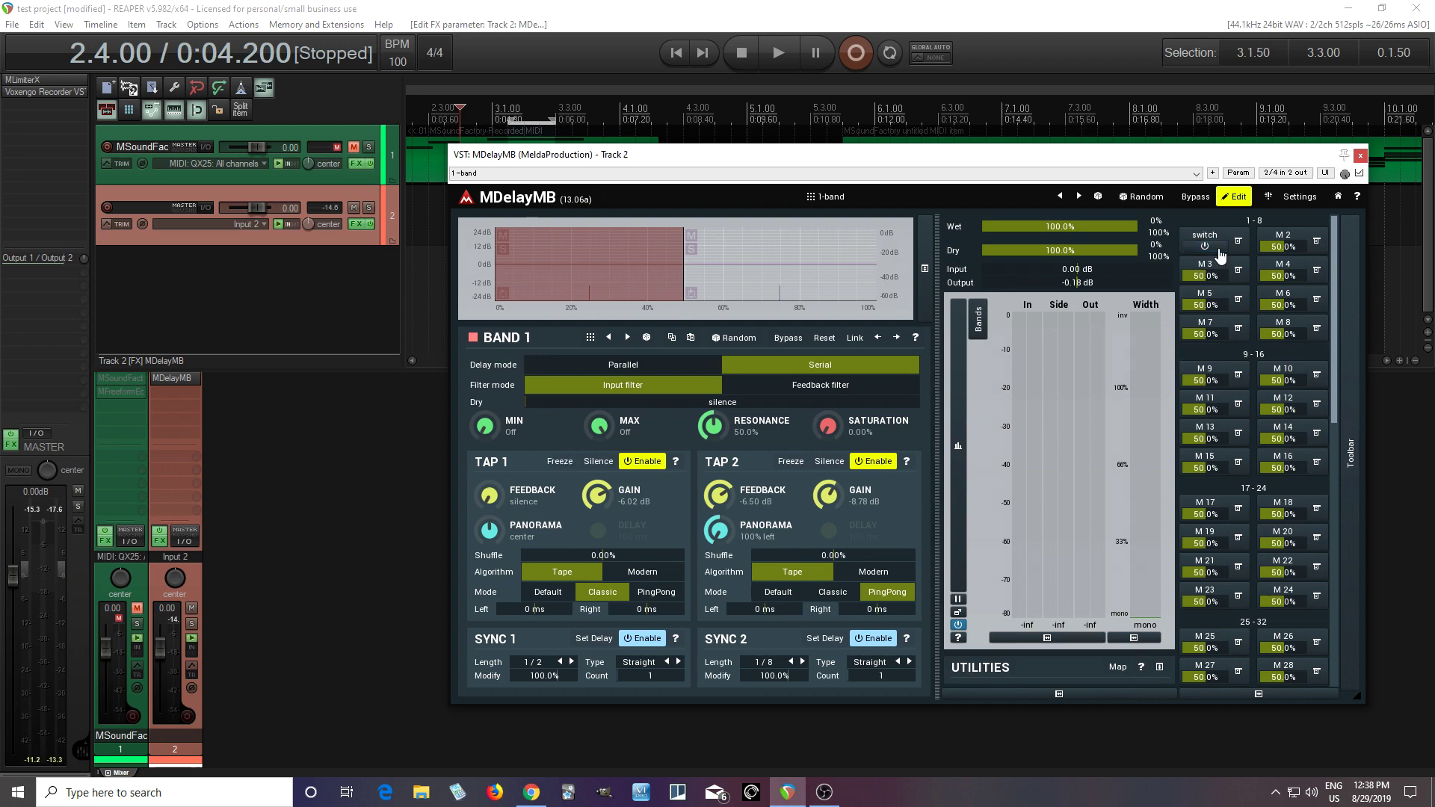
# Enable the metronome, play from 2.4.00 and turn on the "switch" multiparameter to freeze both bands together
pyautogui.moveTo(1018, 165); pyautogui.dragTo(1014, 266)
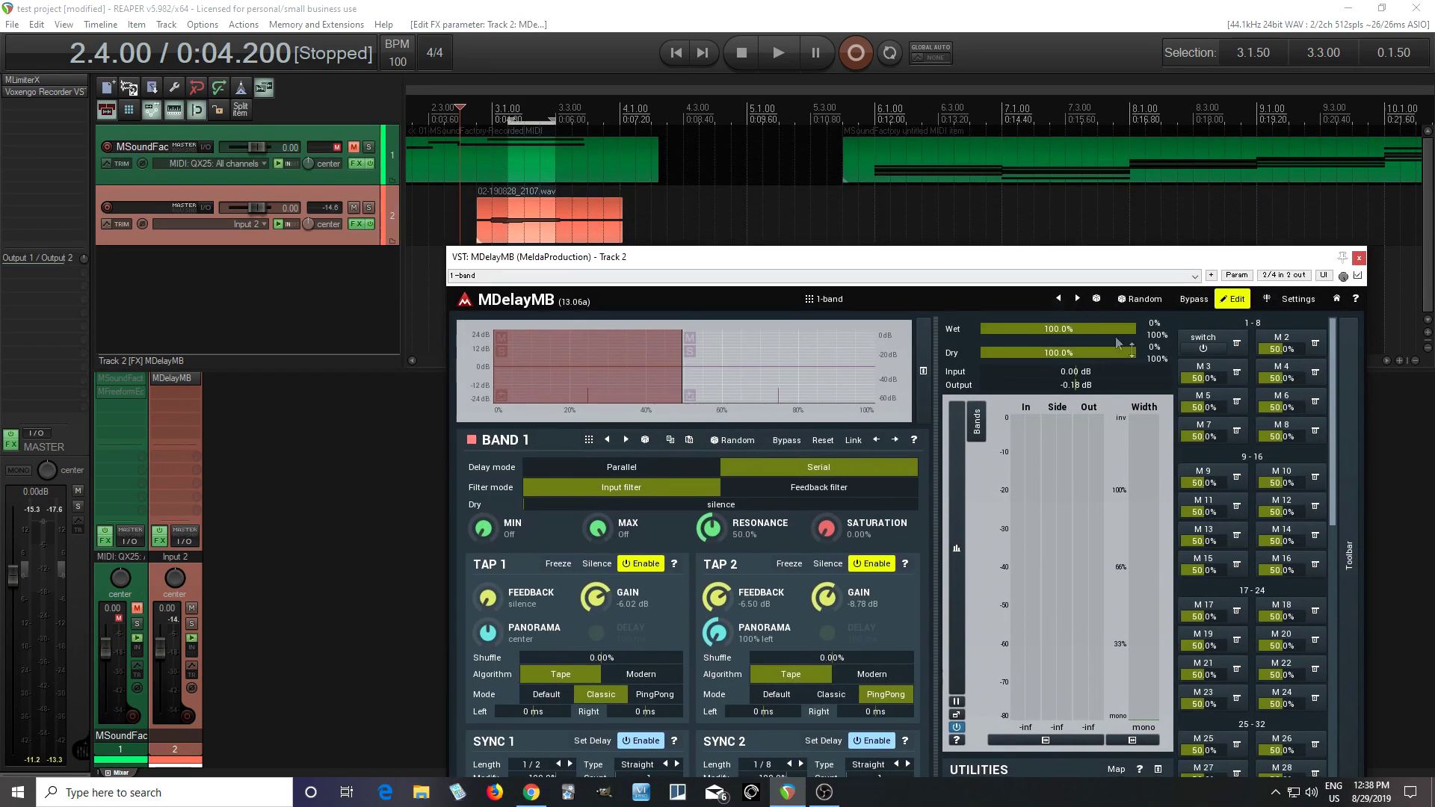
pyautogui.click(241, 87)
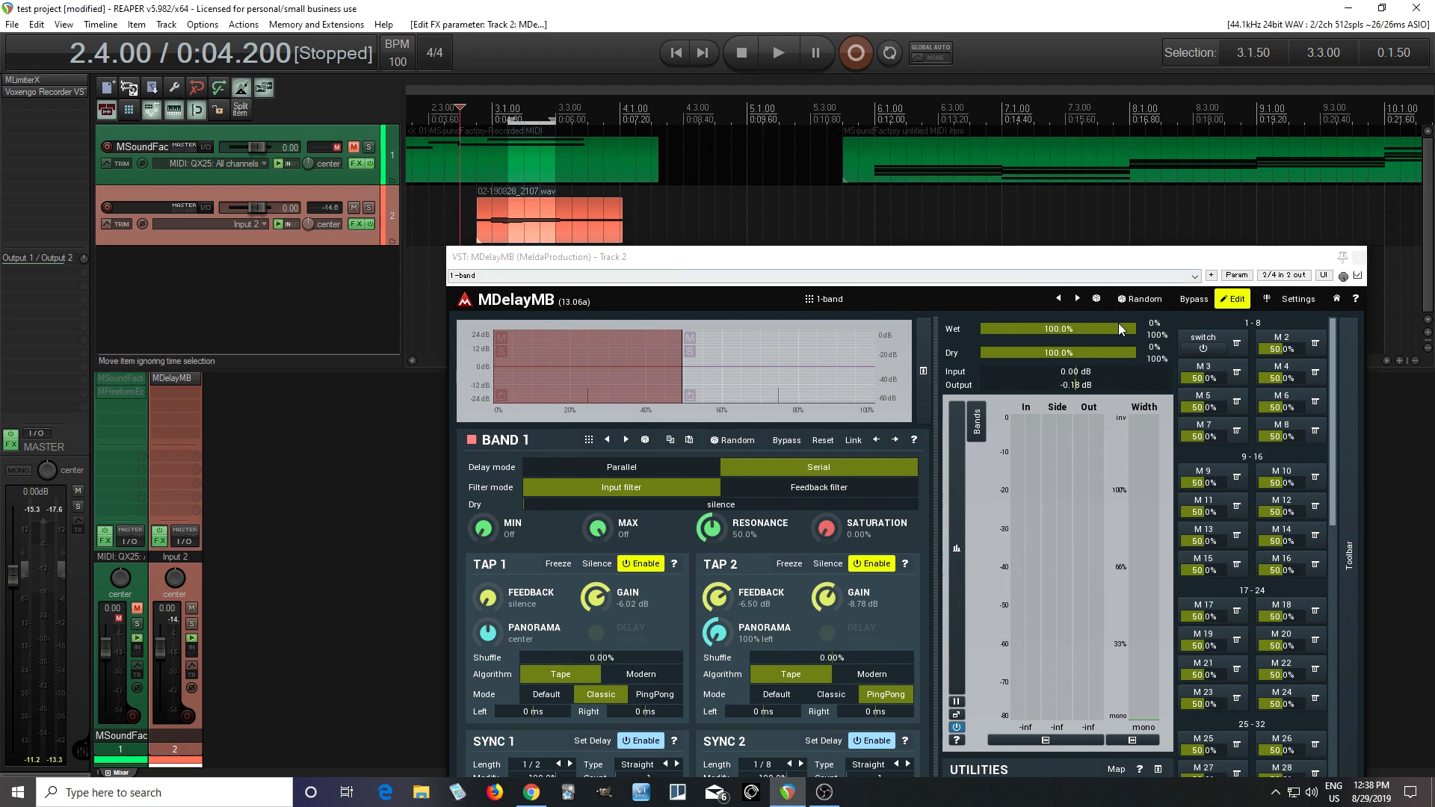
pyautogui.click(779, 51)
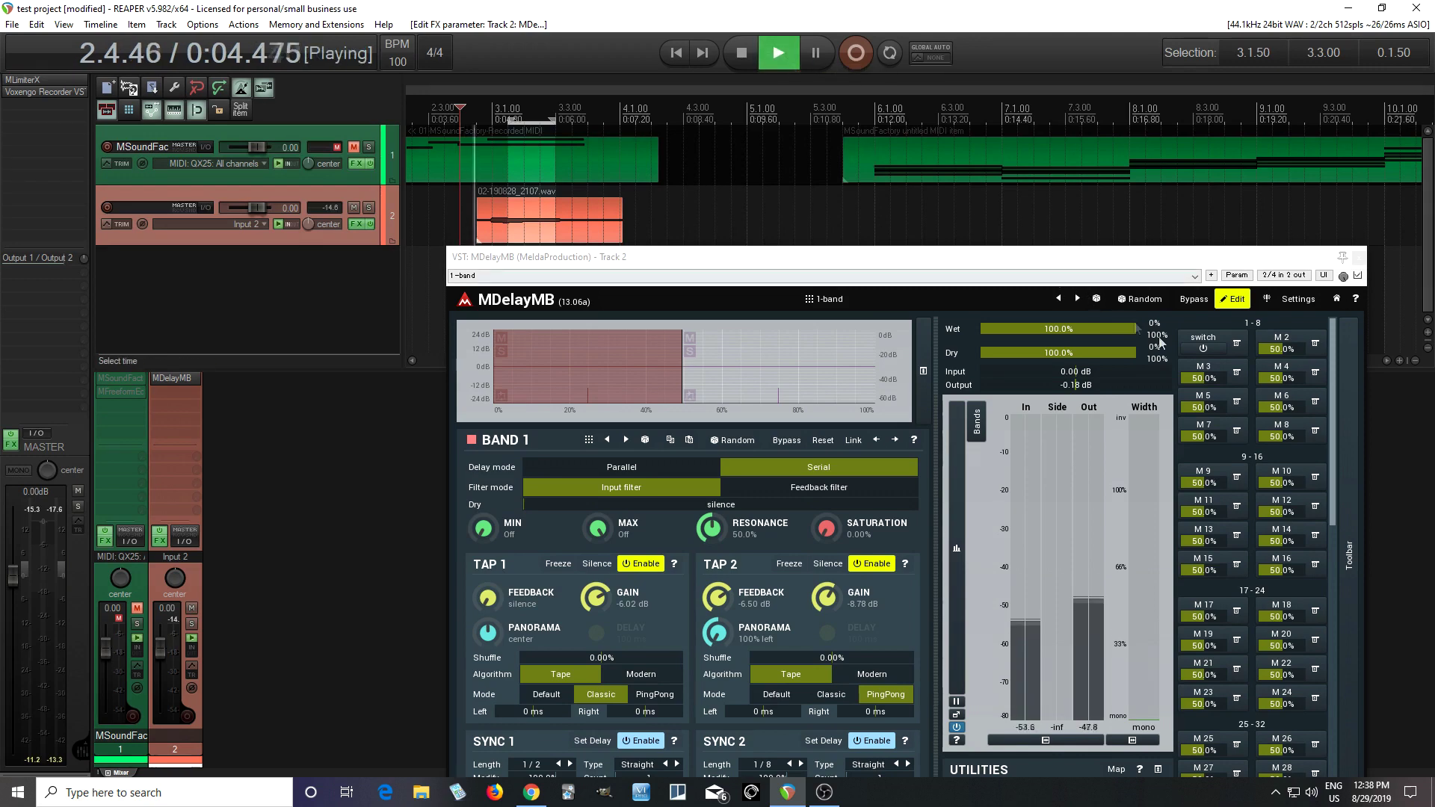
pyautogui.click(1205, 345)
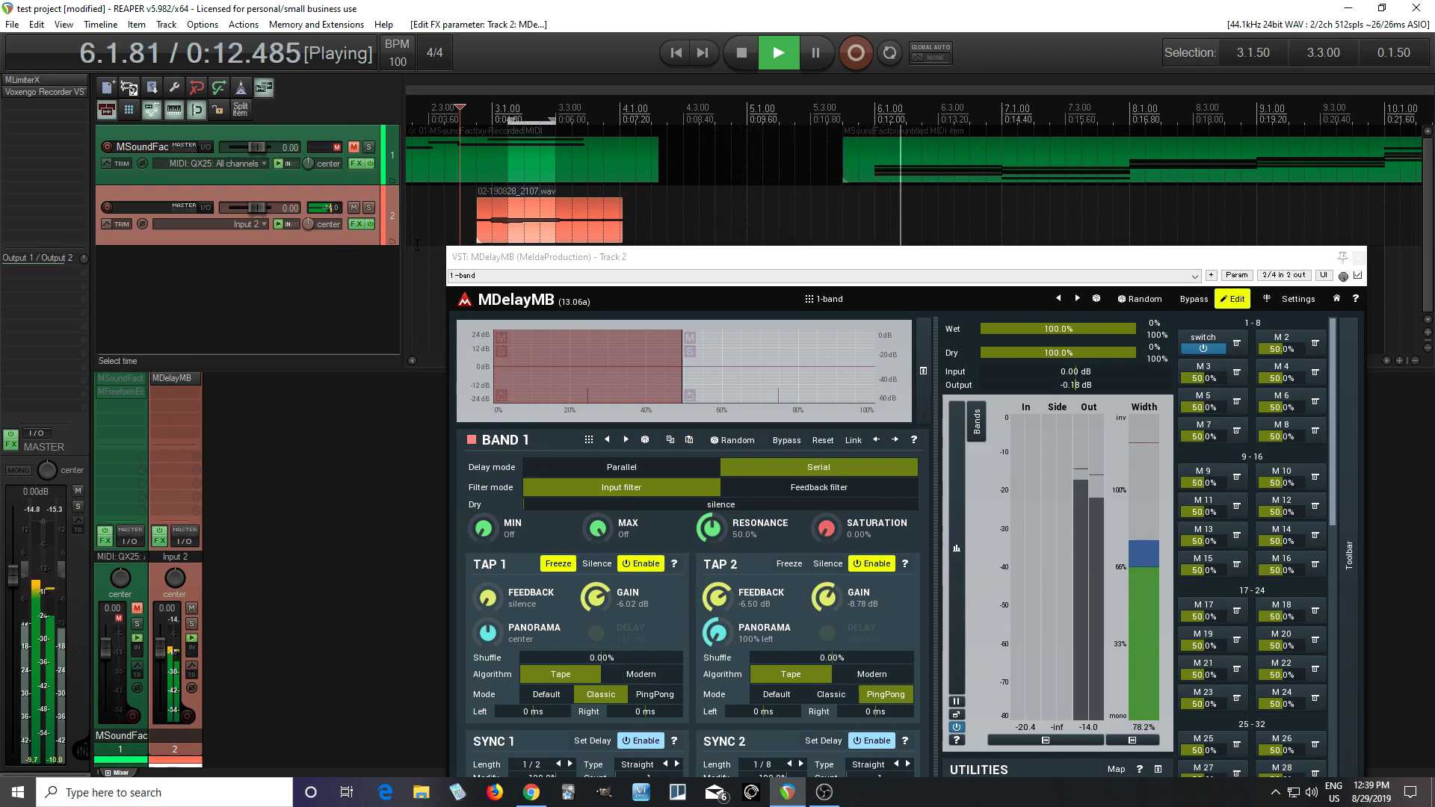
# Solo Band 2 and Band 1 in turn to hear each frozen loop, clear the solo and stop playback
pyautogui.click(709, 382)
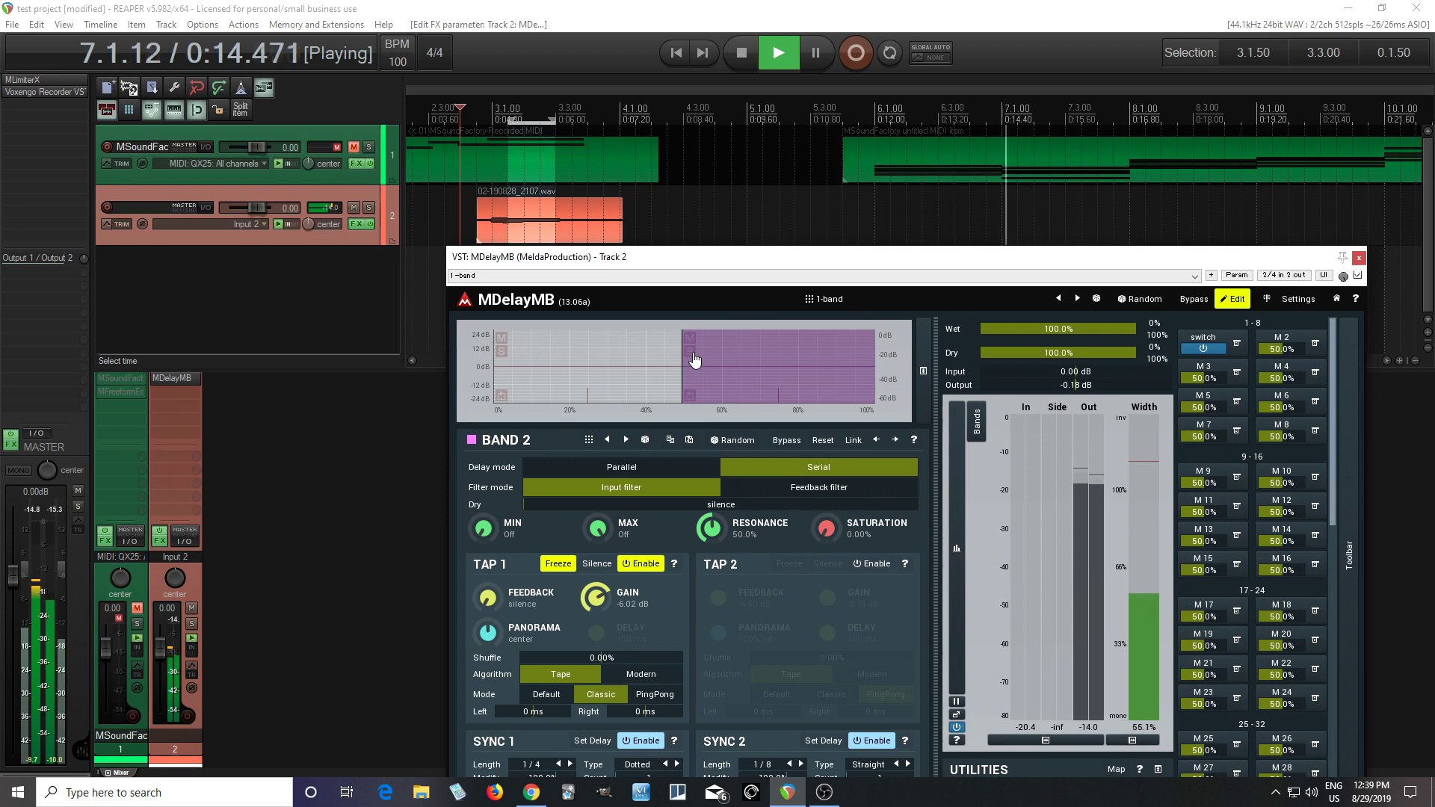
pyautogui.click(690, 352)
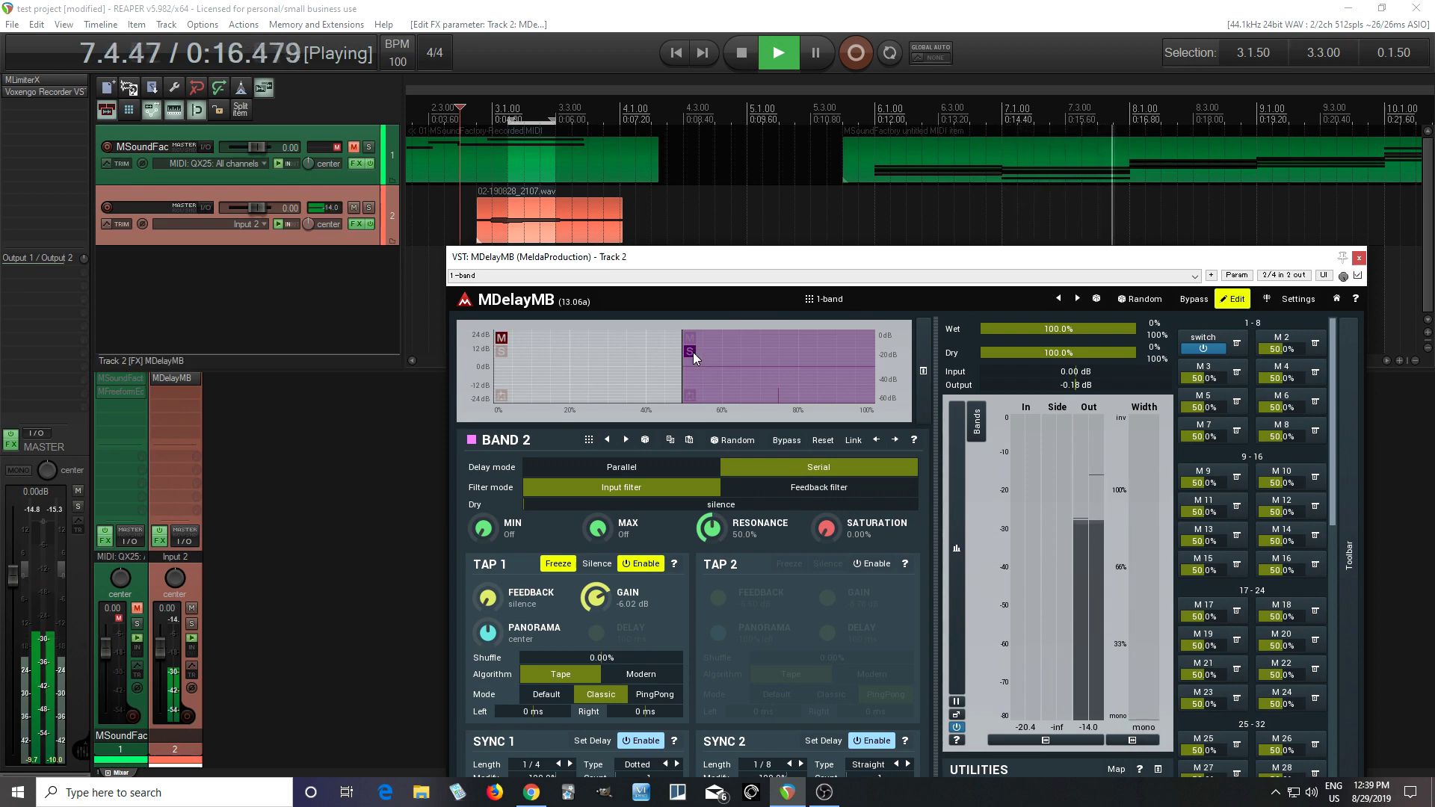
pyautogui.click(501, 351)
pyautogui.click(502, 352)
pyautogui.press('XF86AudioStop')
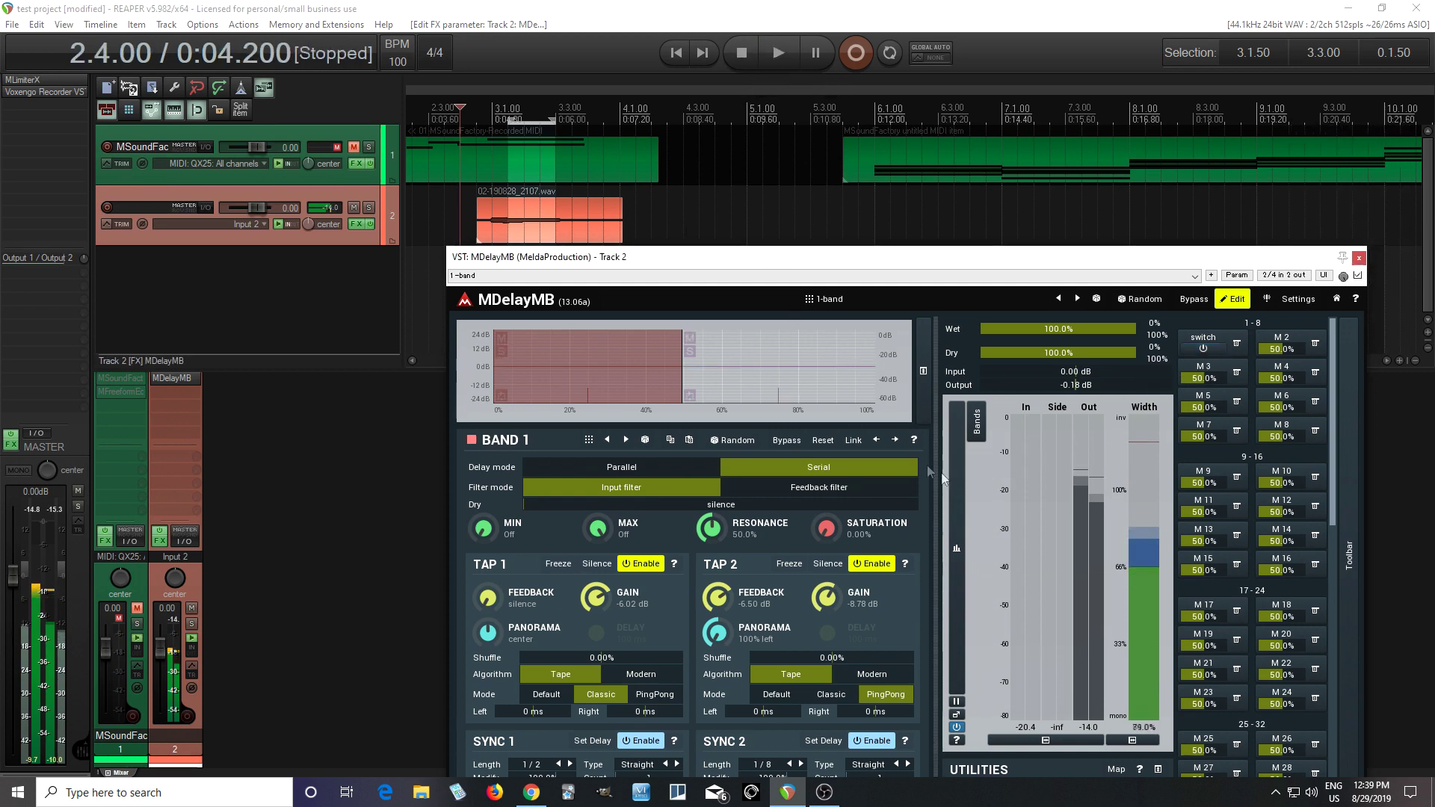
# Bring the plugin window fully into view and show the first folder under Root in the preset browser
pyautogui.click(737, 268)
pyautogui.moveTo(736, 267); pyautogui.dragTo(751, 211)
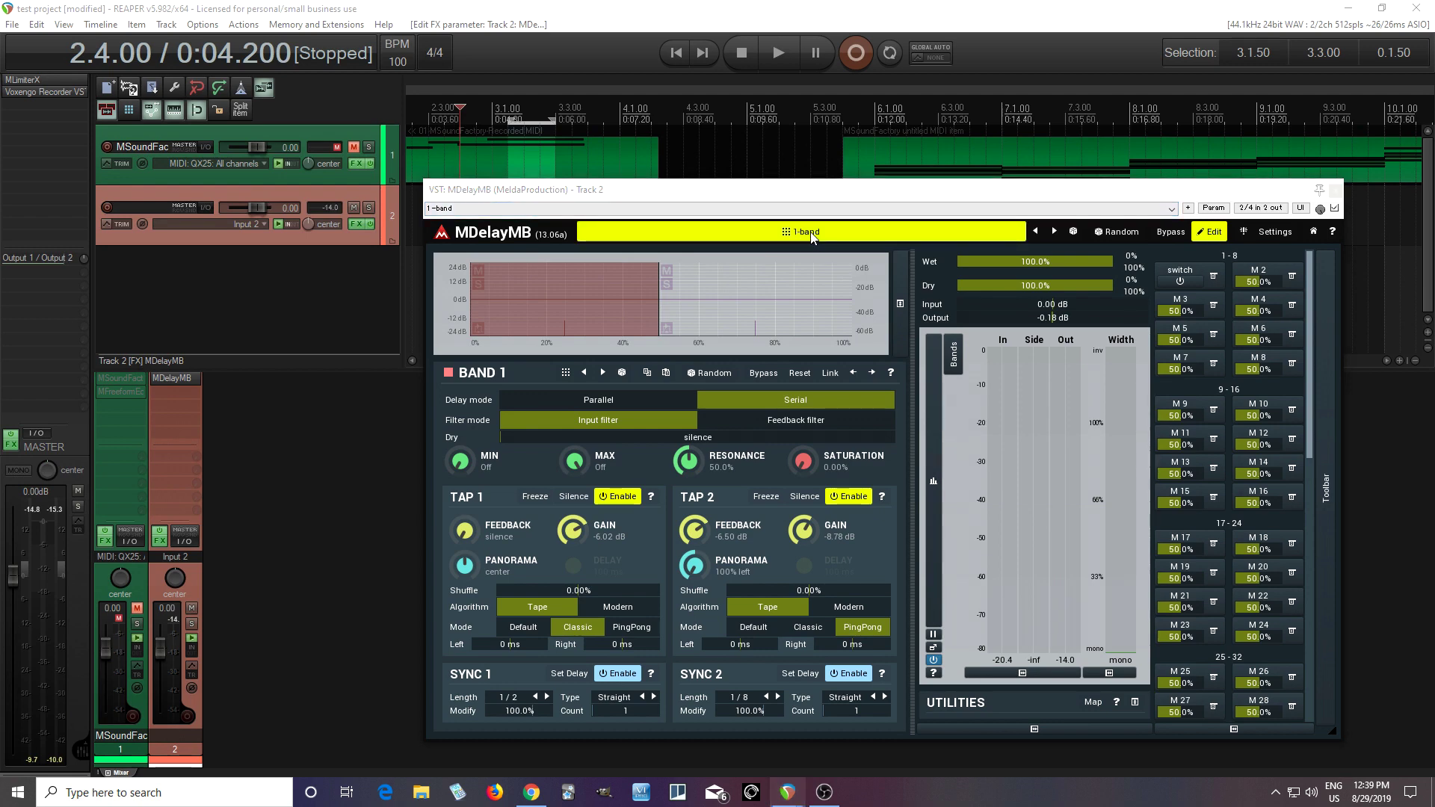
pyautogui.click(811, 233)
pyautogui.click(581, 373)
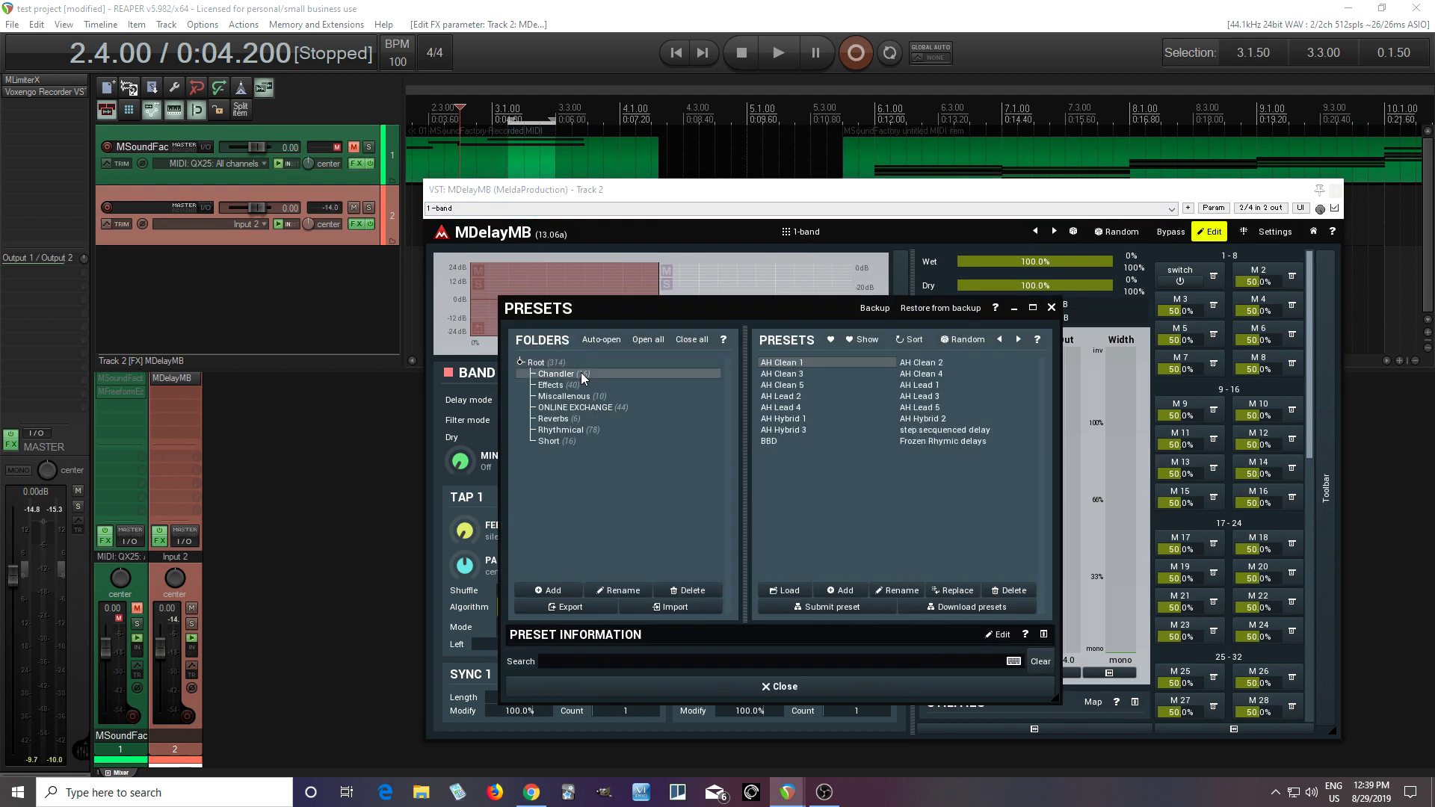
# Load the "Frozen Rhymic delays" preset from the Chandler folder, close the preset browser and reopen the MDelayMB window
pyautogui.click(916, 441)
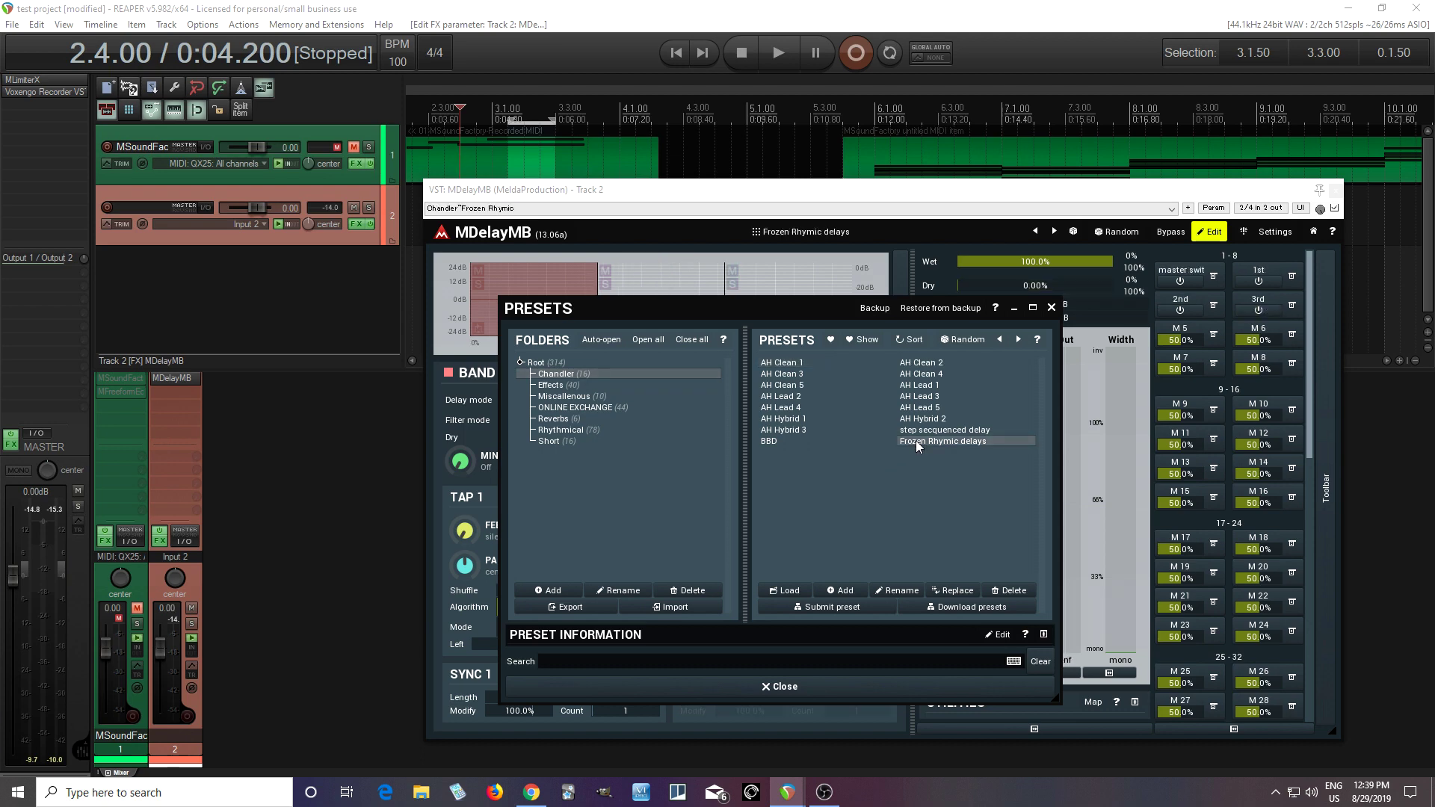
pyautogui.click(1052, 308)
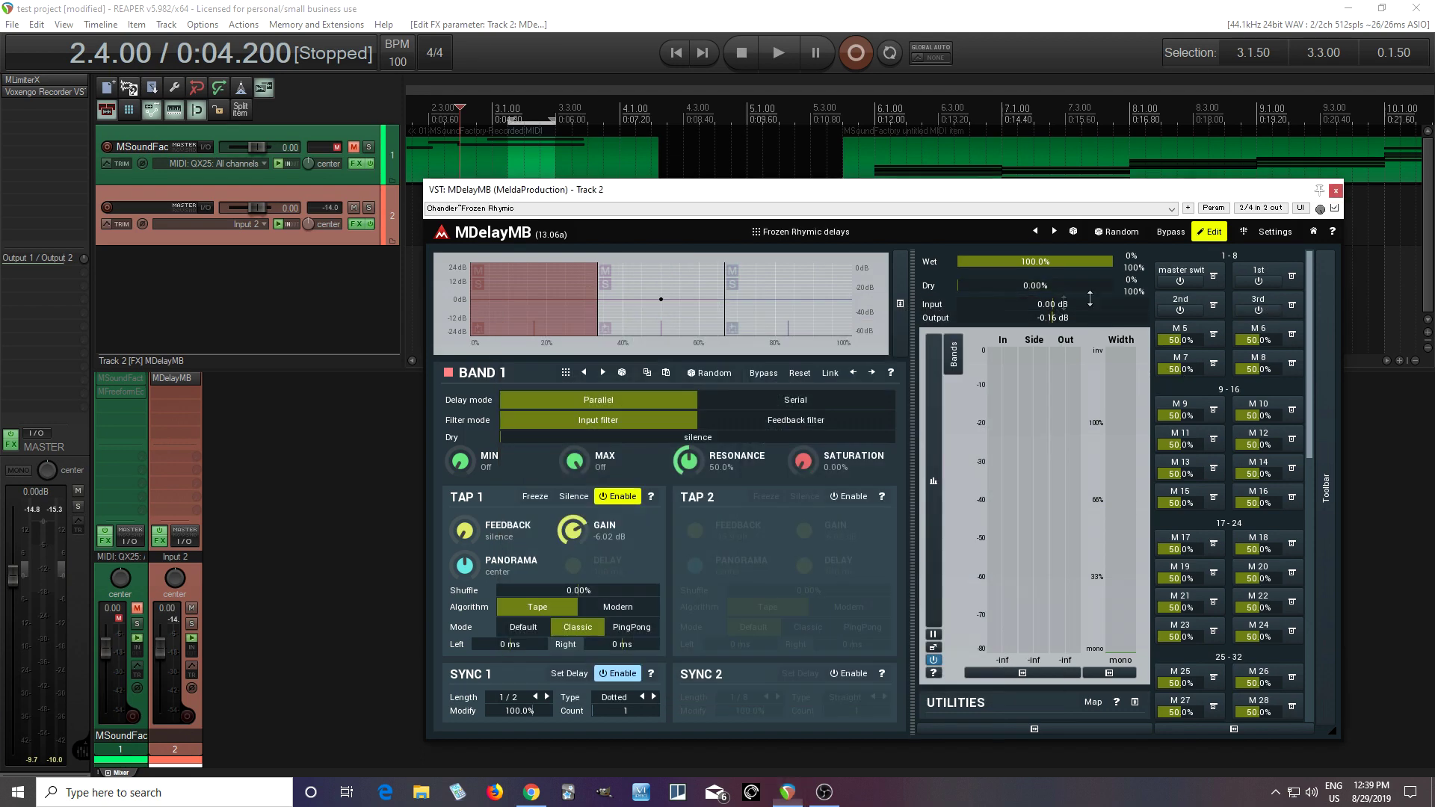
pyautogui.click(1336, 192)
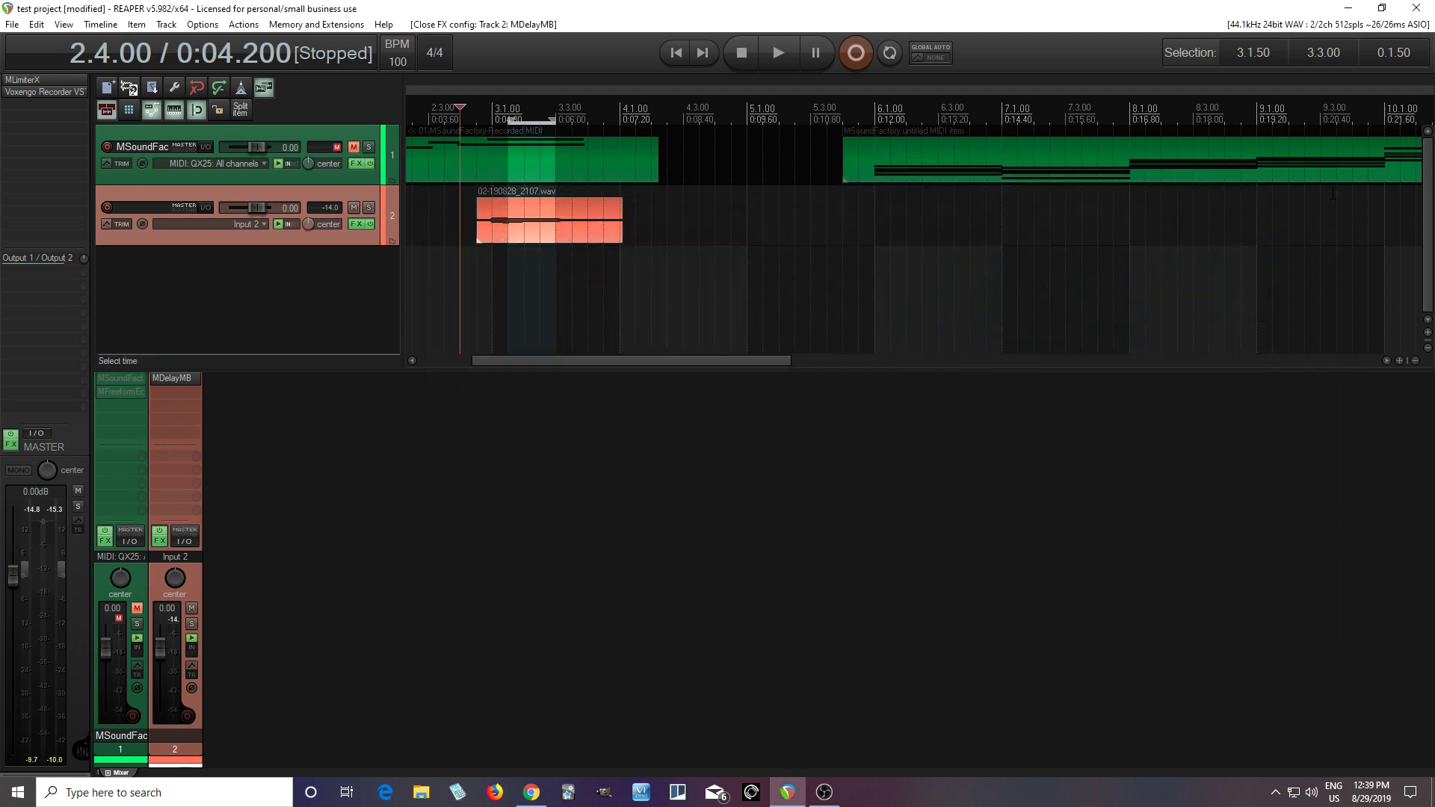
pyautogui.click(173, 378)
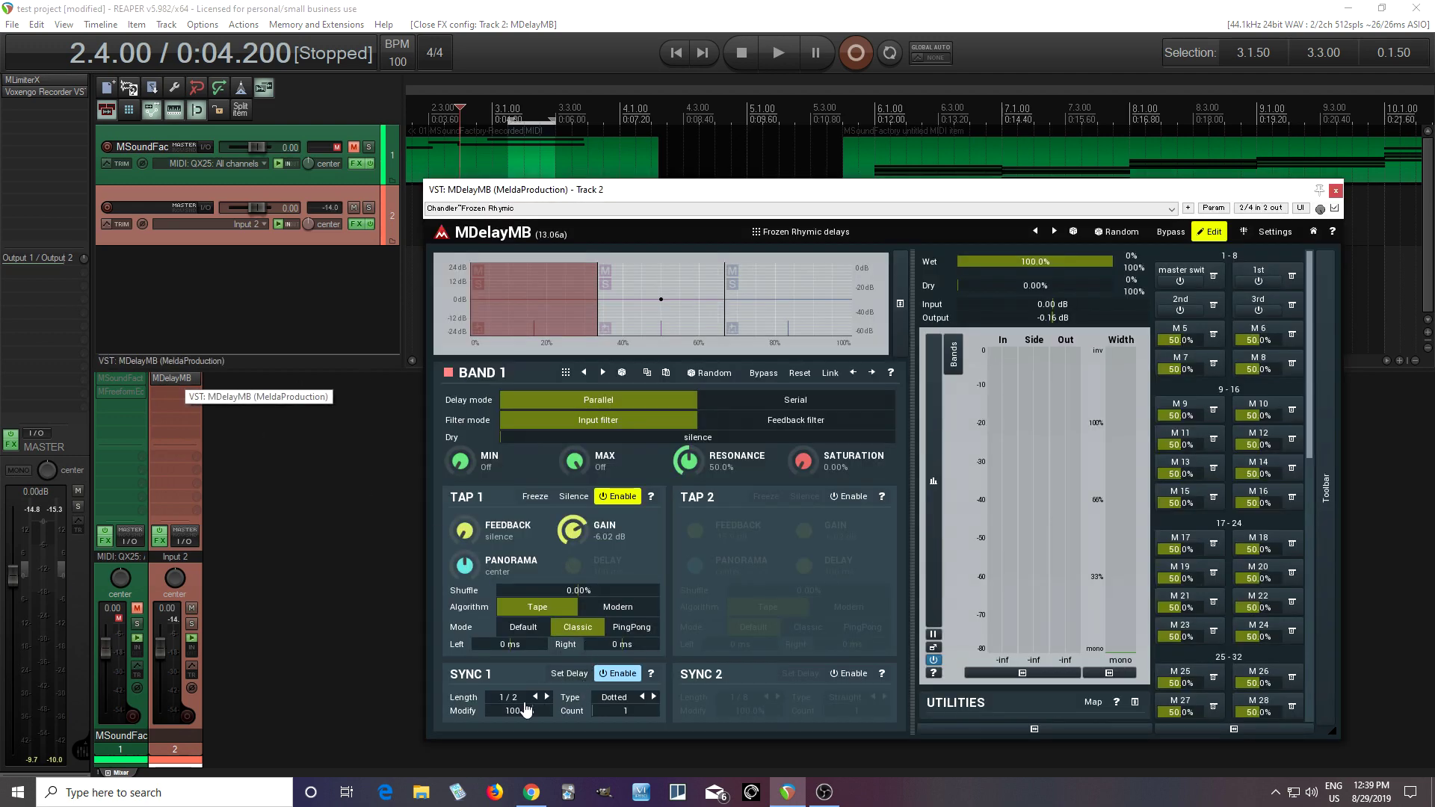
# Set Band 1's Sync 1 type to Straight and check the sync and panorama settings of Bands 2 and 3
pyautogui.click(609, 702)
pyautogui.click(635, 709)
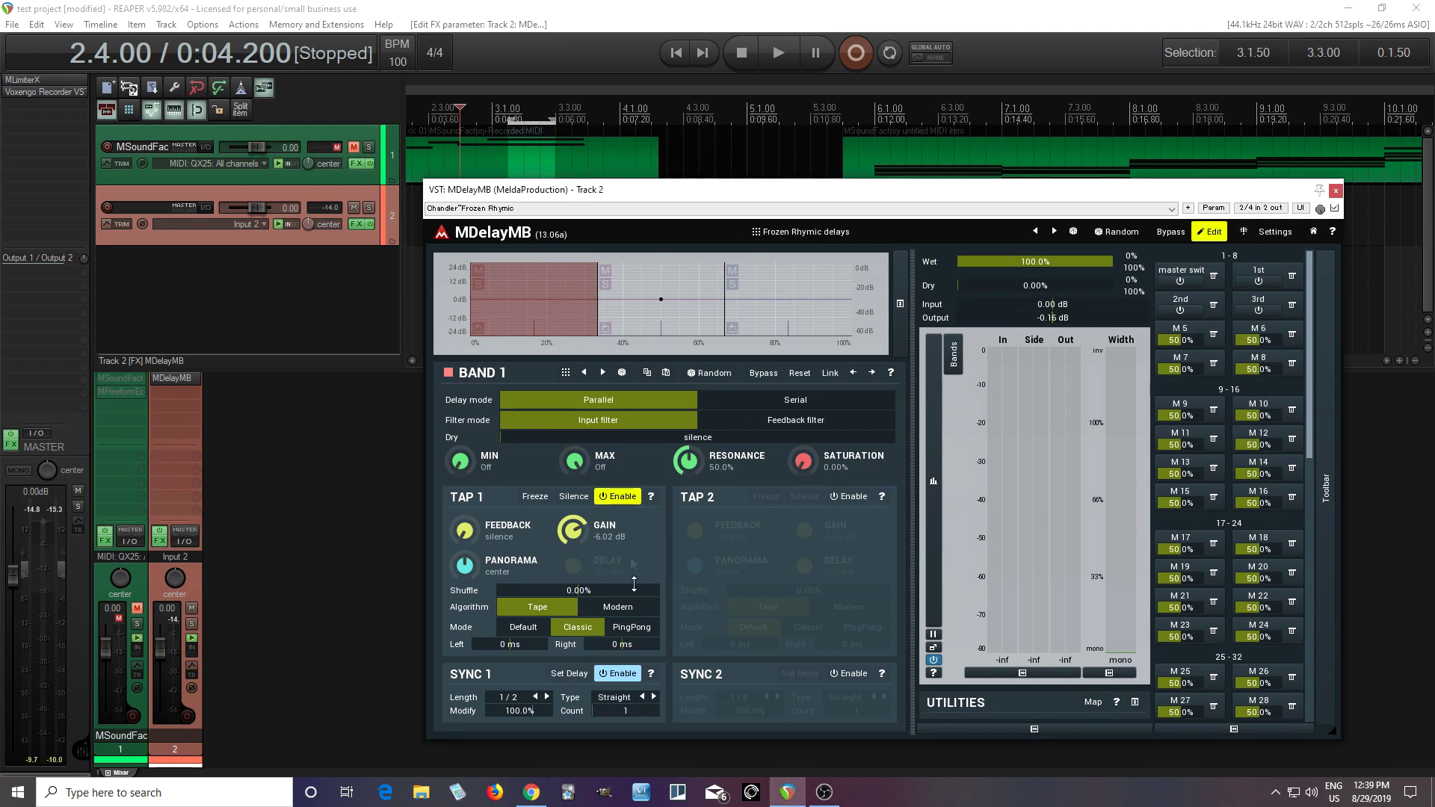
pyautogui.click(629, 318)
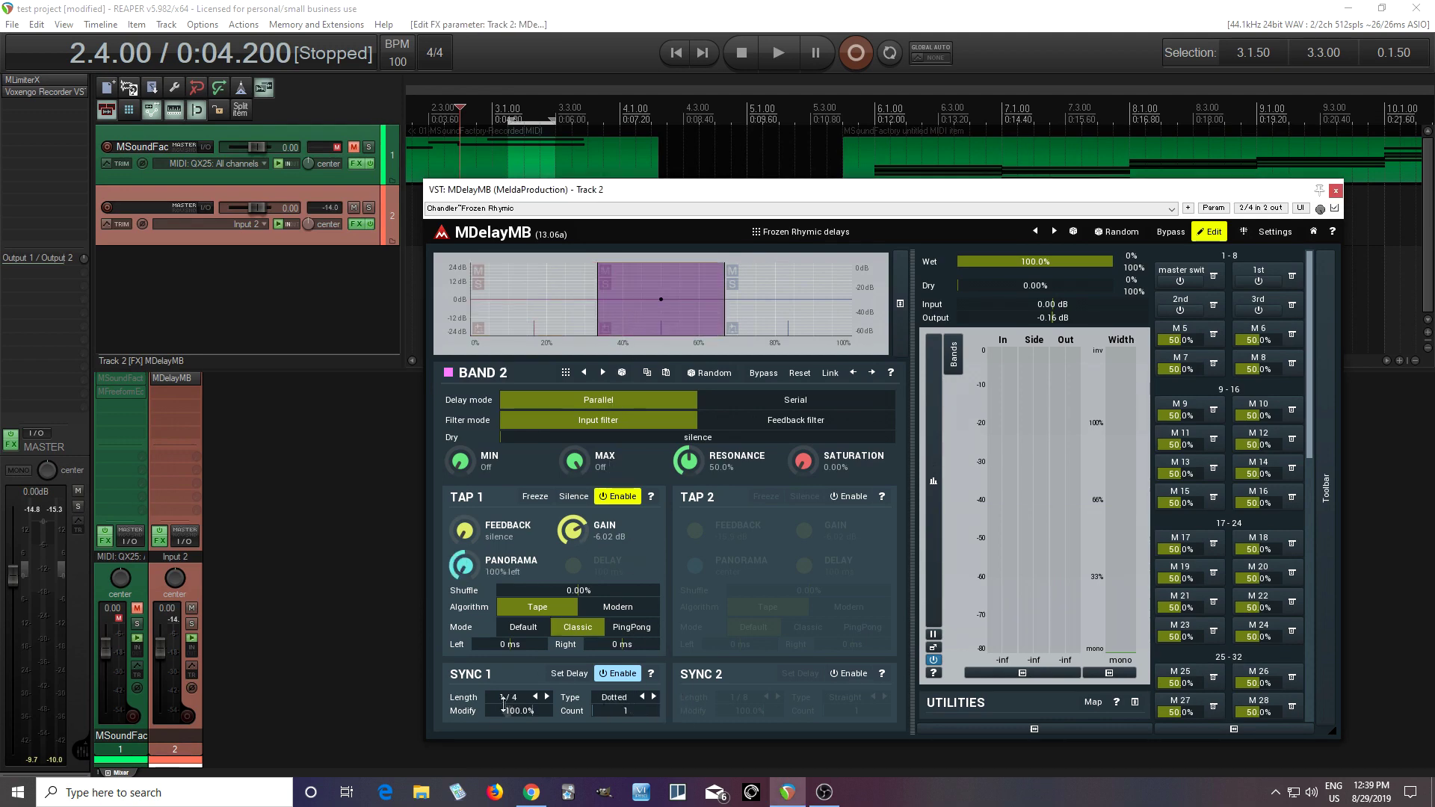
pyautogui.click(780, 318)
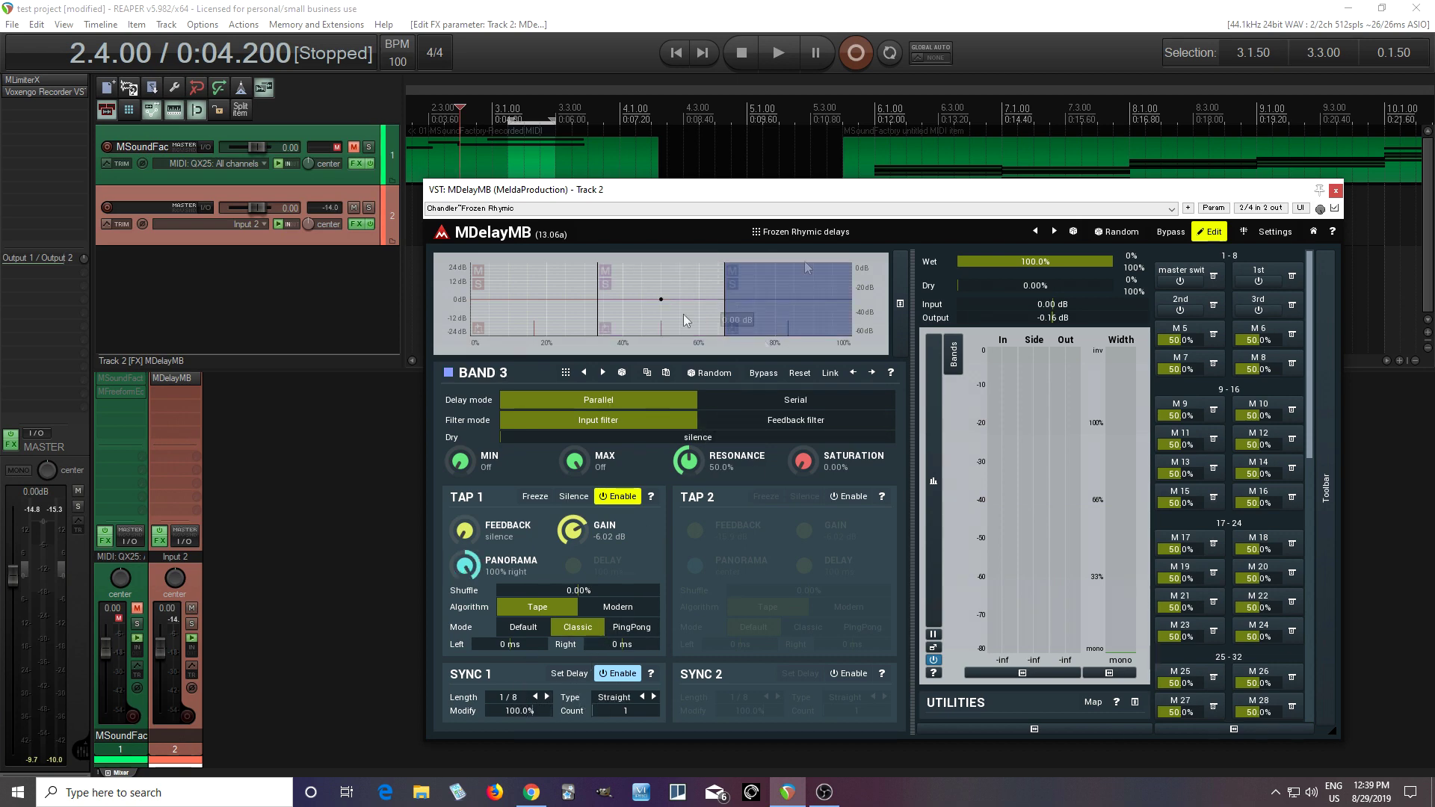
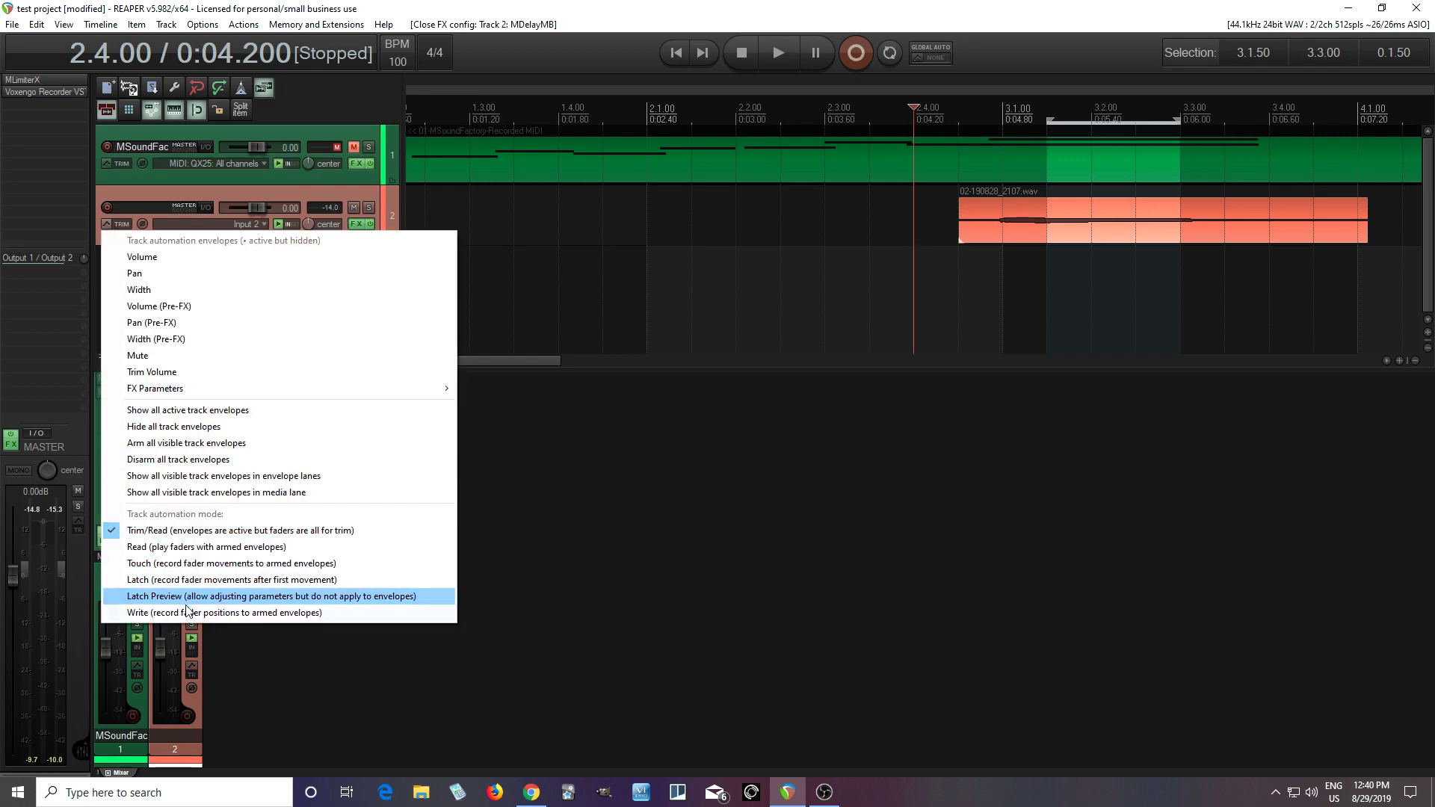
# Set track 2's automation mode to Write and show an envelope for MDelayMB's master switch
pyautogui.click(150, 612)
pyautogui.click(118, 226)
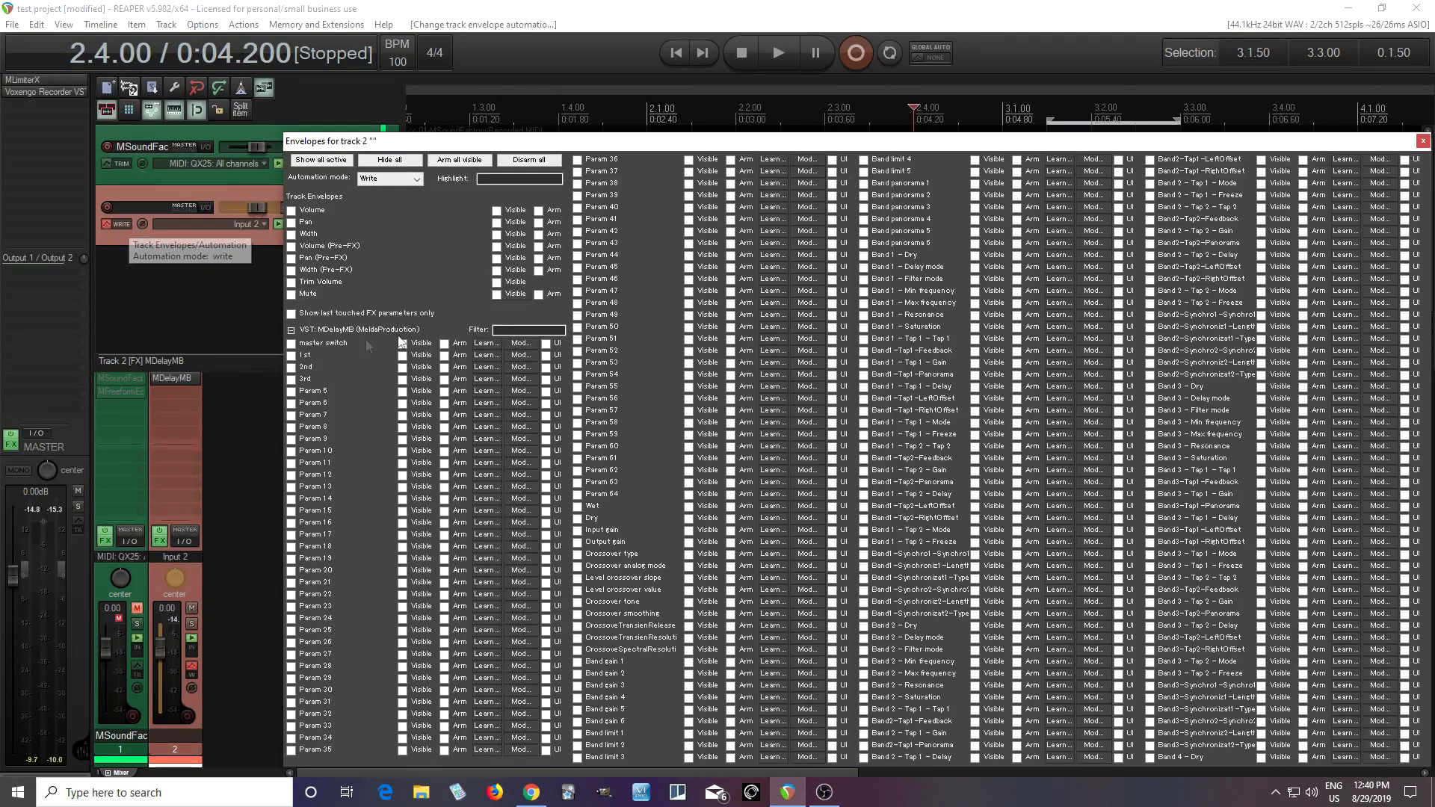
pyautogui.click(291, 344)
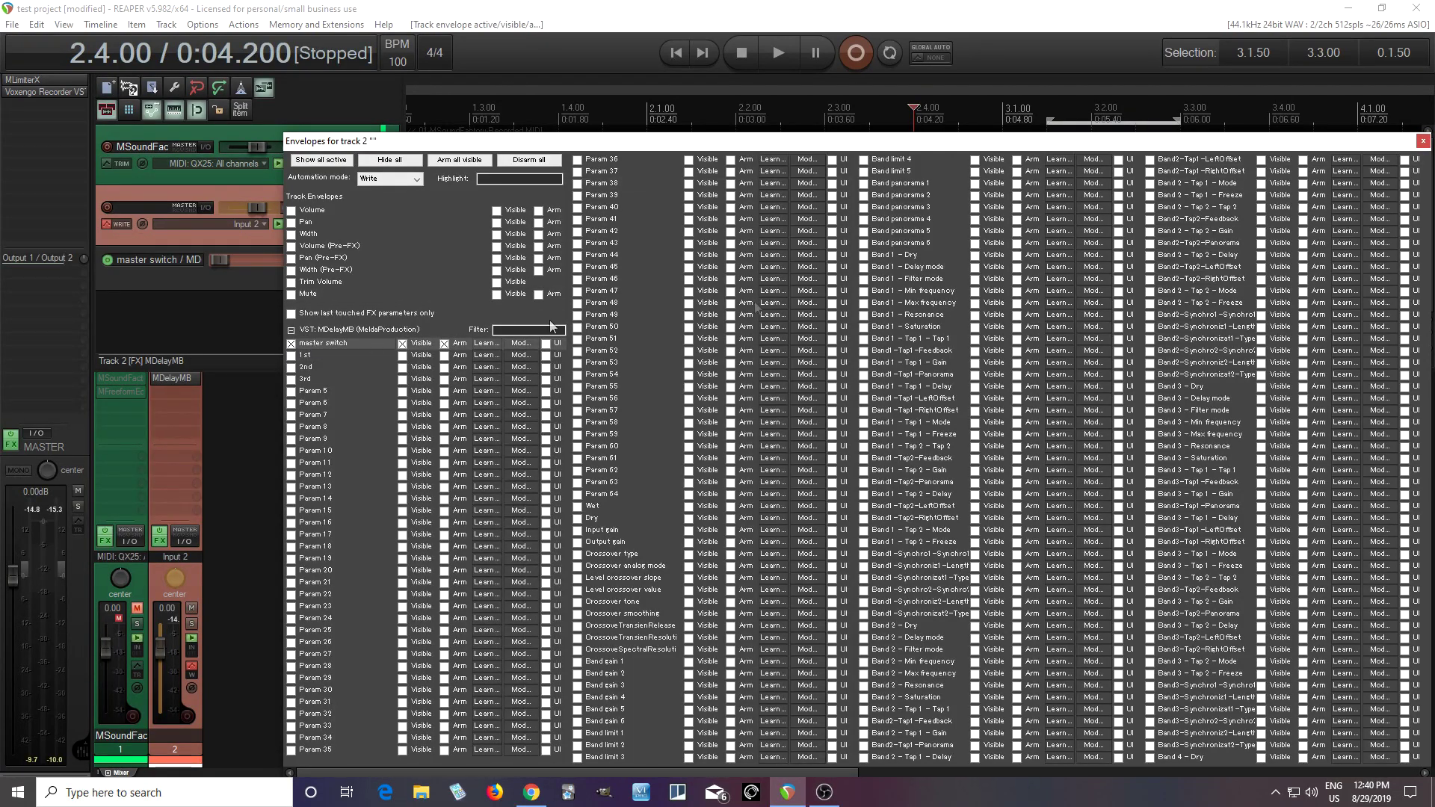
pyautogui.click(1423, 141)
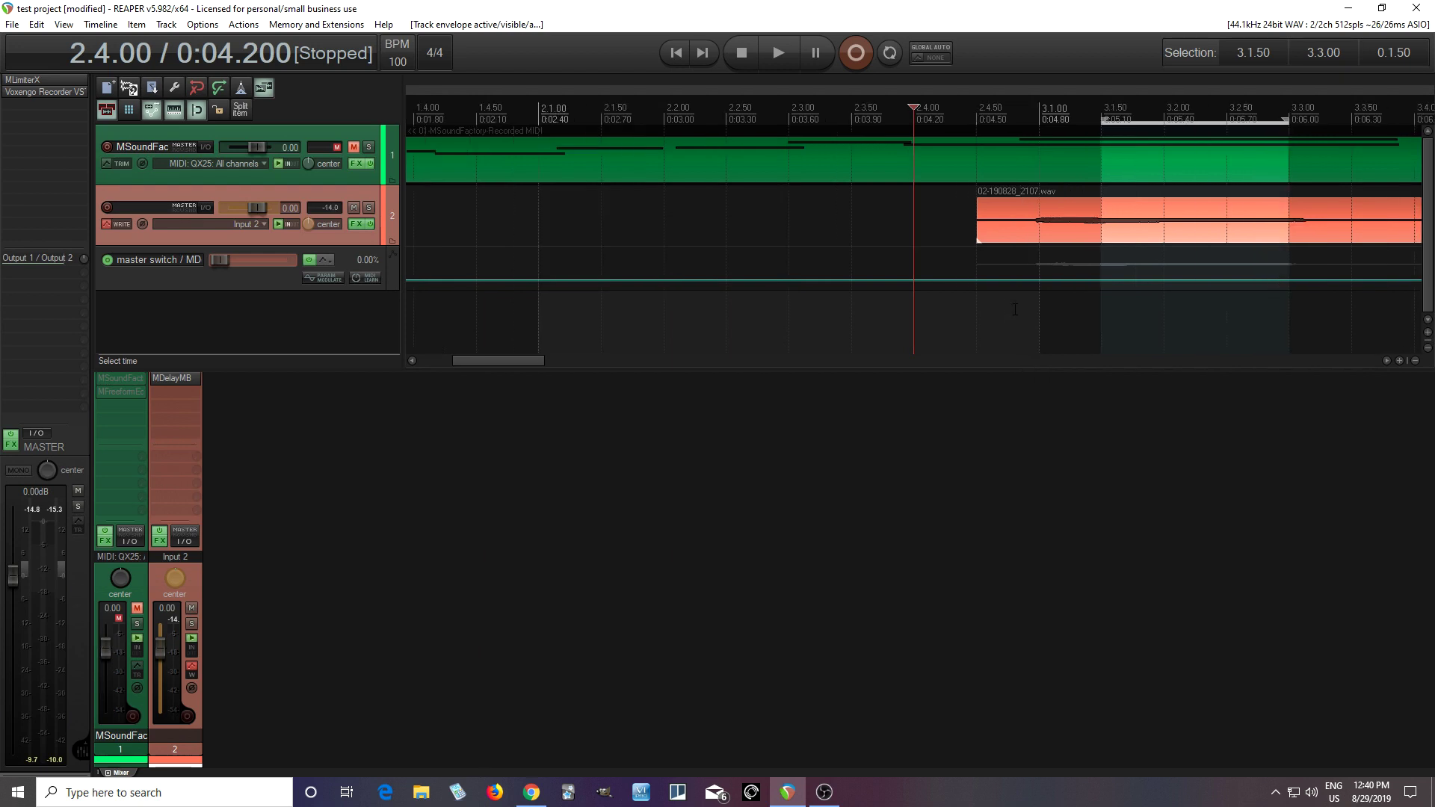
# Create an envelope point at 3.2.00 on the master switch automation lane
pyautogui.scroll(-3, 1015, 311)
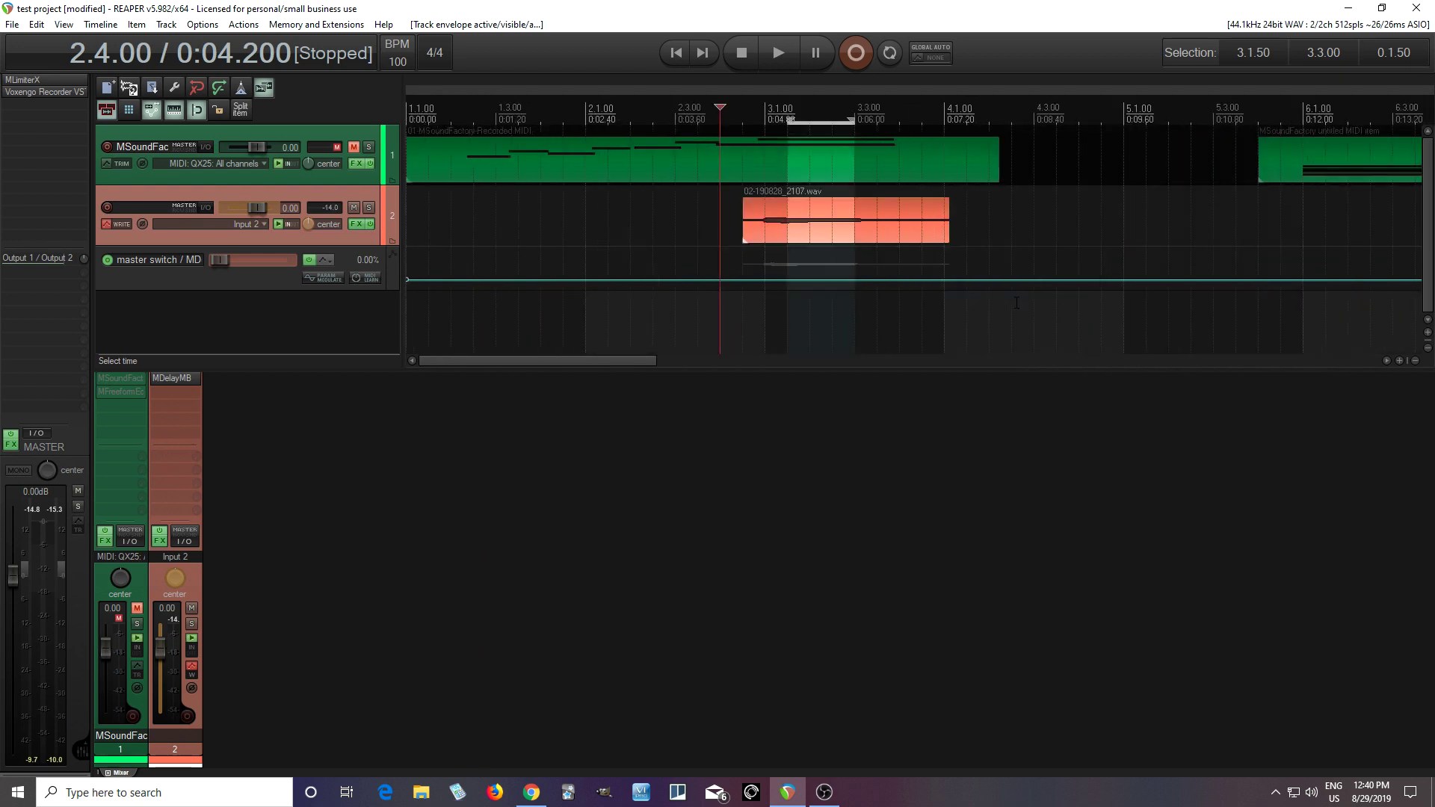
pyautogui.rightClick(788, 278)
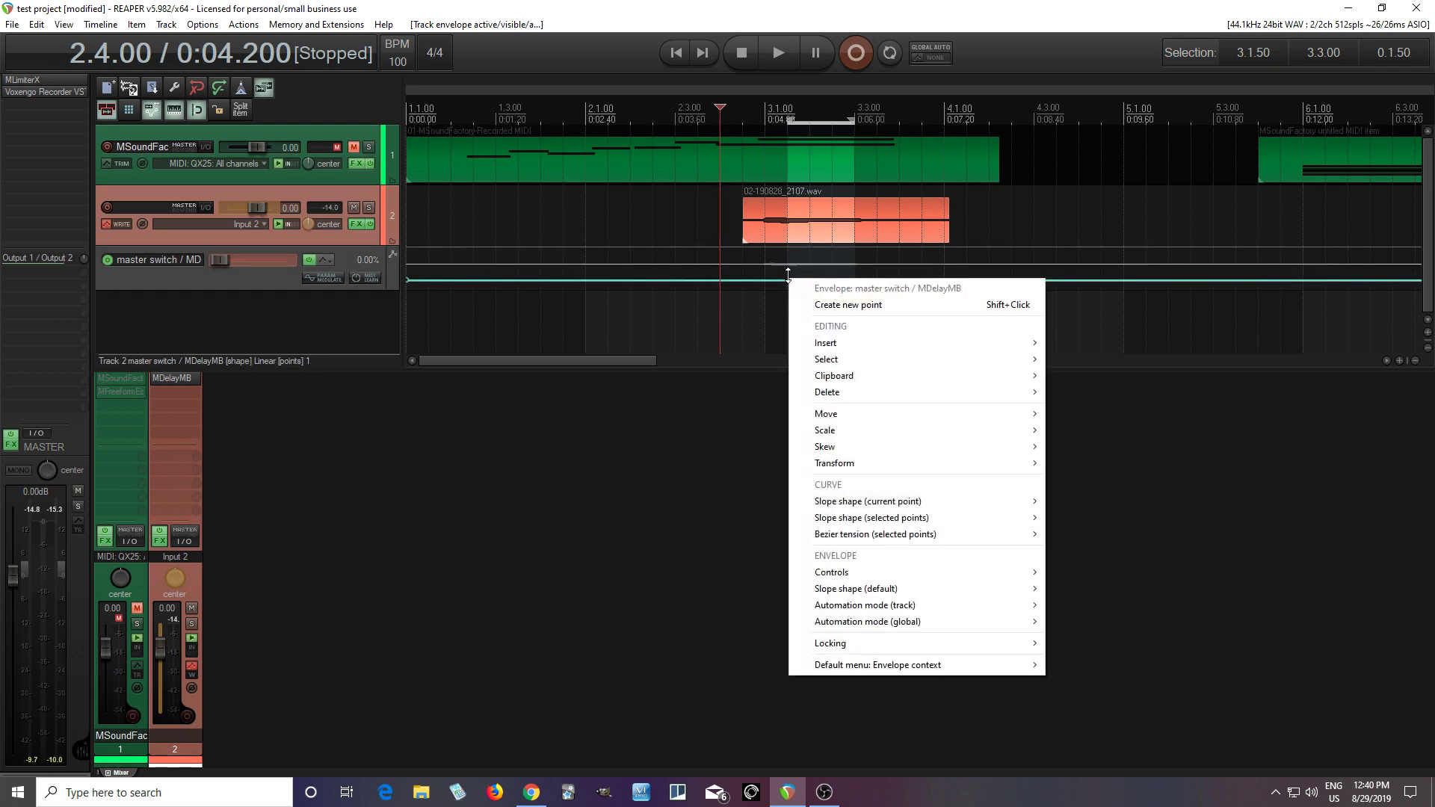
pyautogui.click(789, 277)
pyautogui.click(807, 280)
pyautogui.rightClick(808, 280)
pyautogui.click(905, 297)
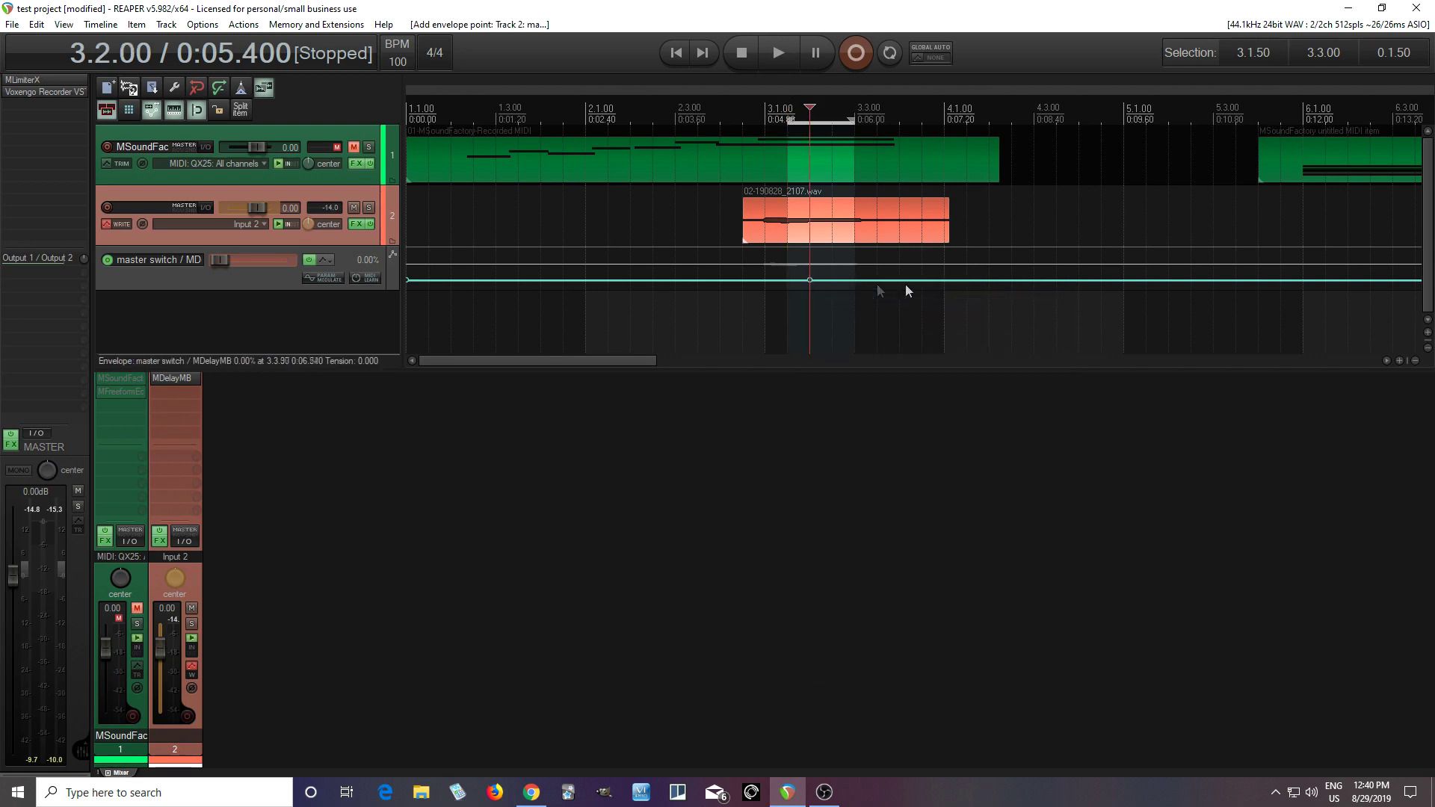
# Add two more points to the master switch envelope, at 8.1.00 and at 3.1.50
pyautogui.scroll(-2, 1121, 284)
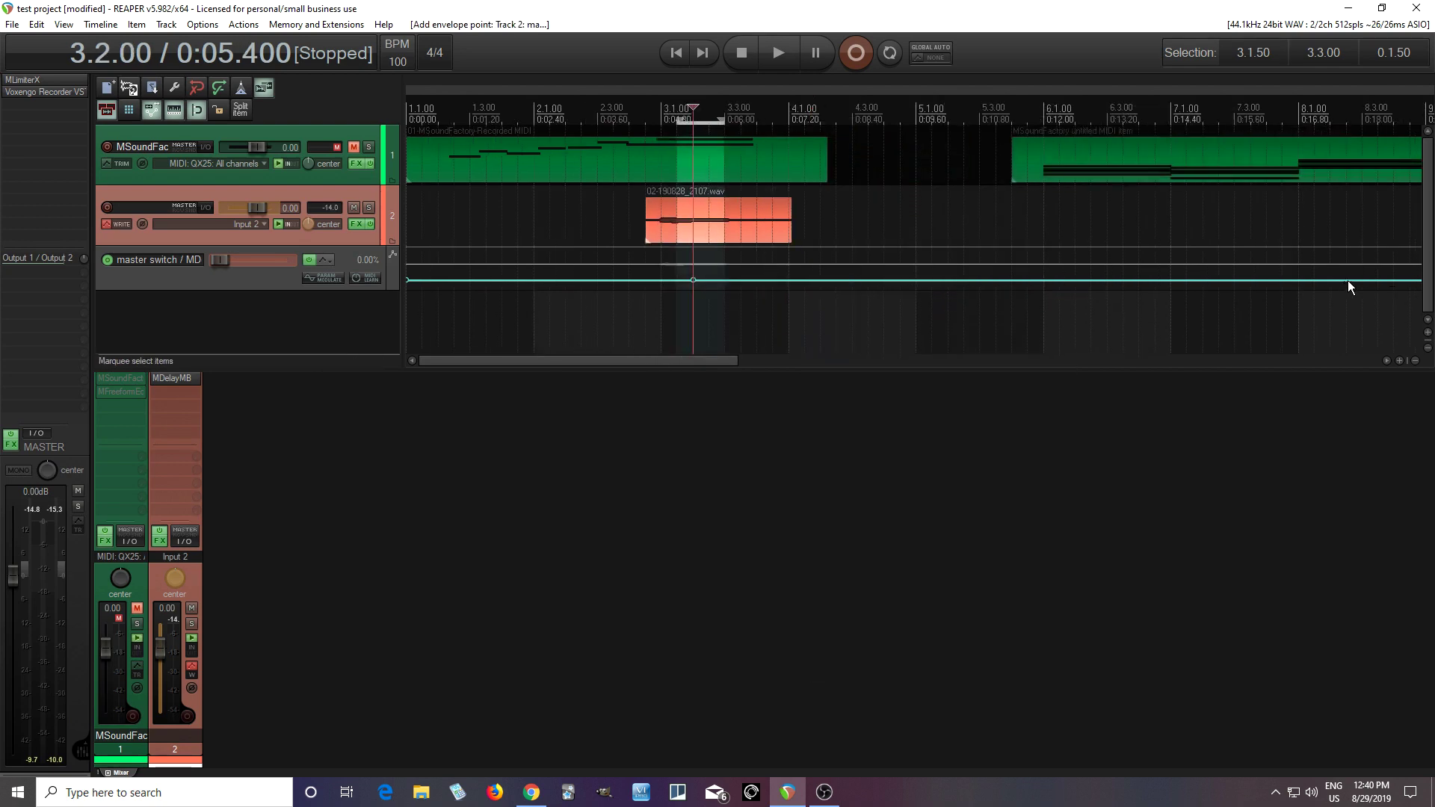
pyautogui.rightClick(1348, 281)
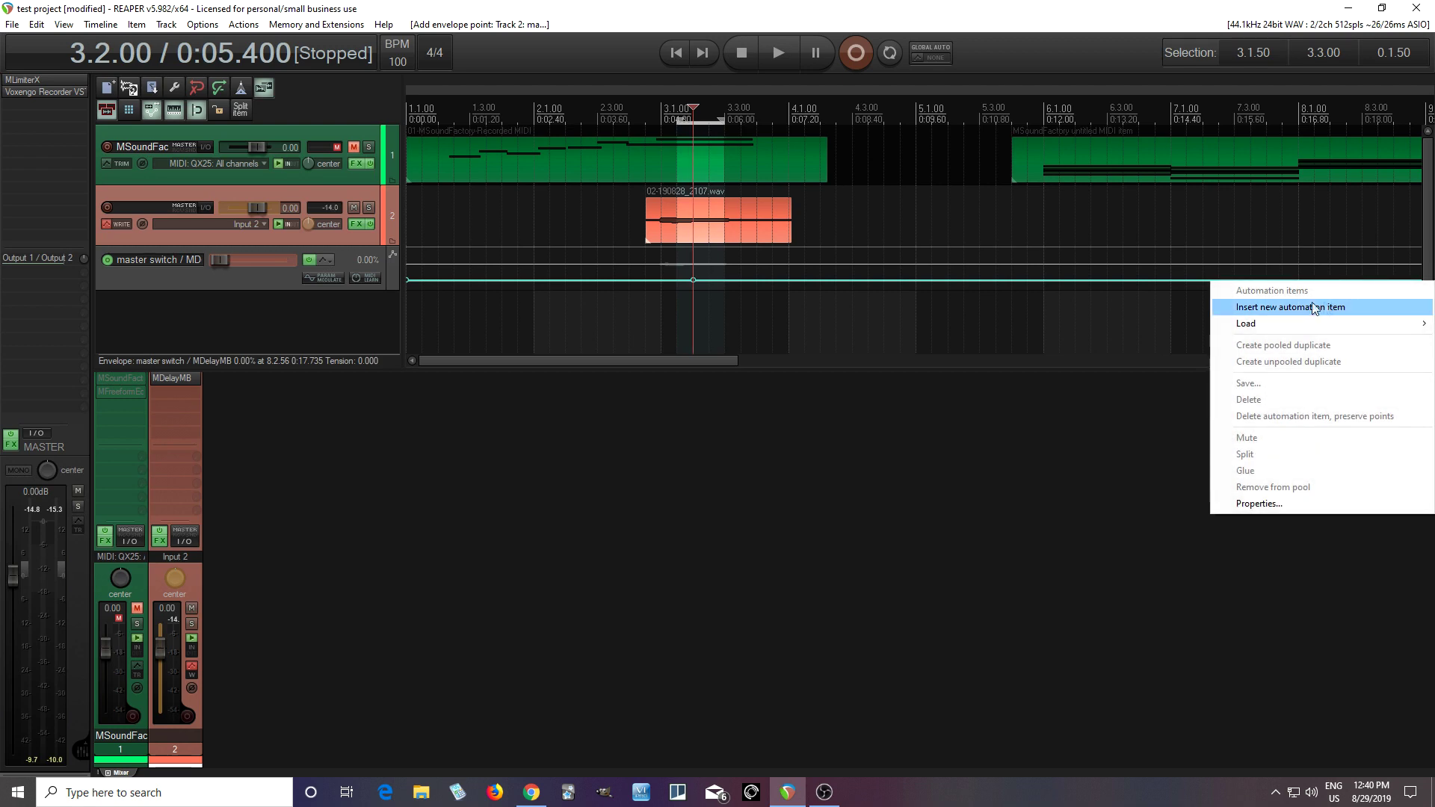
pyautogui.click(1219, 281)
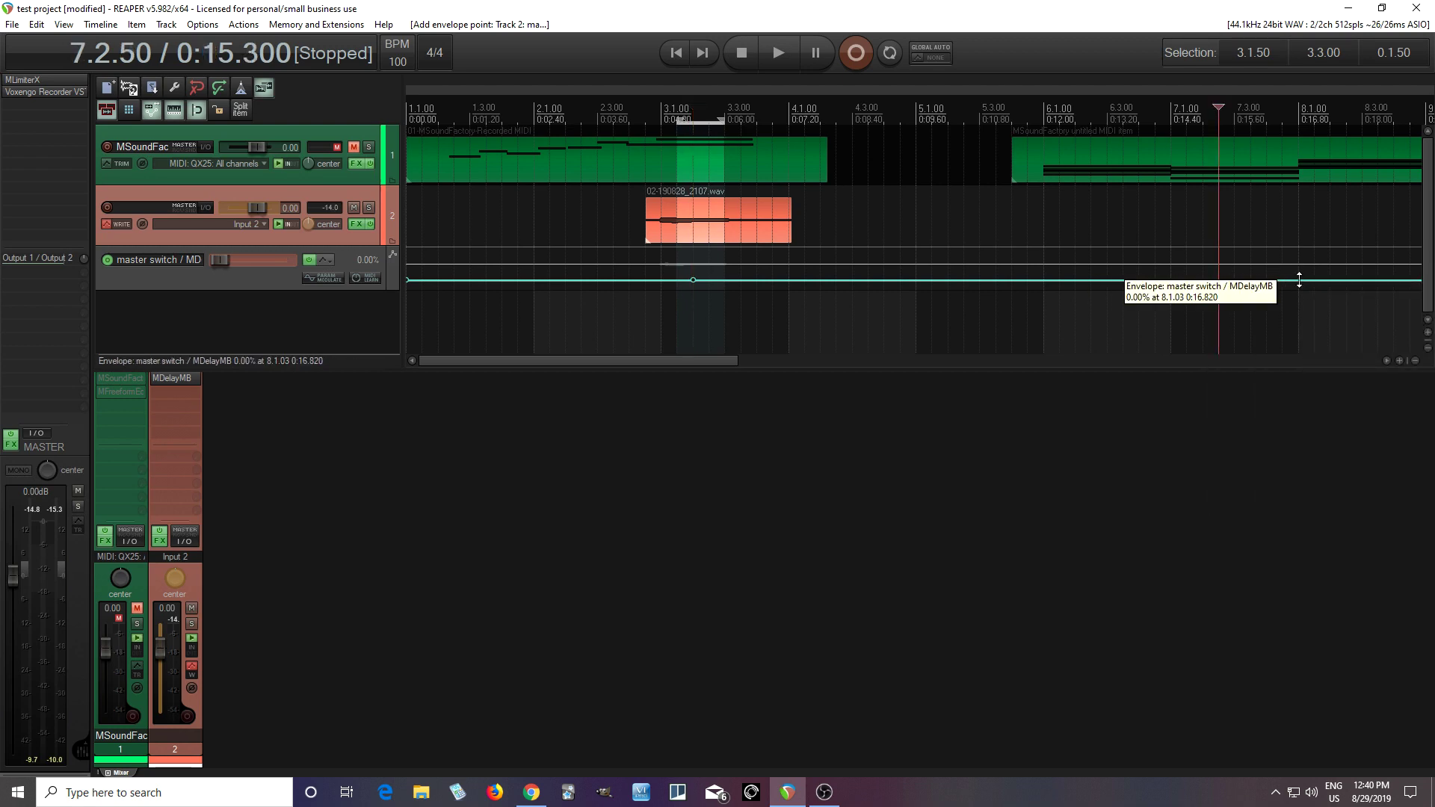
pyautogui.rightClick(1299, 281)
pyautogui.click(1211, 301)
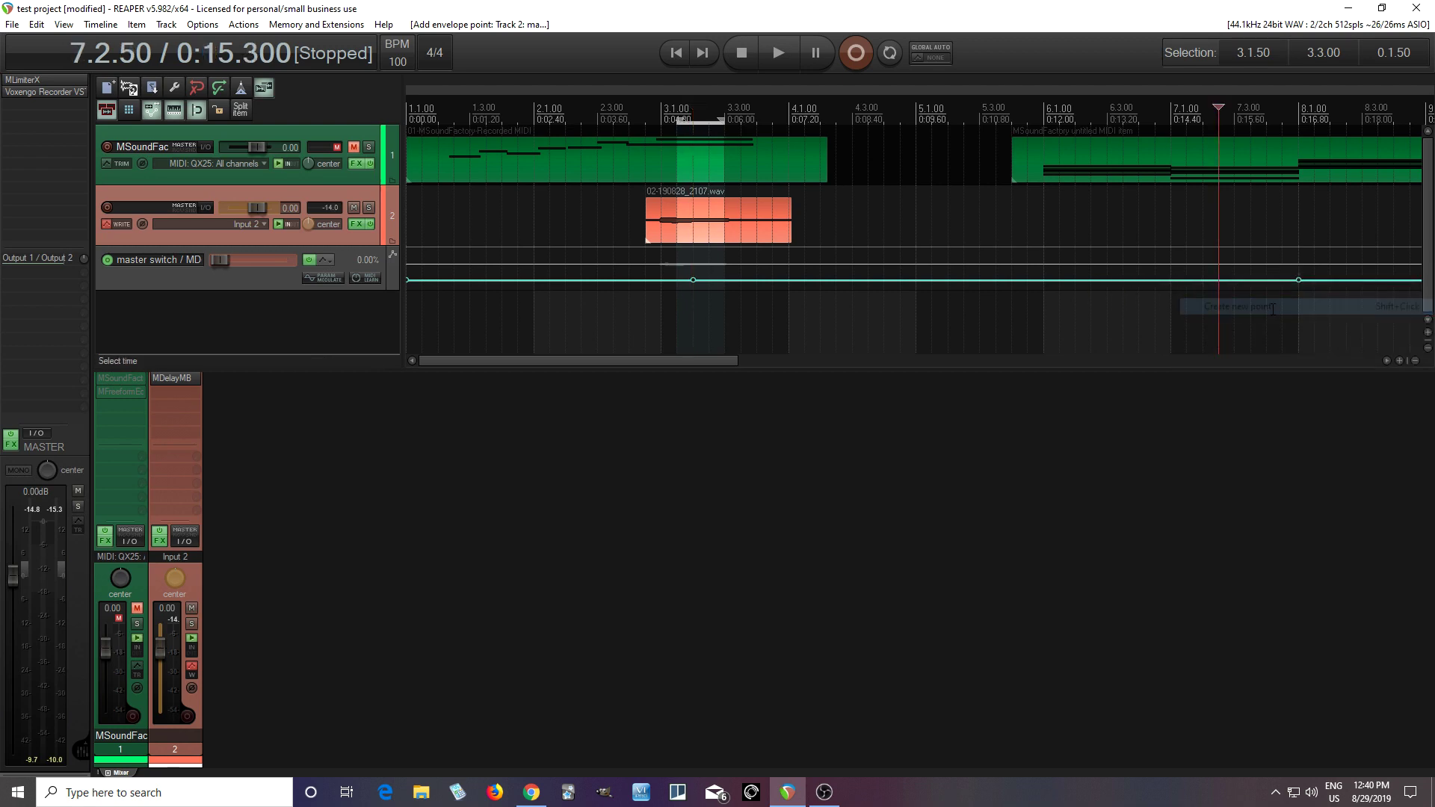
pyautogui.rightClick(668, 282)
pyautogui.click(706, 302)
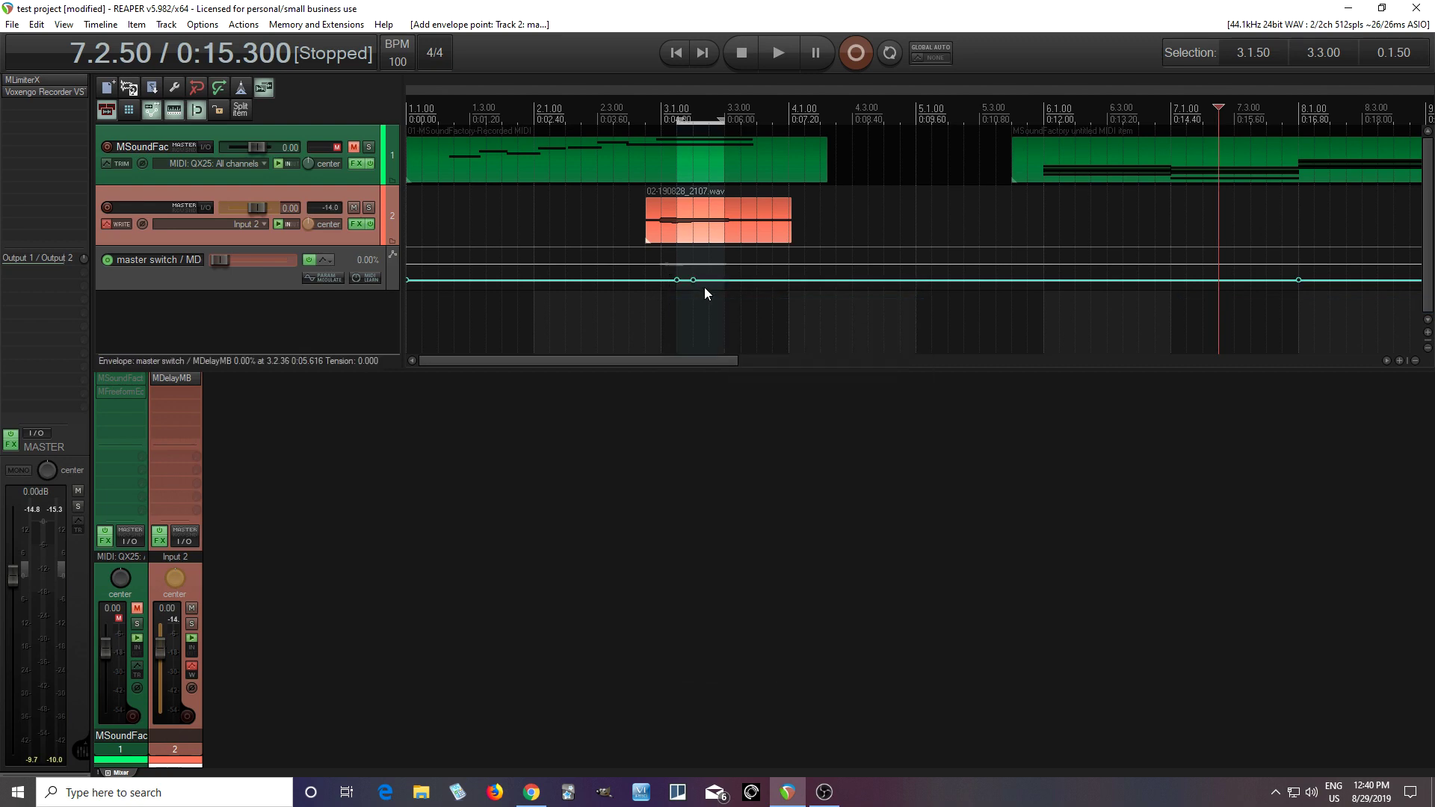
# Shape the master switch envelope so it jumps vertically from 0 to 100% at 3.1.50 and holds 100% through 8.1.00
pyautogui.moveTo(693, 280); pyautogui.dragTo(677, 94)
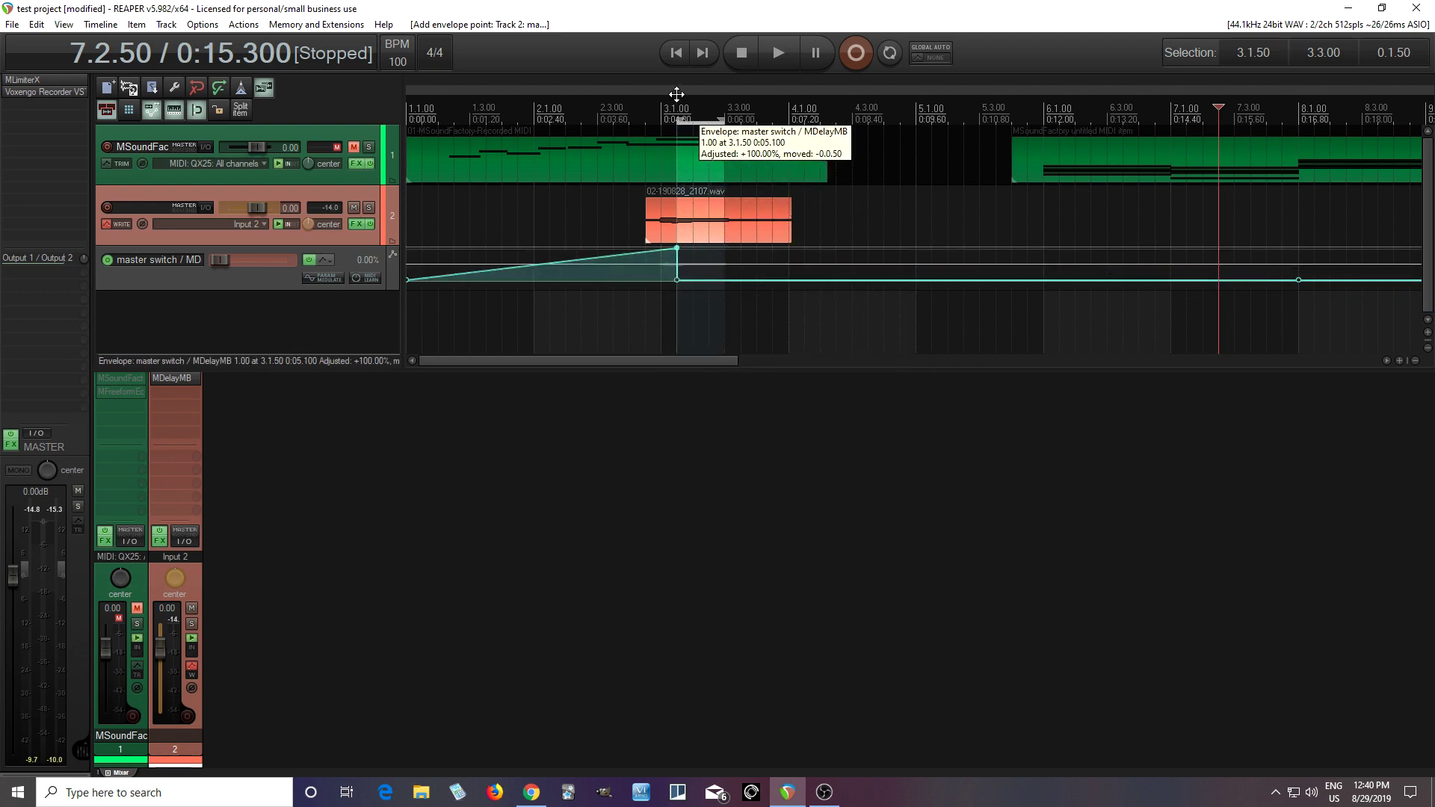
pyautogui.moveTo(1299, 281); pyautogui.dragTo(1294, 103)
pyautogui.moveTo(679, 250); pyautogui.dragTo(653, 330)
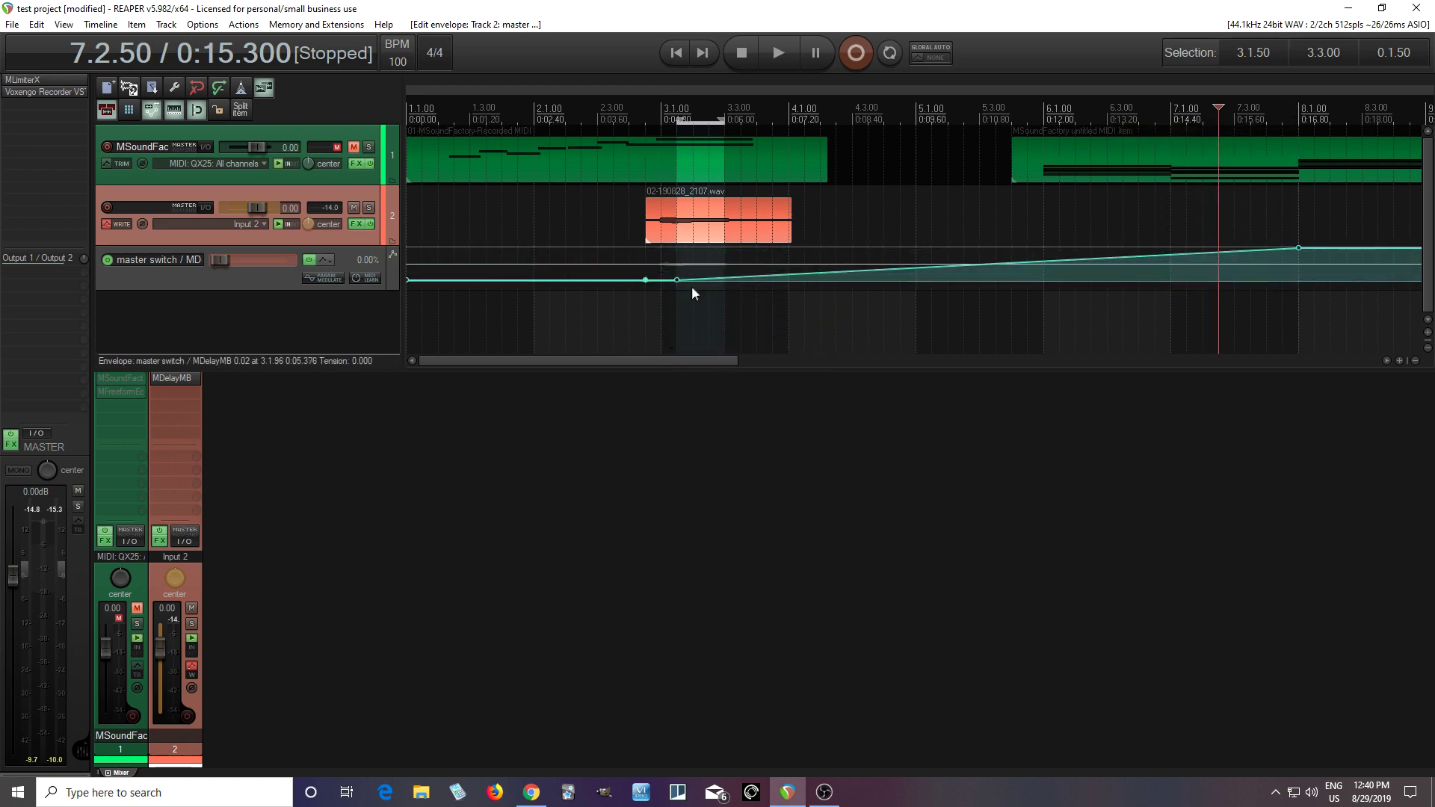
pyautogui.moveTo(677, 280); pyautogui.dragTo(676, 119)
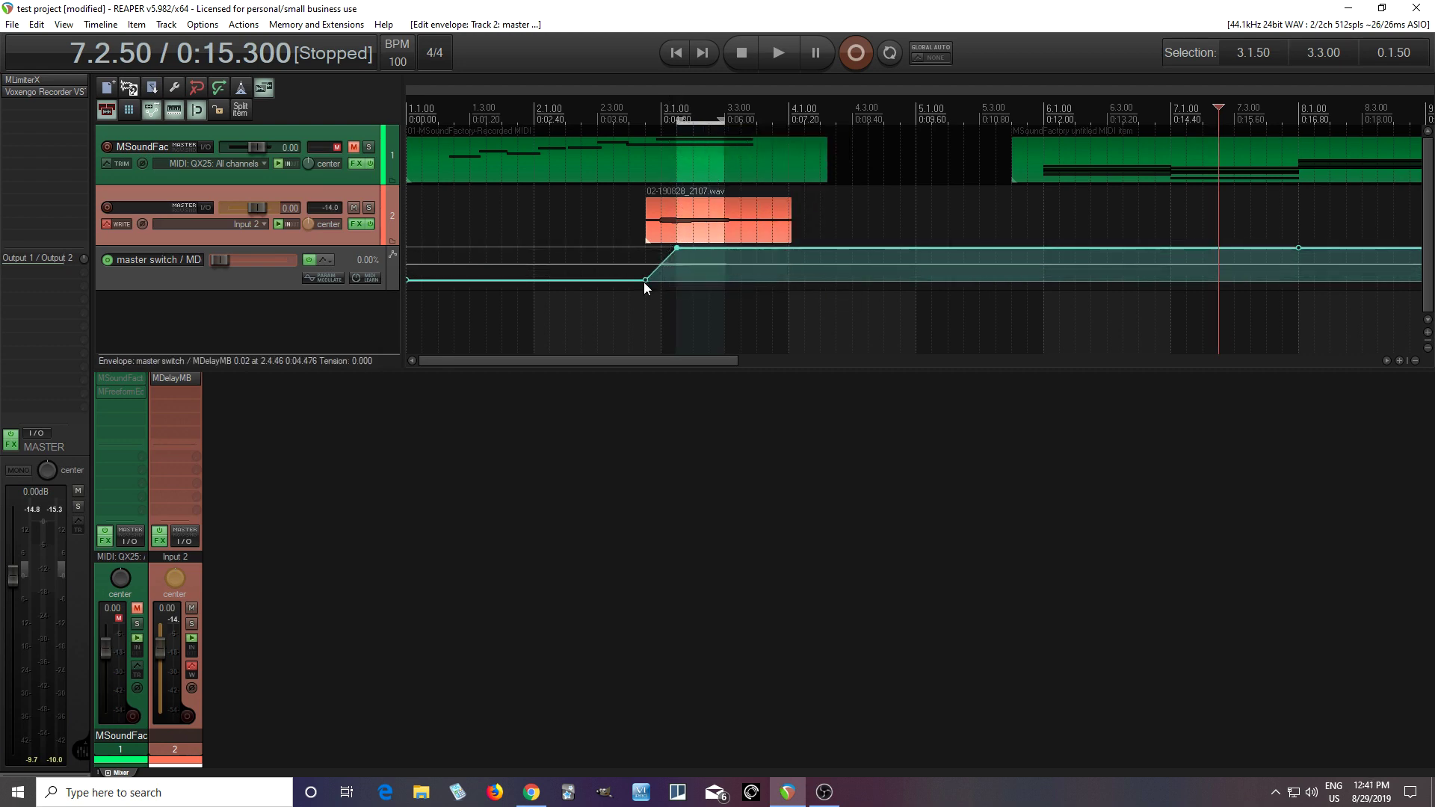
pyautogui.moveTo(644, 281); pyautogui.dragTo(685, 288)
# Open MDelayMB, switch track 2's automation mode to Read and close the plugin window
pyautogui.click(176, 385)
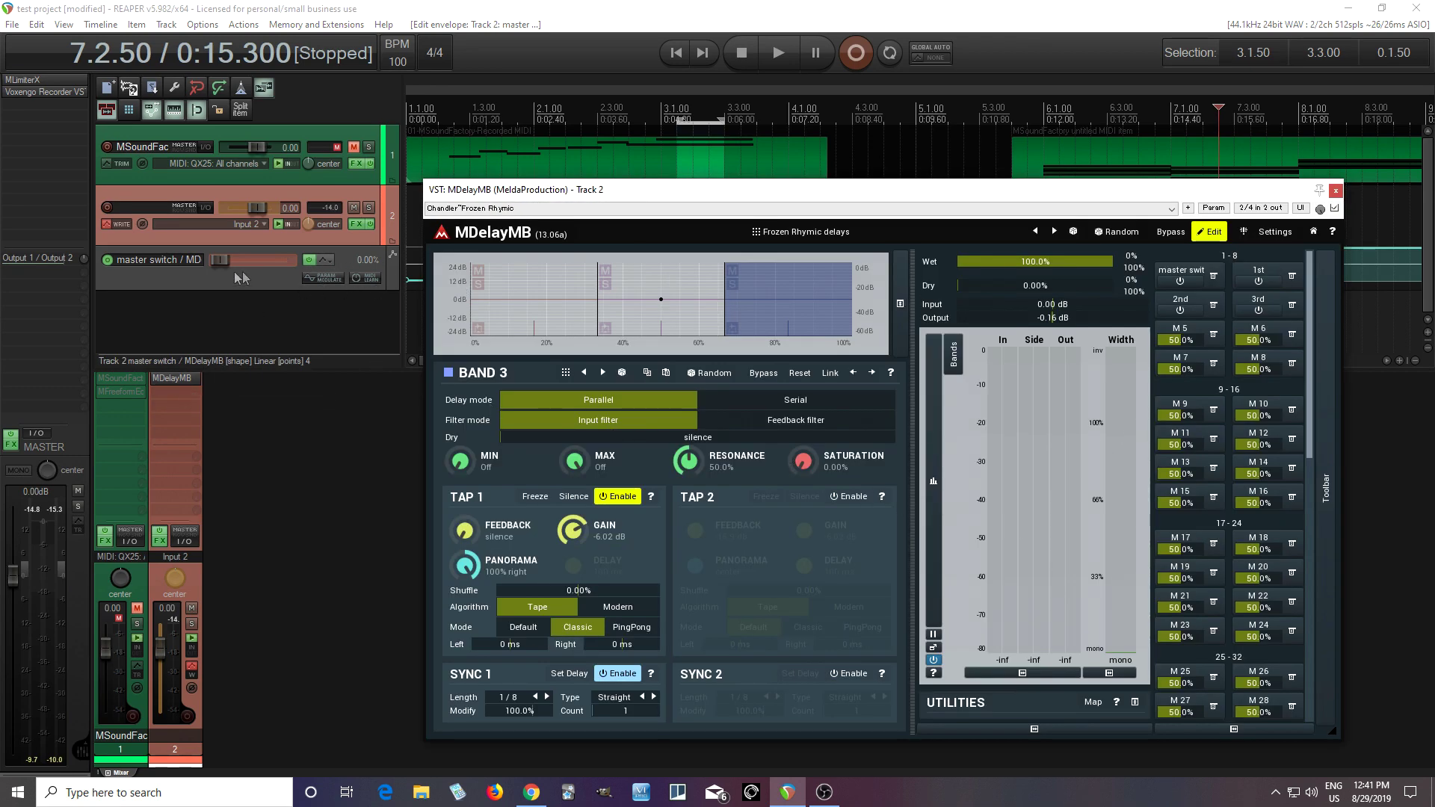
pyautogui.click(109, 225)
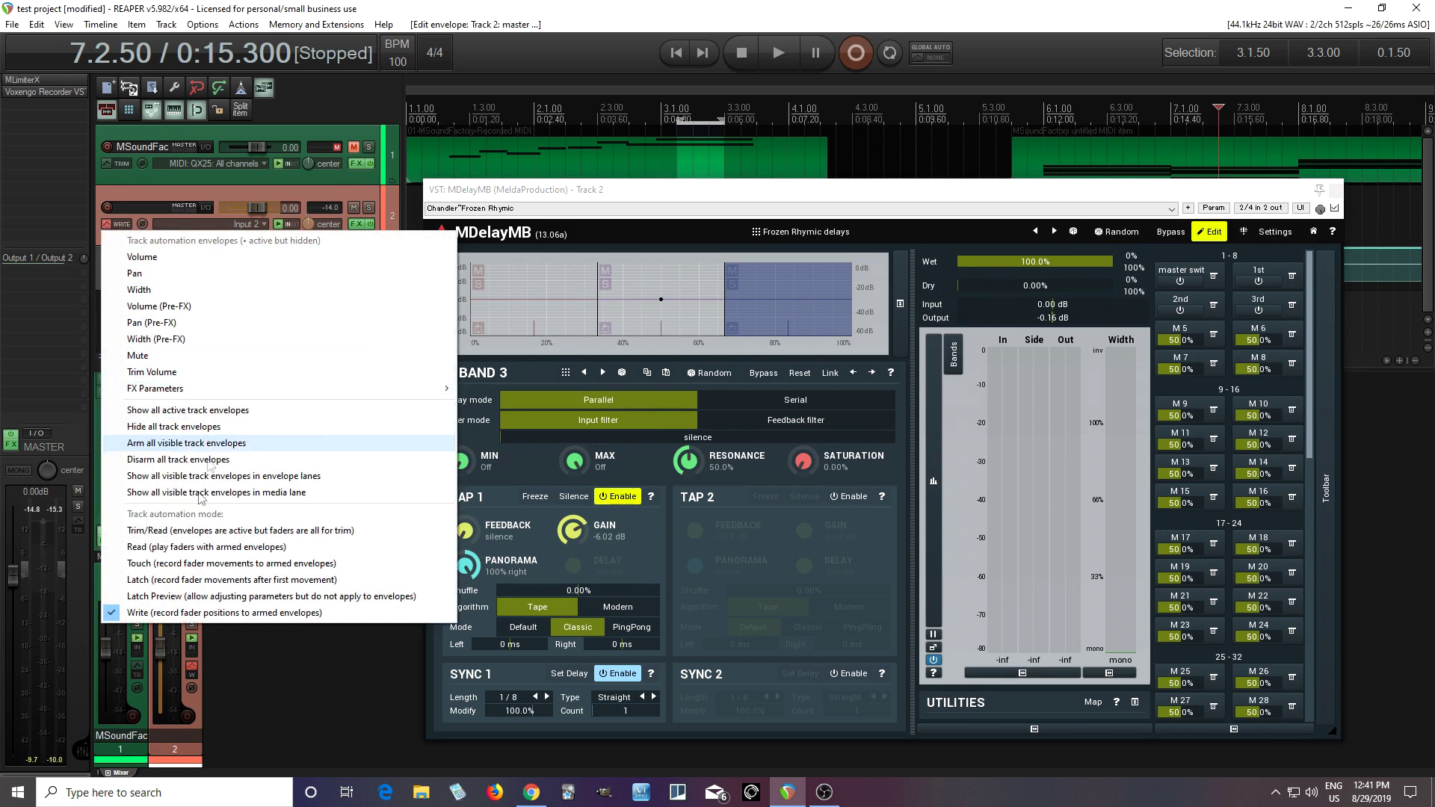
pyautogui.click(184, 546)
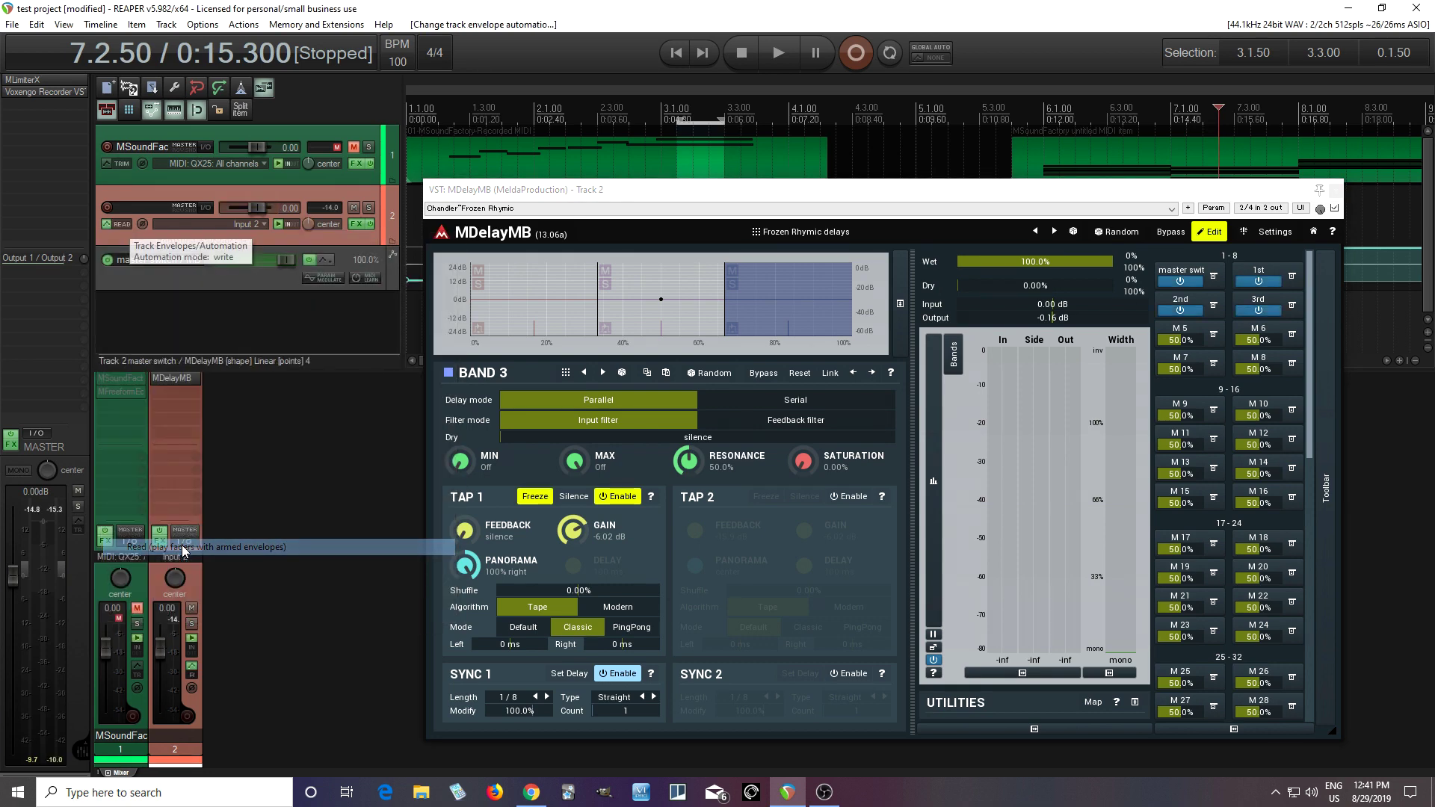
pyautogui.click(1336, 194)
# Place the edit cursor at 2.4.00, reopen MDelayMB below the tracks, and play through the automated freeze before stopping
pyautogui.click(603, 307)
pyautogui.click(629, 313)
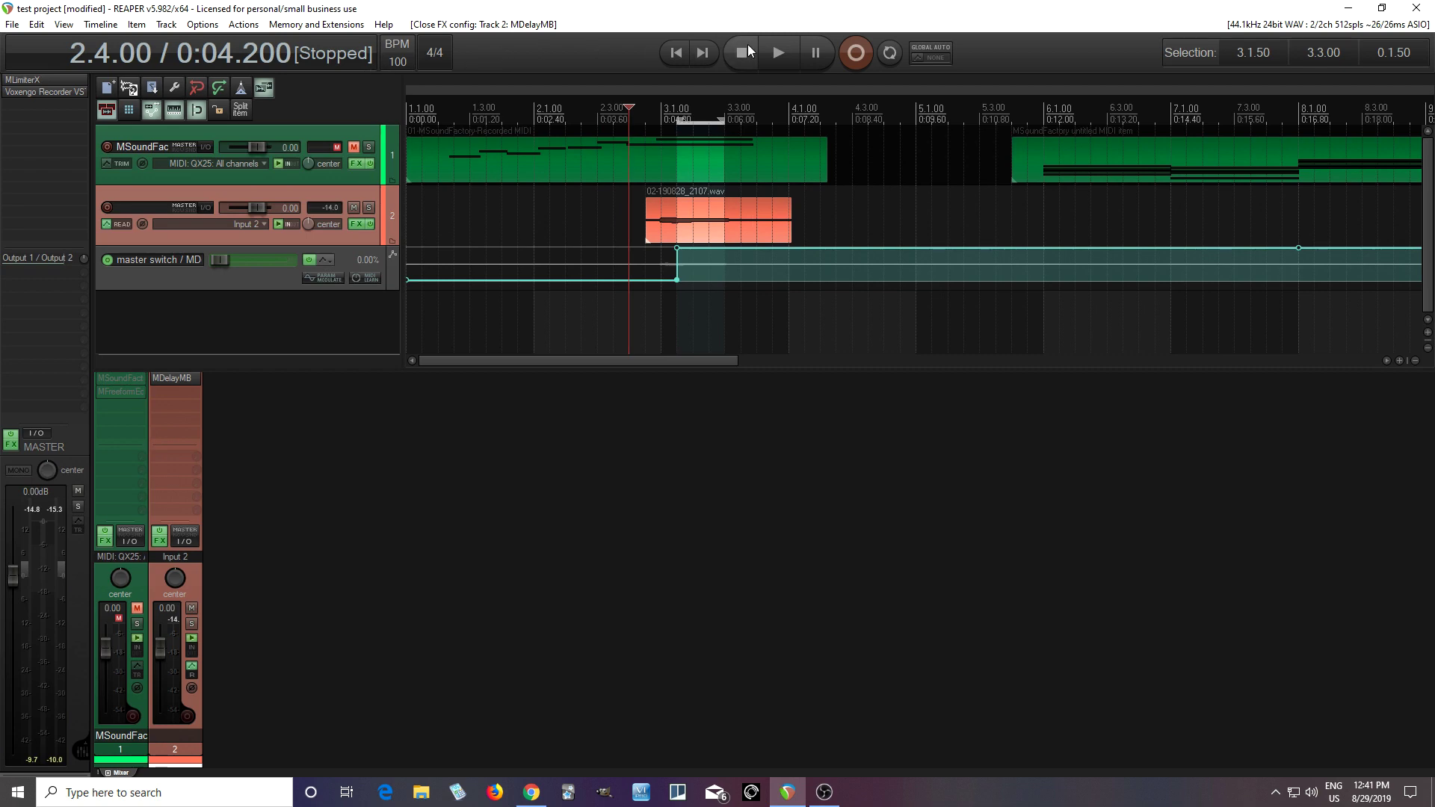
pyautogui.click(173, 381)
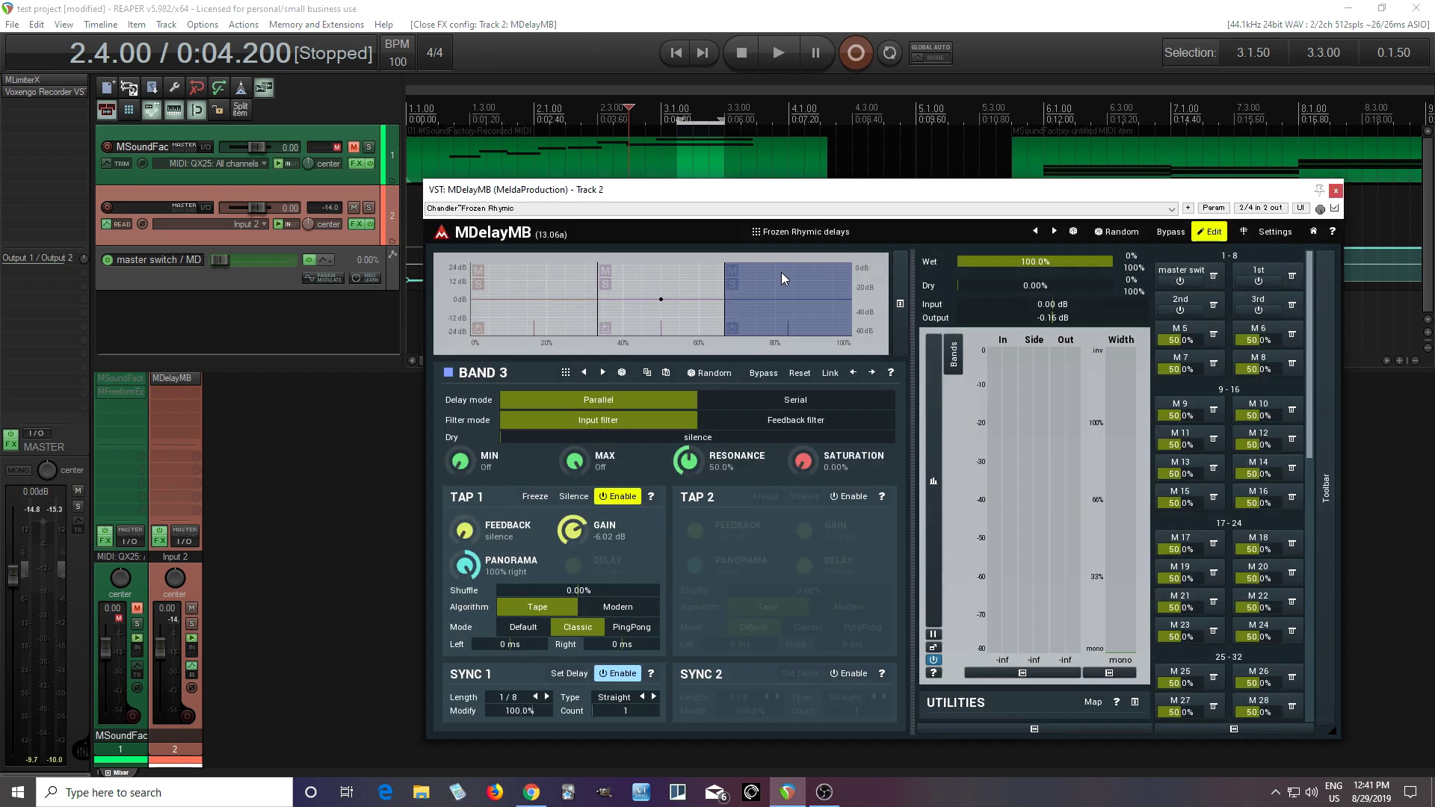
pyautogui.moveTo(778, 196); pyautogui.dragTo(777, 268)
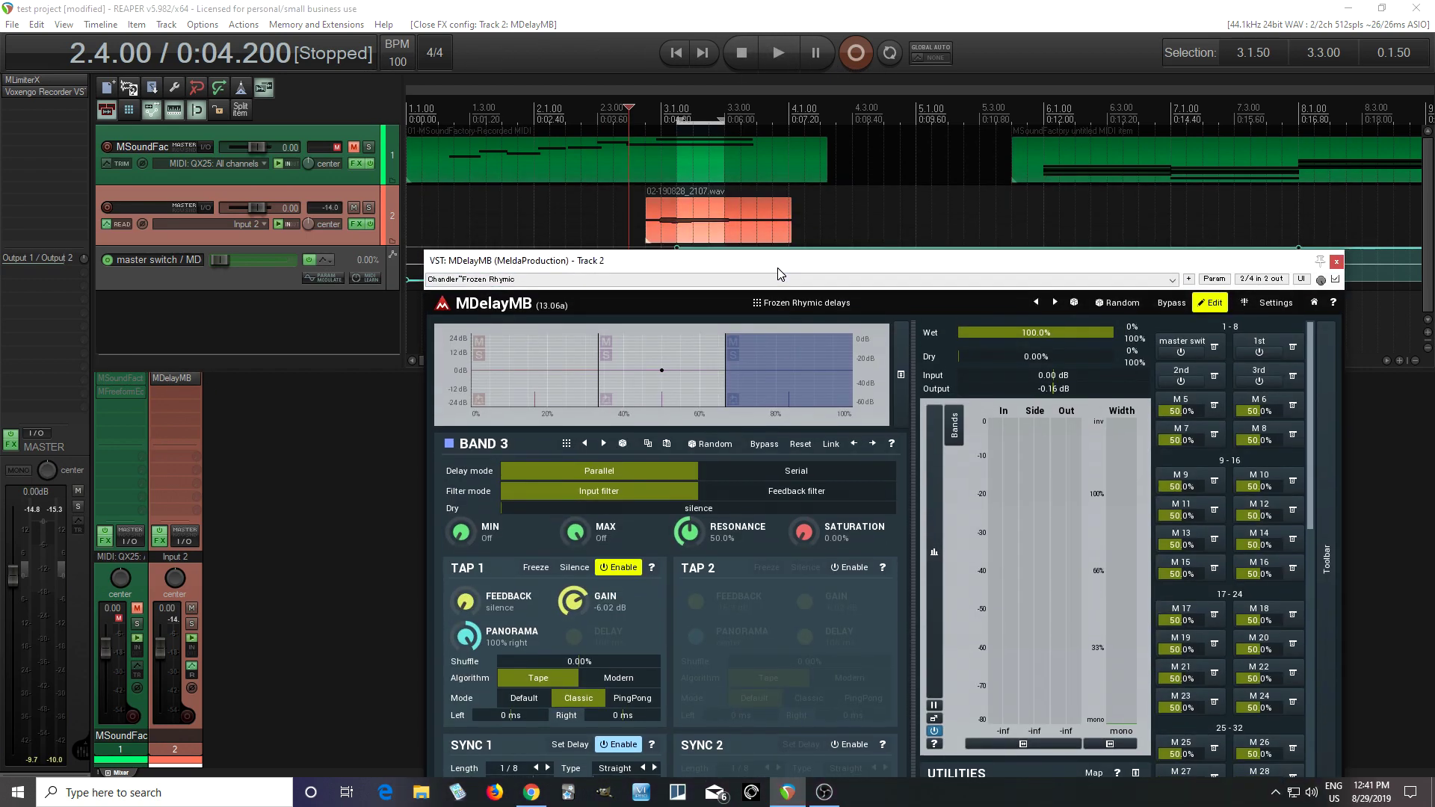
pyautogui.click(774, 60)
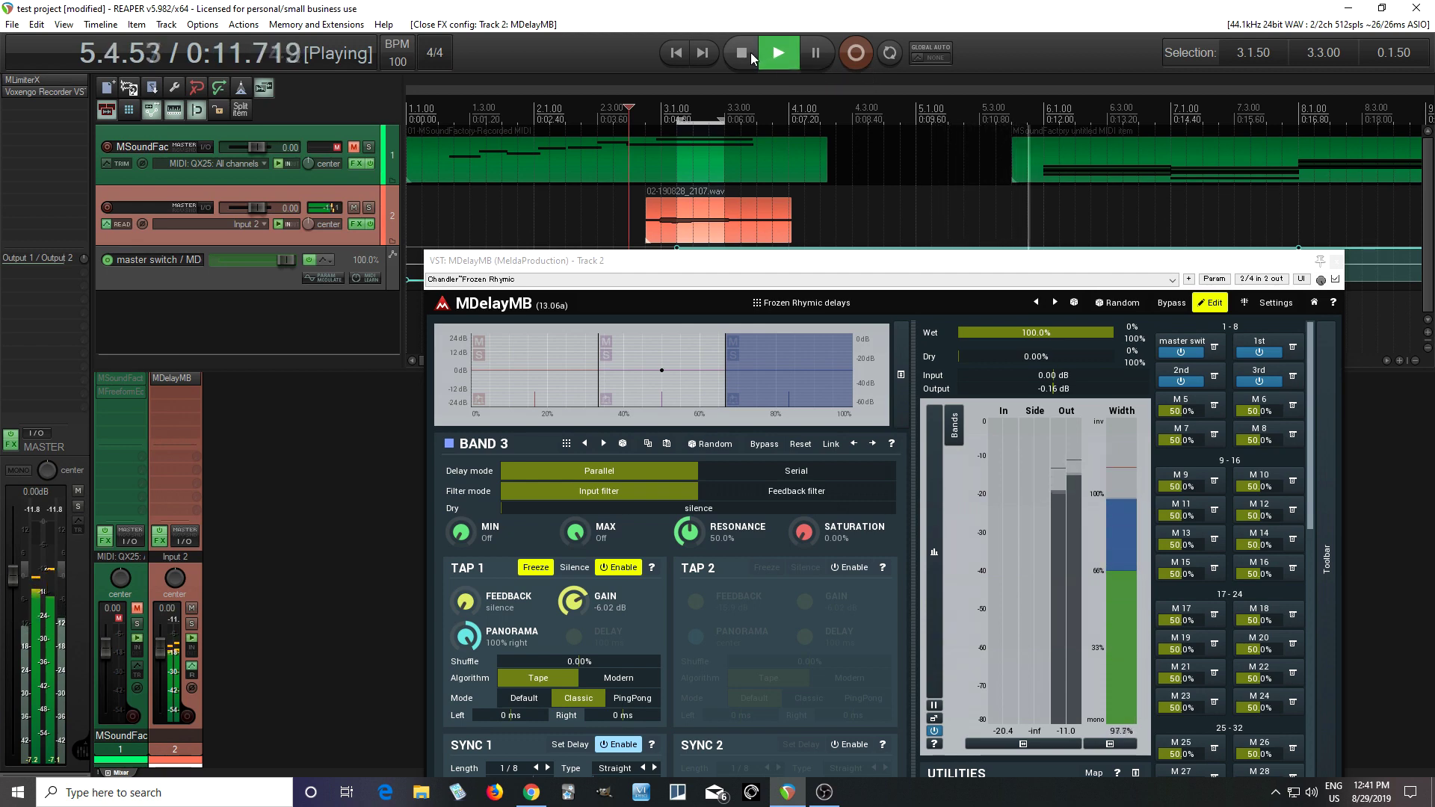
pyautogui.click(744, 54)
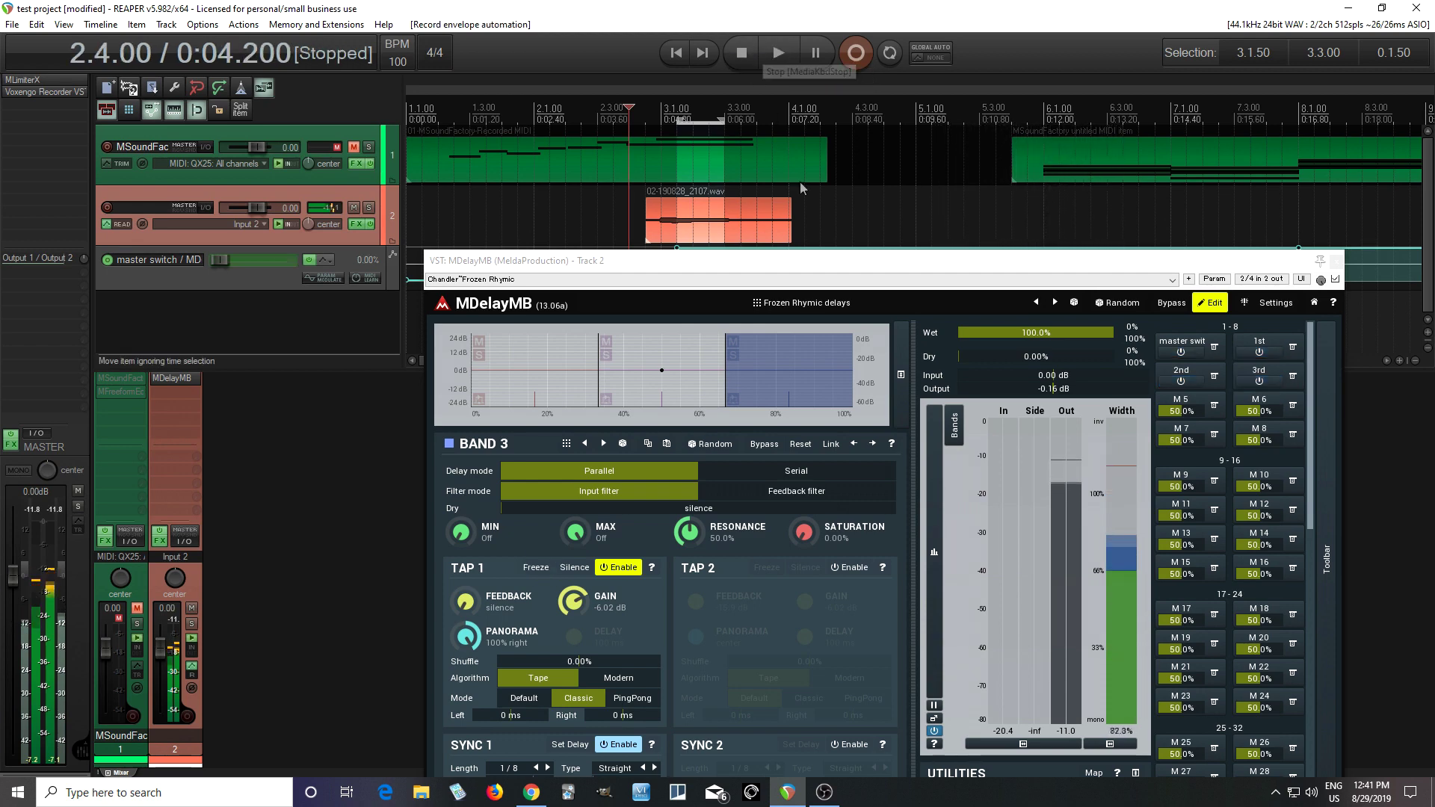
# Move the plugin window clear of the envelope lane and shift the master switch's vertical jump to about 3.2.50
pyautogui.moveTo(839, 264); pyautogui.dragTo(822, 336)
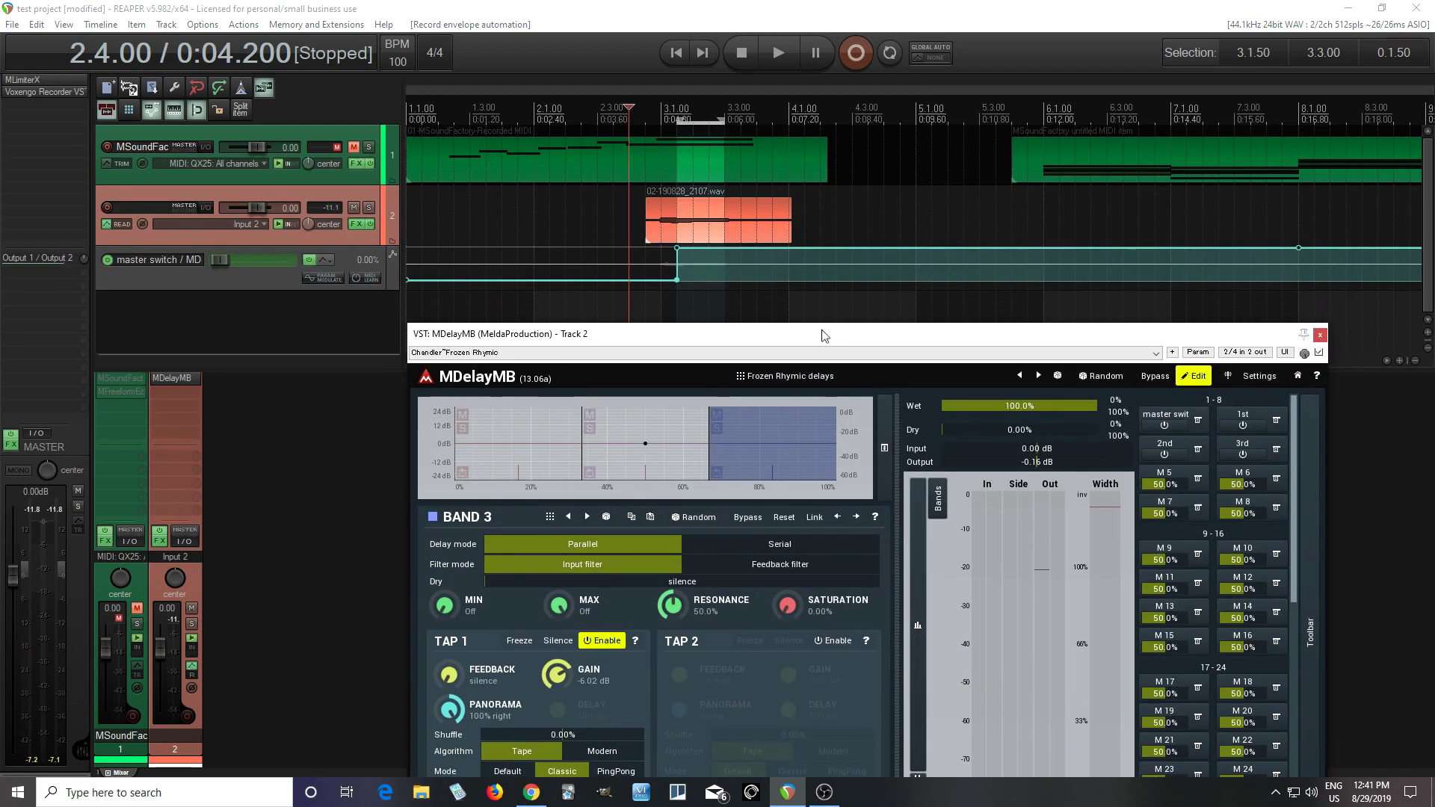
pyautogui.moveTo(676, 251); pyautogui.dragTo(708, 280)
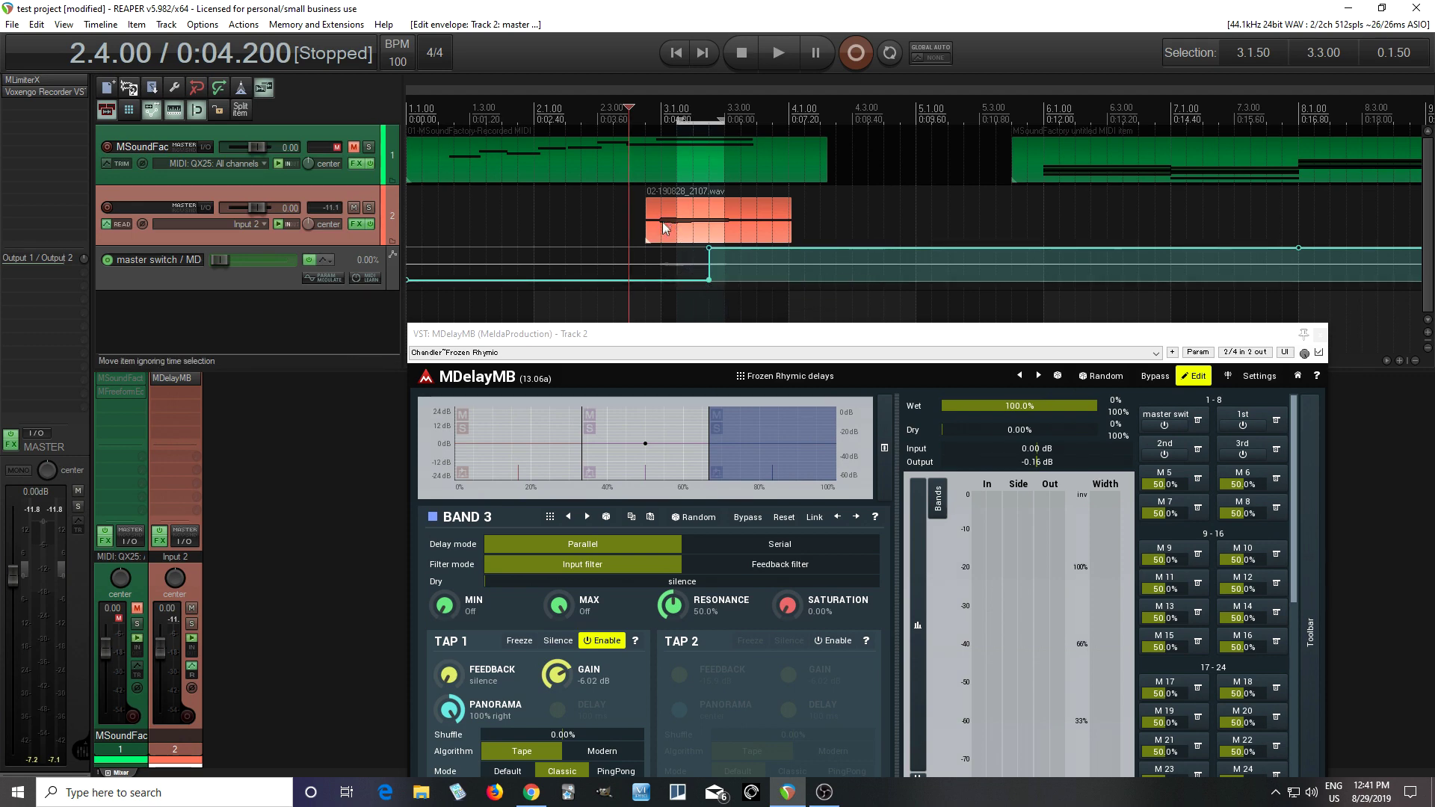
# Play through the automated freeze from 2.4.00, briefly soloing and muting band 1 to compare the layers, and stop playback
pyautogui.click(769, 61)
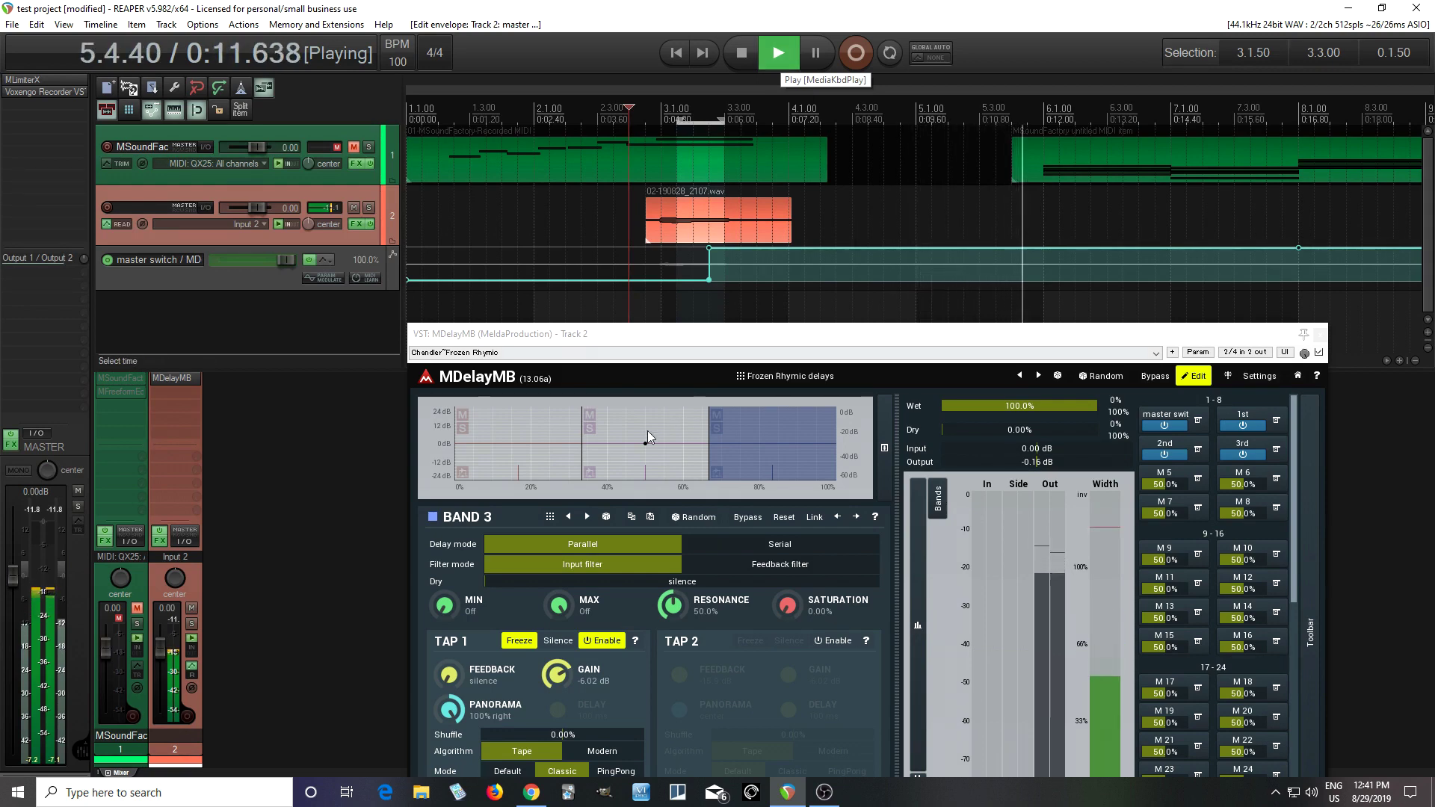
pyautogui.click(462, 428)
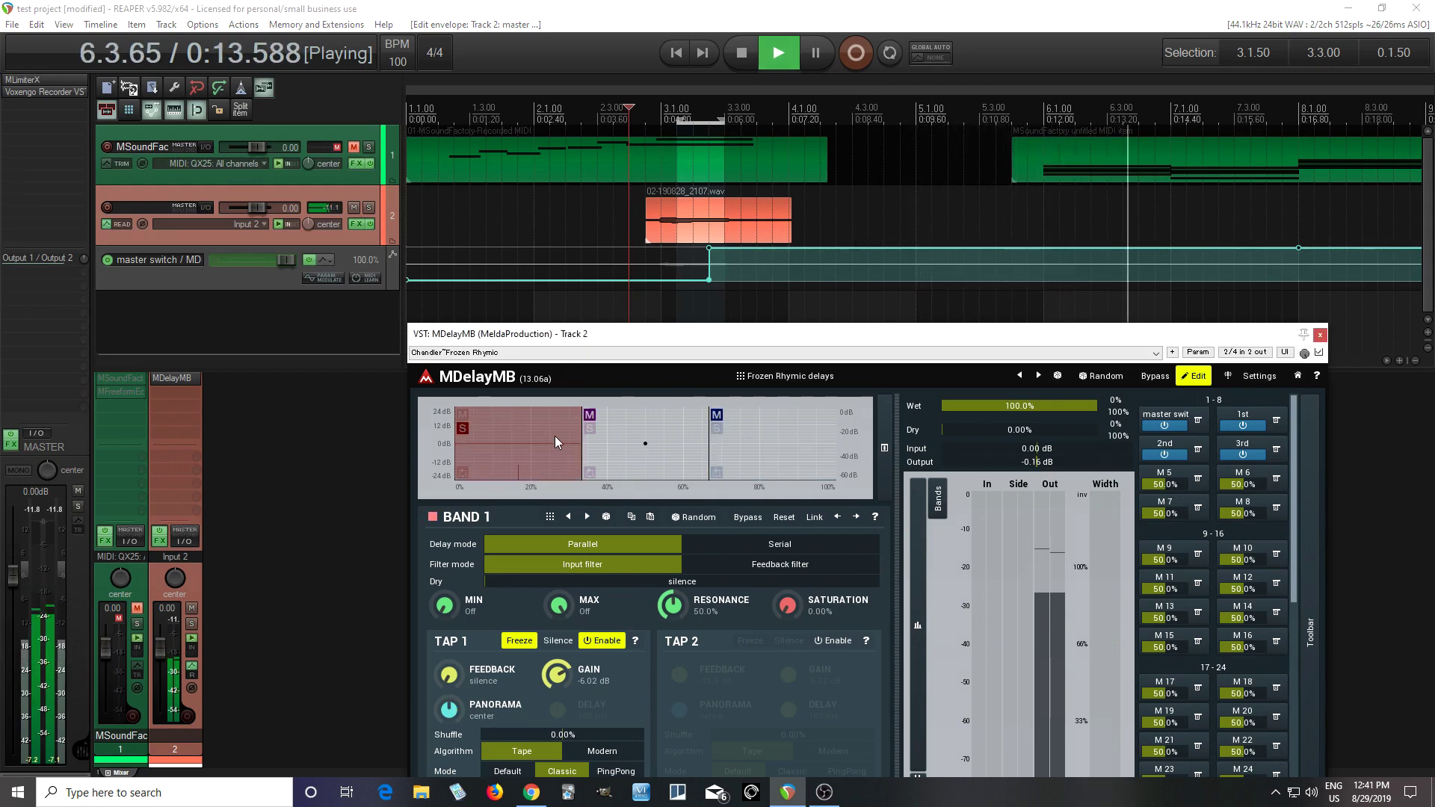
pyautogui.click(462, 429)
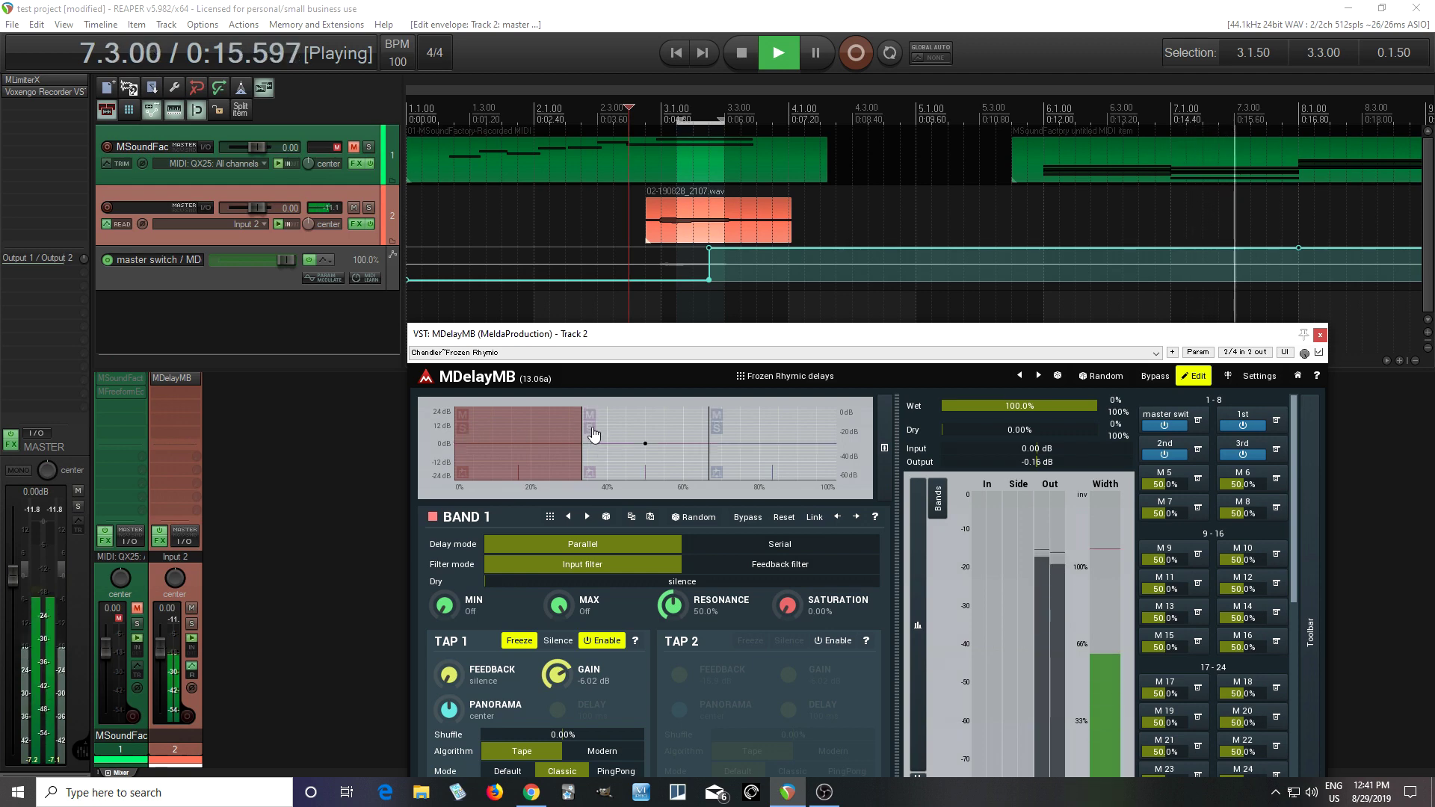
pyautogui.click(463, 414)
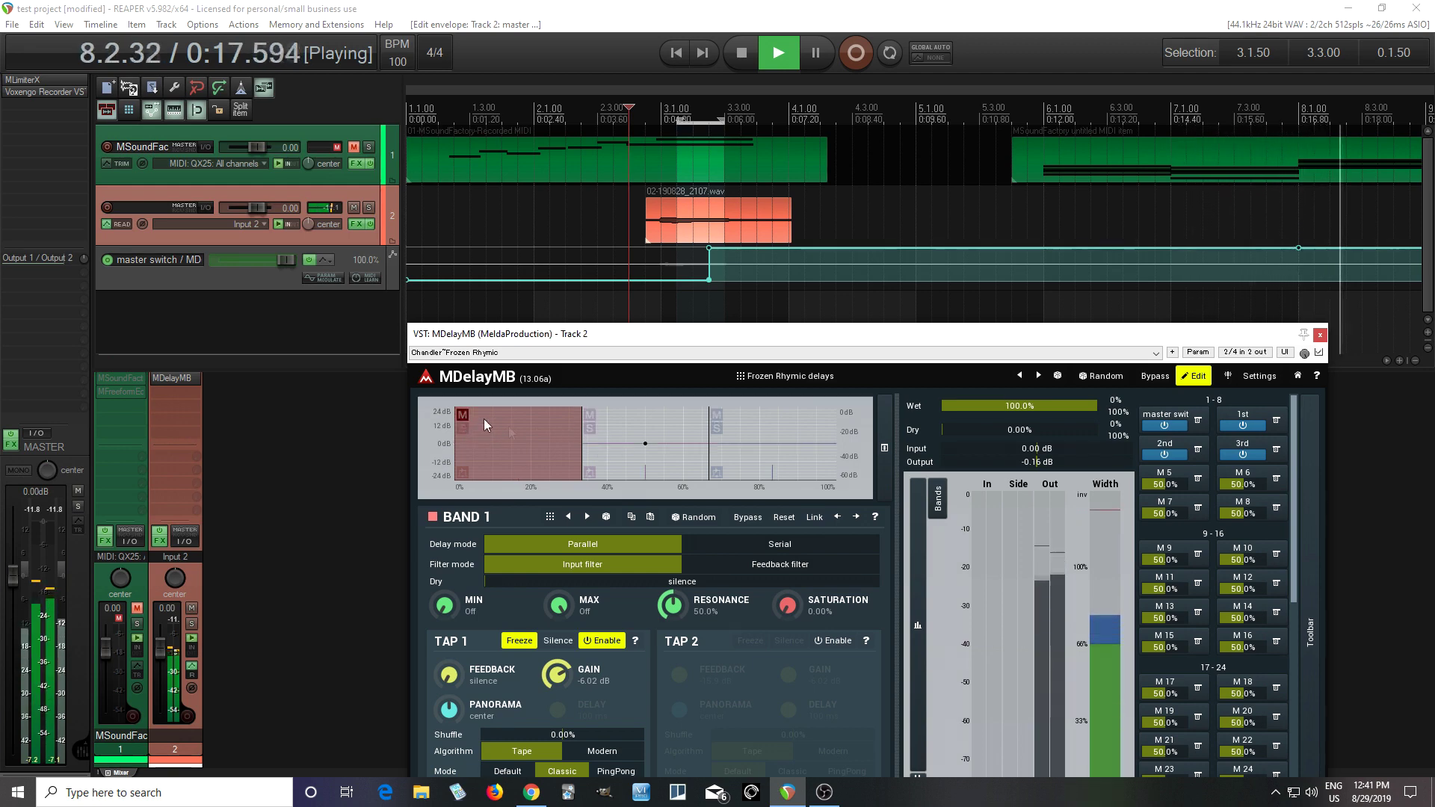
pyautogui.moveTo(671, 342); pyautogui.dragTo(643, 212)
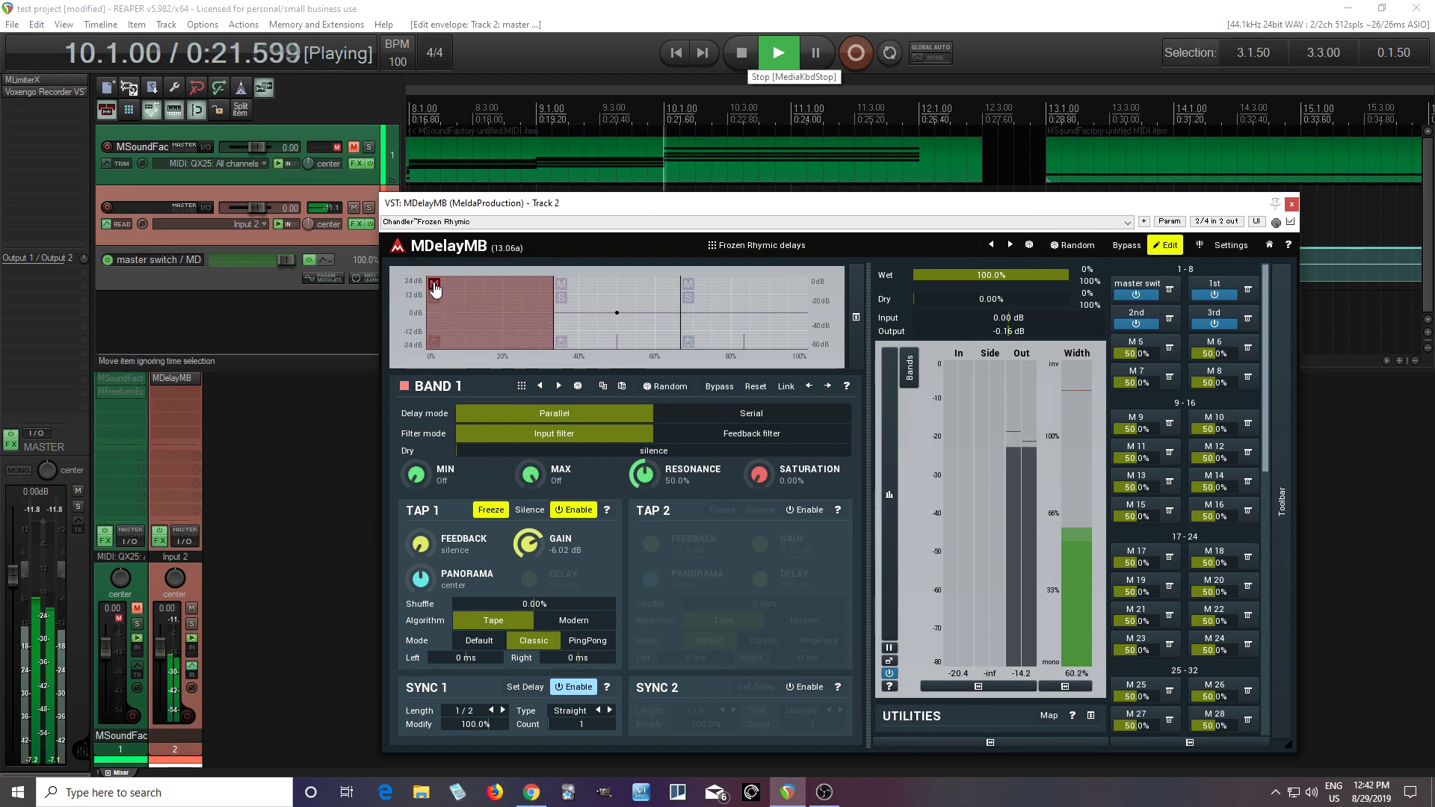
pyautogui.press('space')
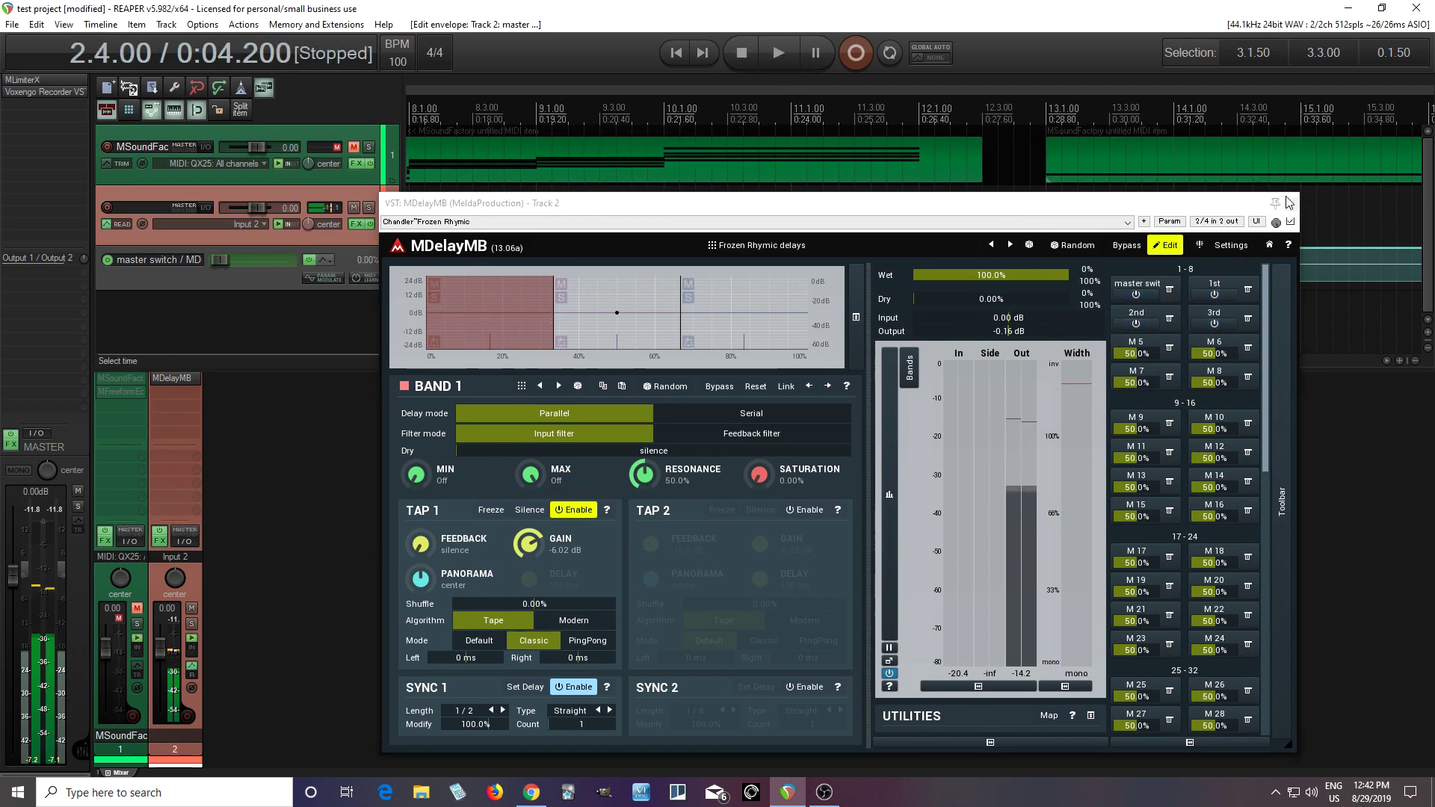
# Move the plugin window clear of the envelope lane and shift the master switch's vertical jump to 3.1.50
pyautogui.moveTo(820, 213); pyautogui.dragTo(823, 406)
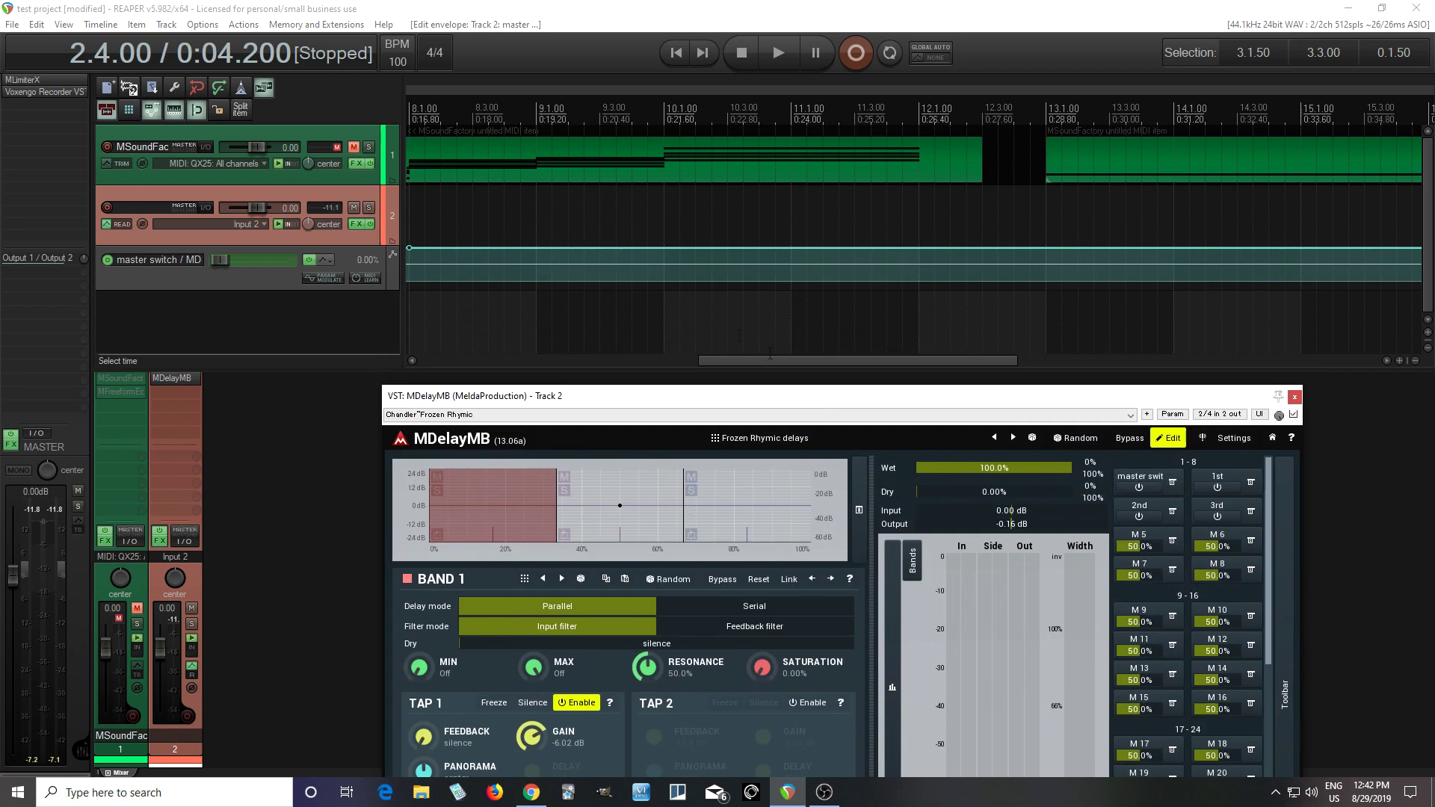
pyautogui.scroll(-3, 677, 298)
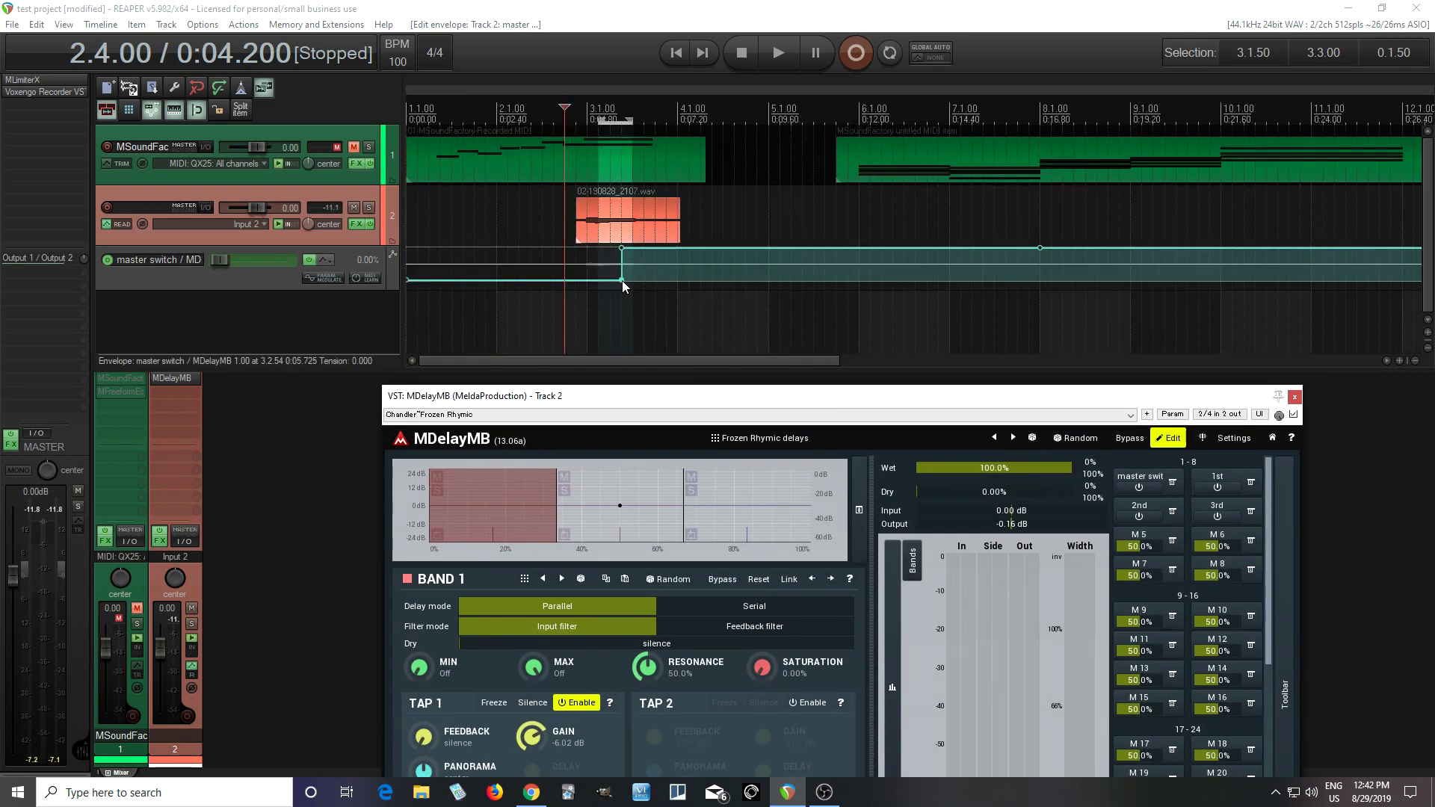
pyautogui.moveTo(622, 280); pyautogui.dragTo(598, 247)
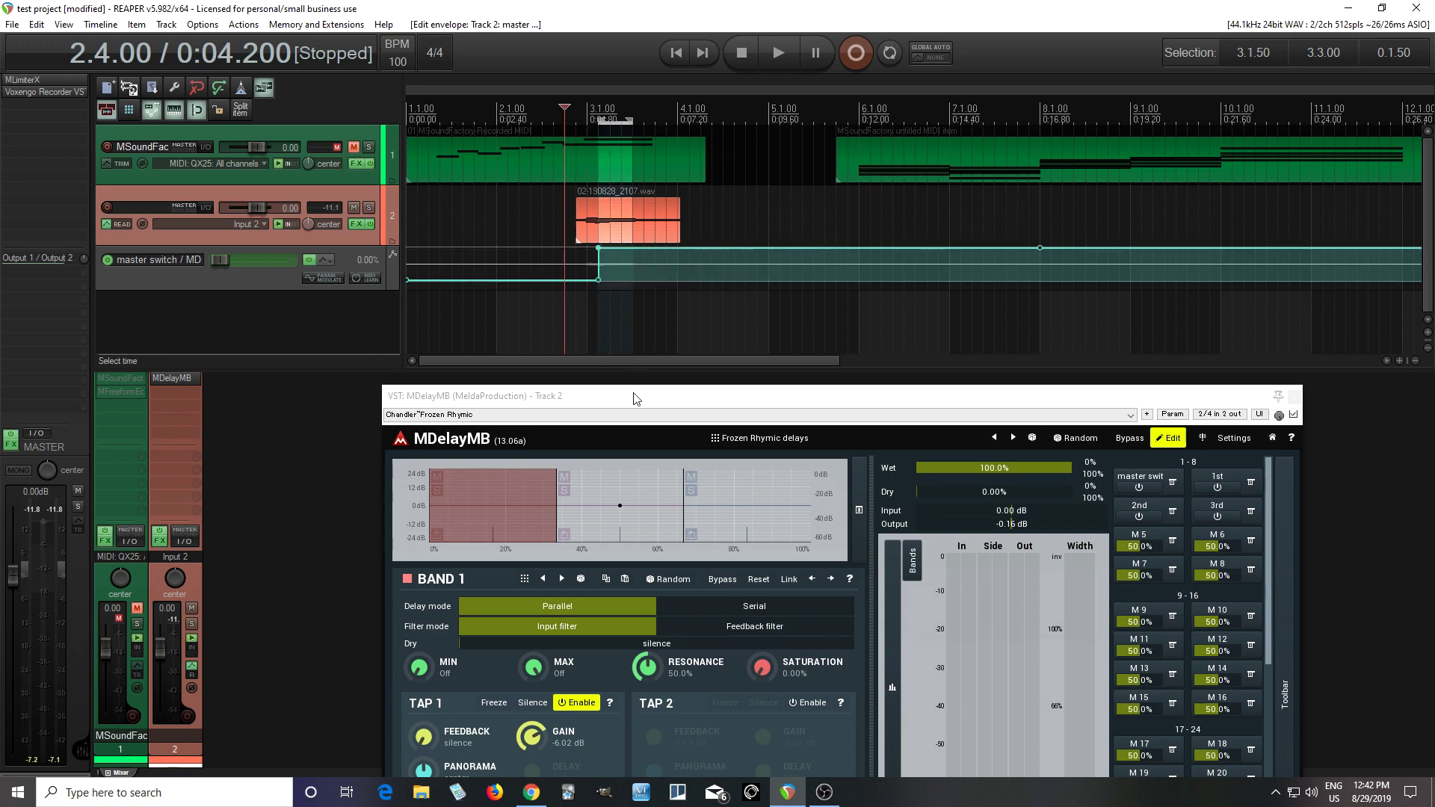
# Set the Sync 1 type to Straight in band 1, Triplets in band 2 and Dotted in band 3
pyautogui.moveTo(633, 398); pyautogui.dragTo(696, 175)
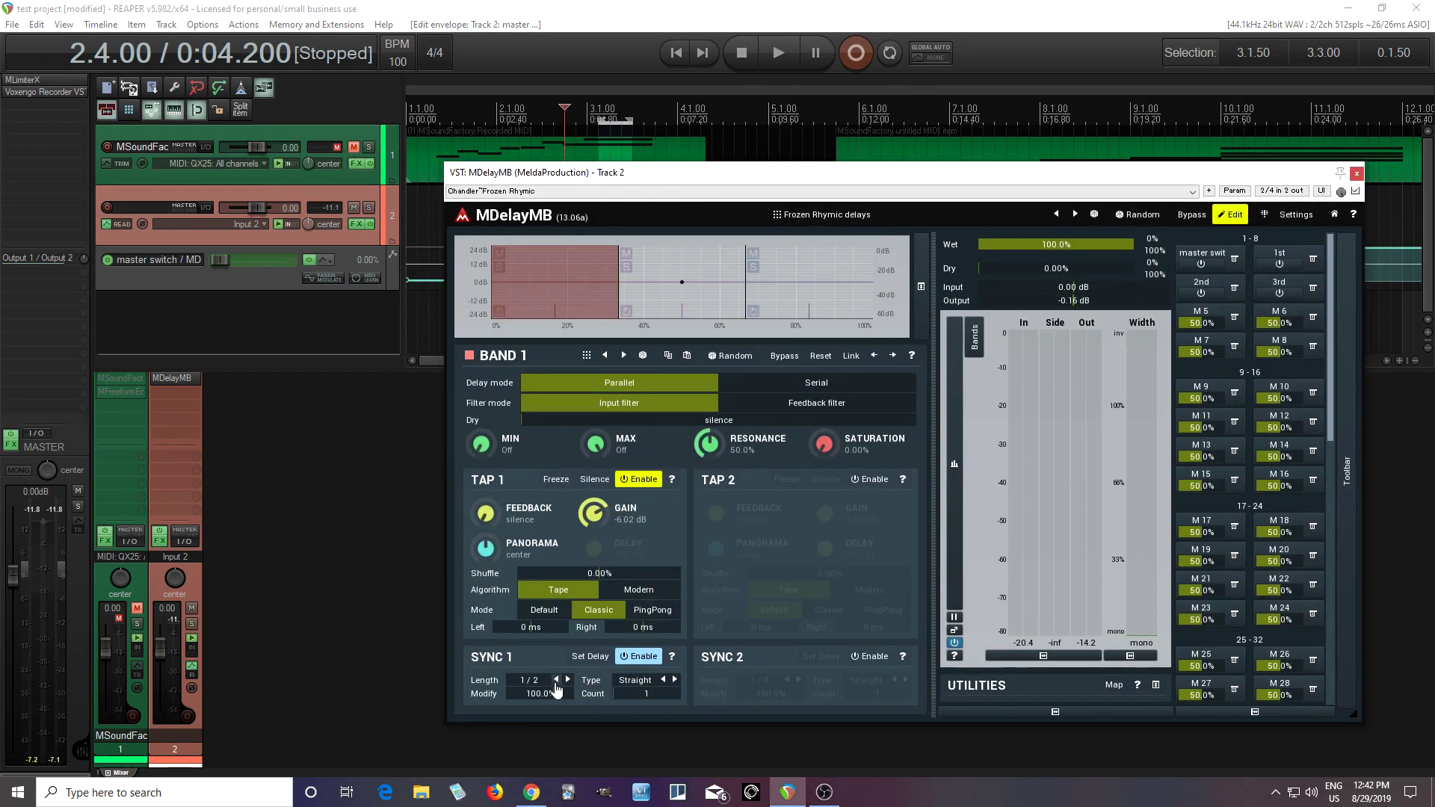
pyautogui.click(626, 682)
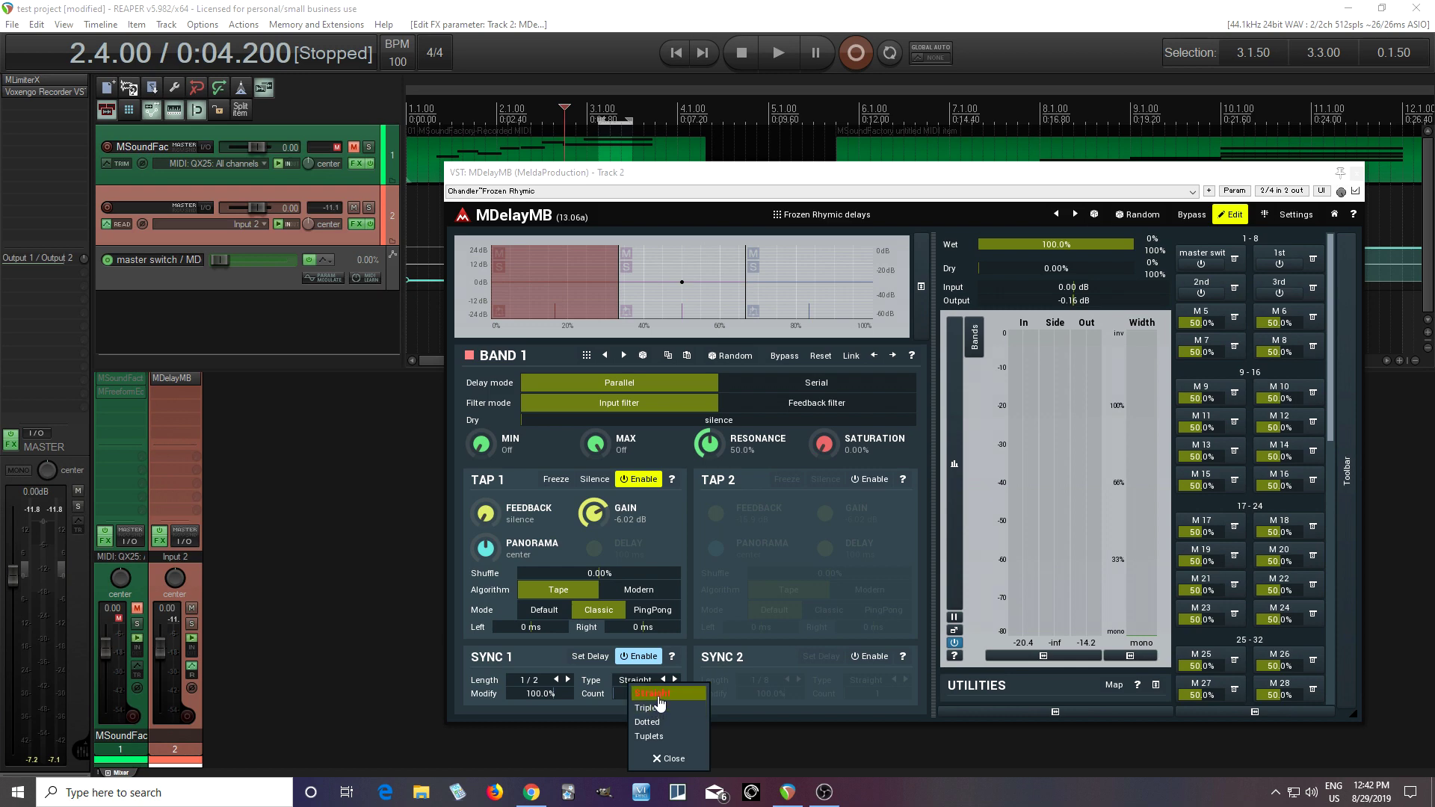
pyautogui.click(658, 694)
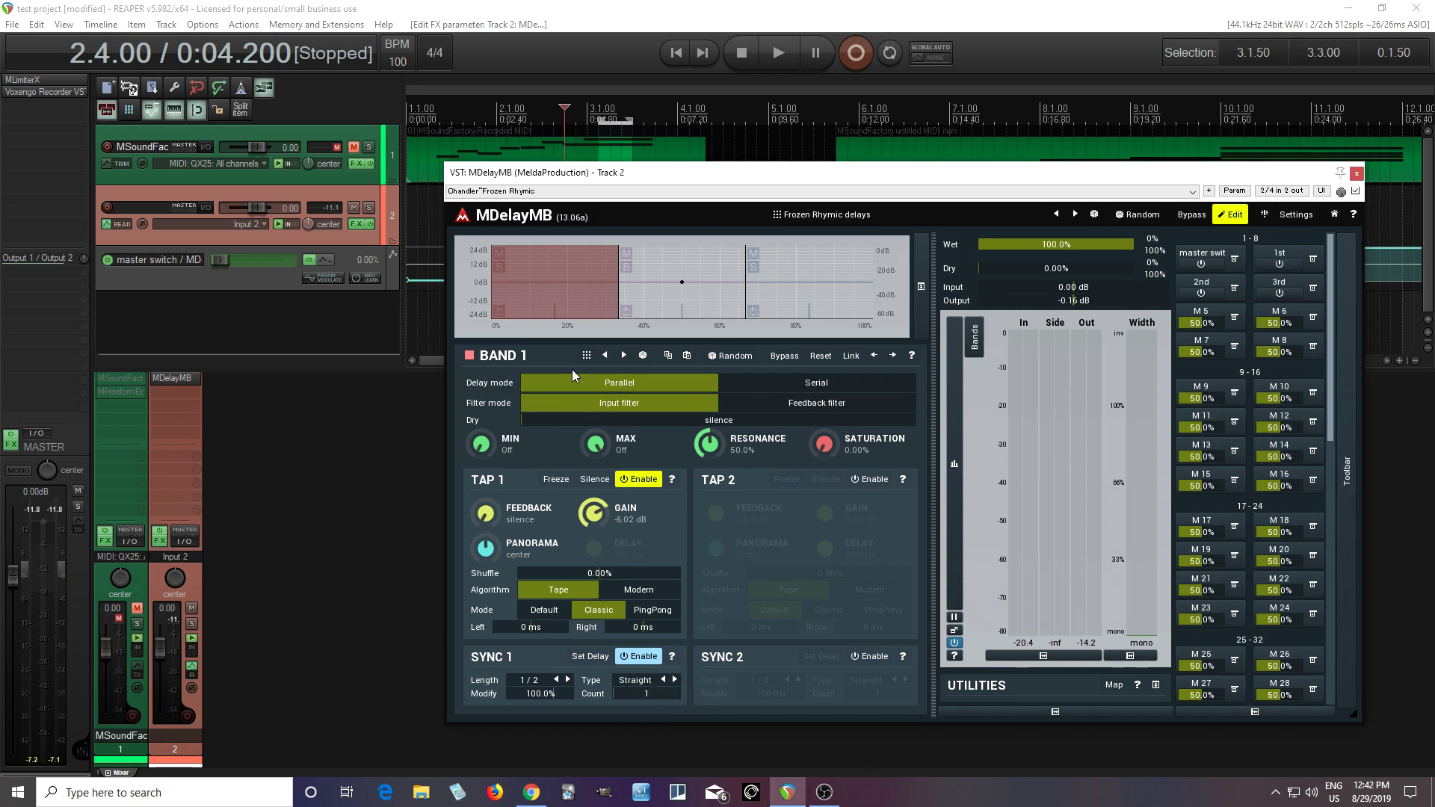
pyautogui.click(648, 291)
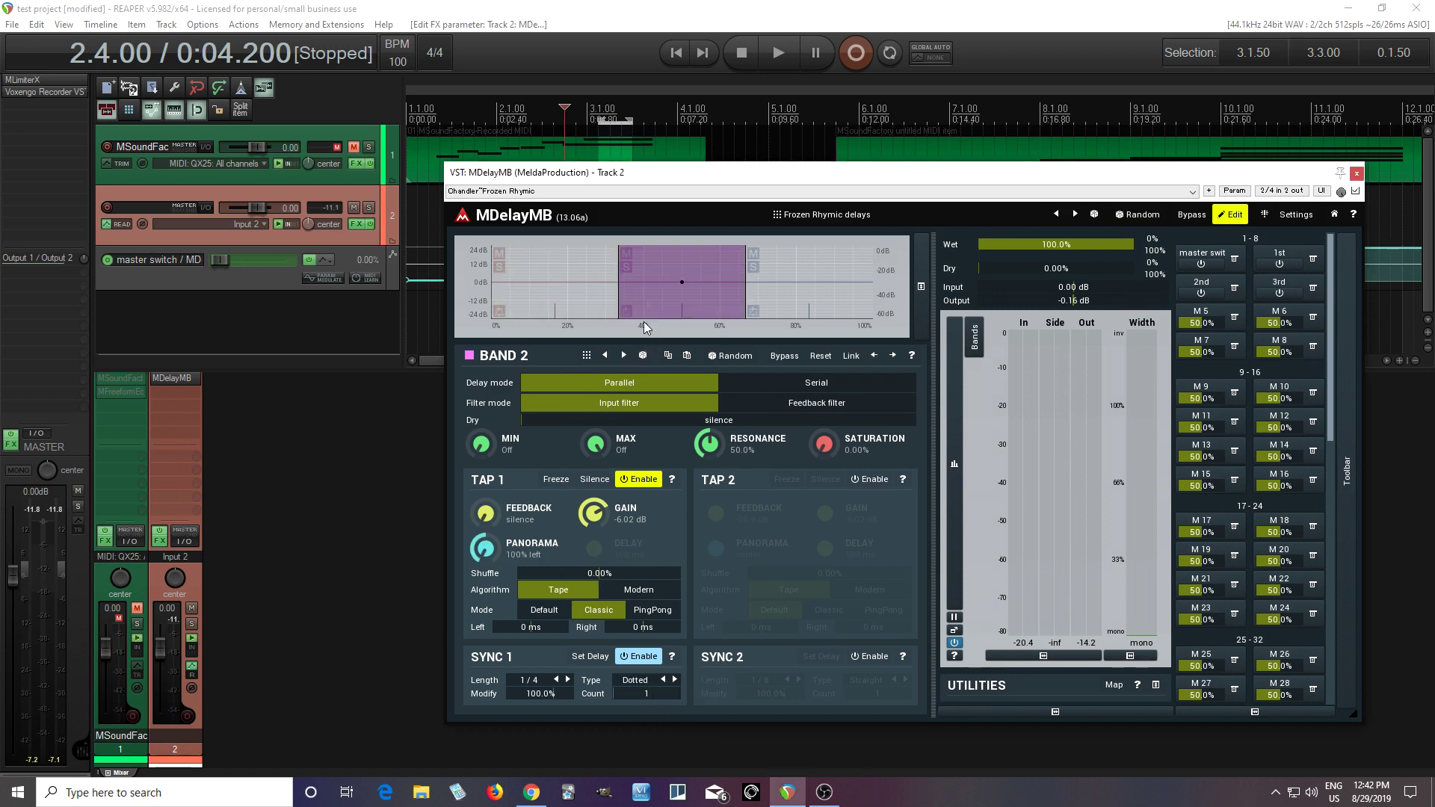
pyautogui.click(655, 685)
pyautogui.click(692, 710)
pyautogui.click(791, 311)
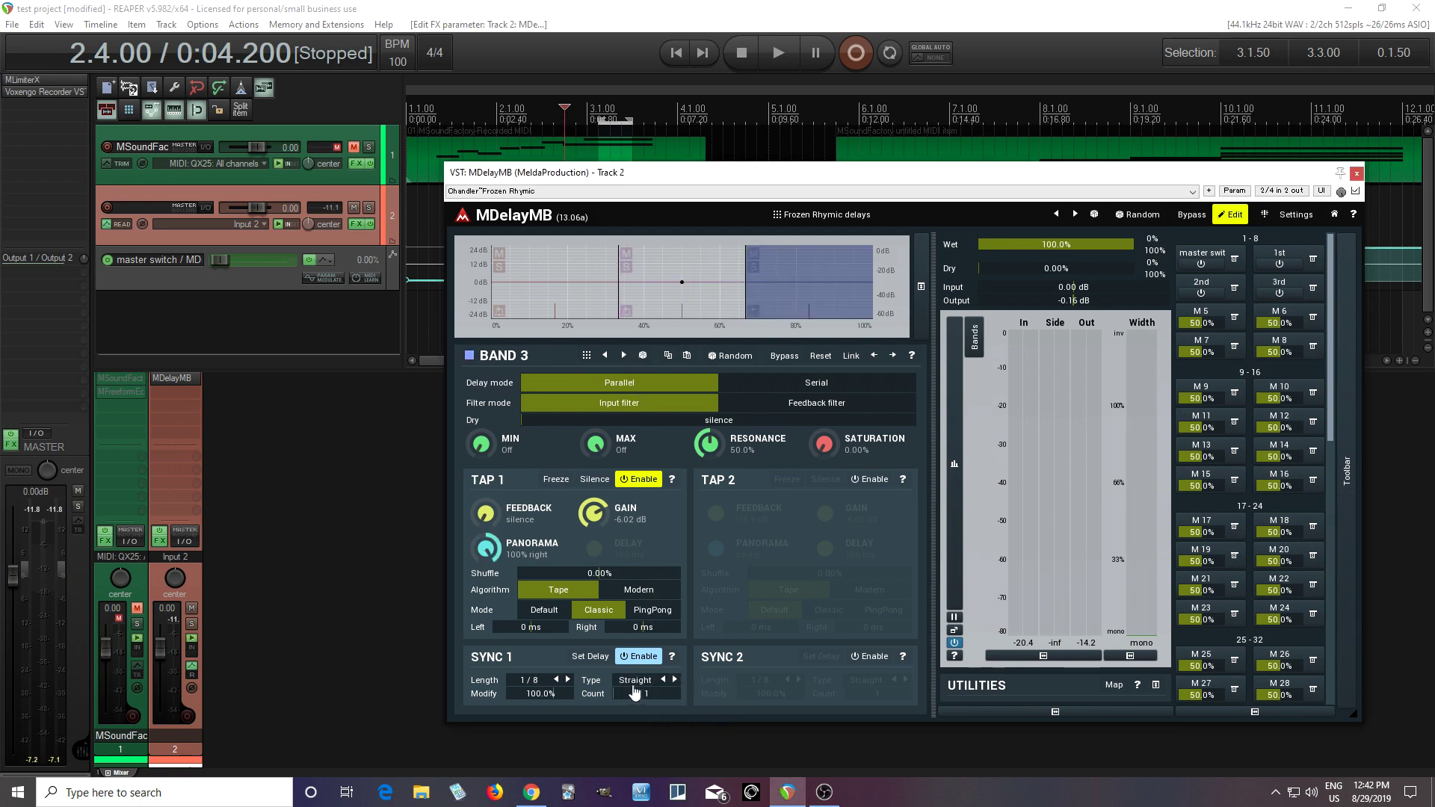
pyautogui.click(636, 684)
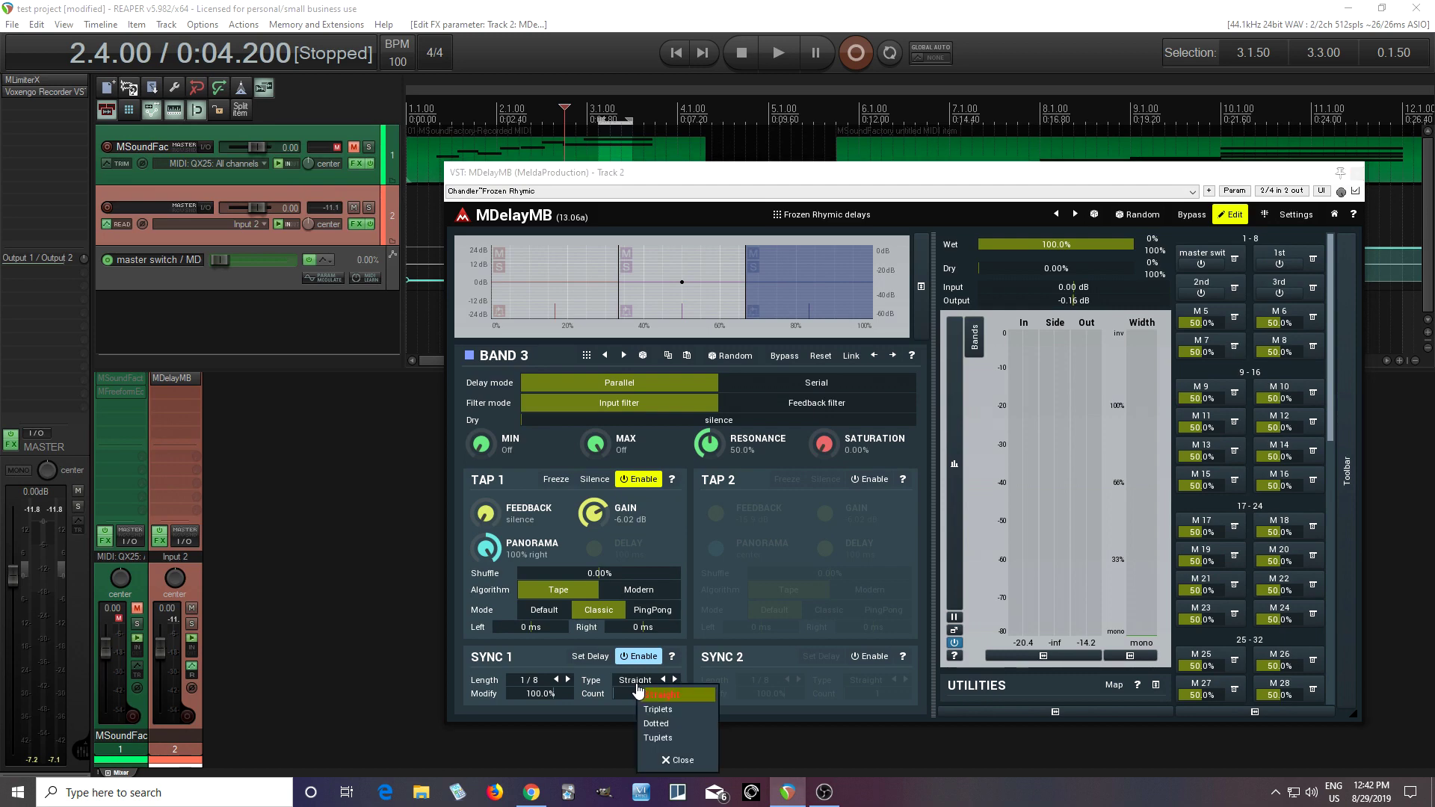
pyautogui.click(689, 724)
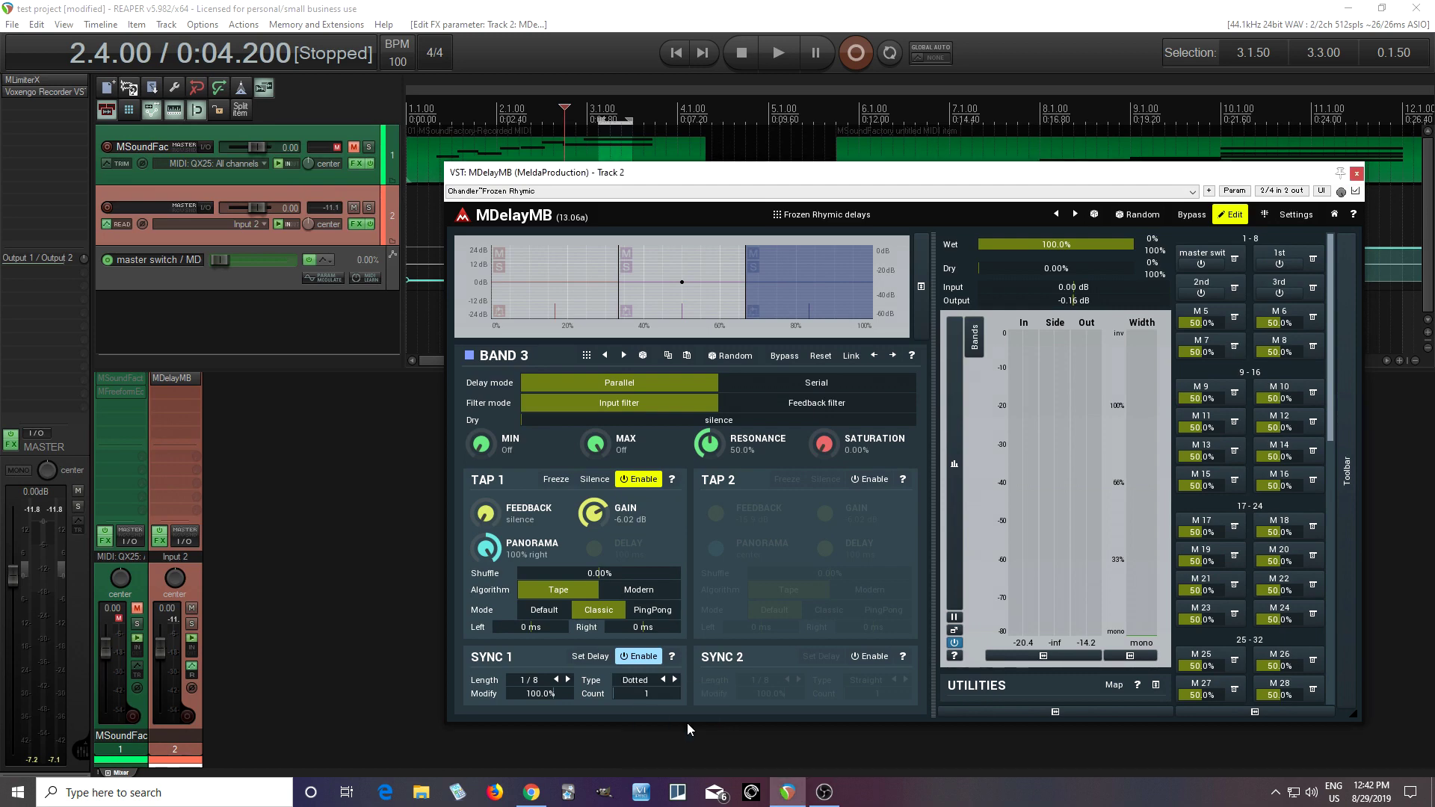
# Close the MDelayMB window and play the project from 2.4.00 to hear the frozen loops, stopping after bar 5
pyautogui.click(1357, 174)
pyautogui.click(770, 53)
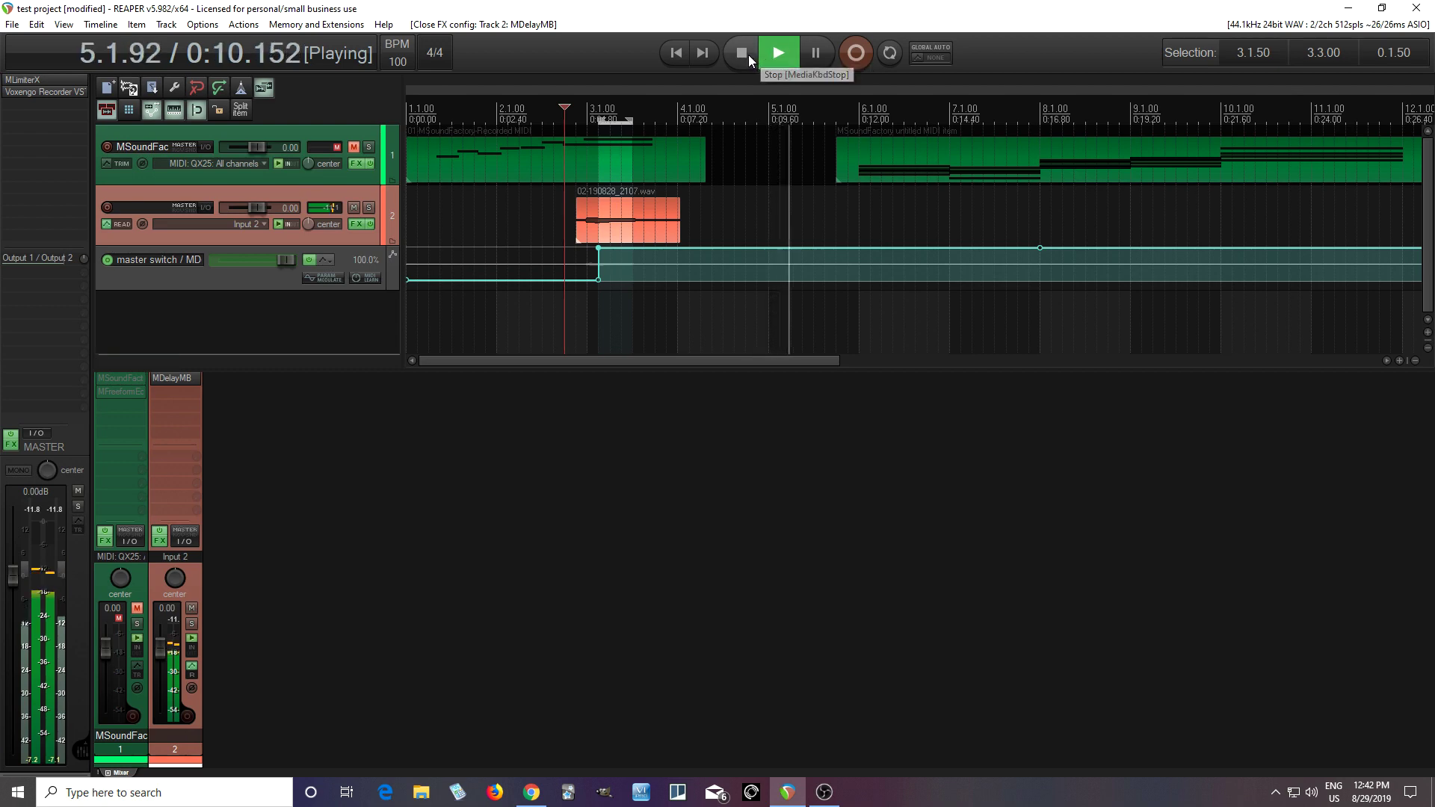
pyautogui.click(747, 55)
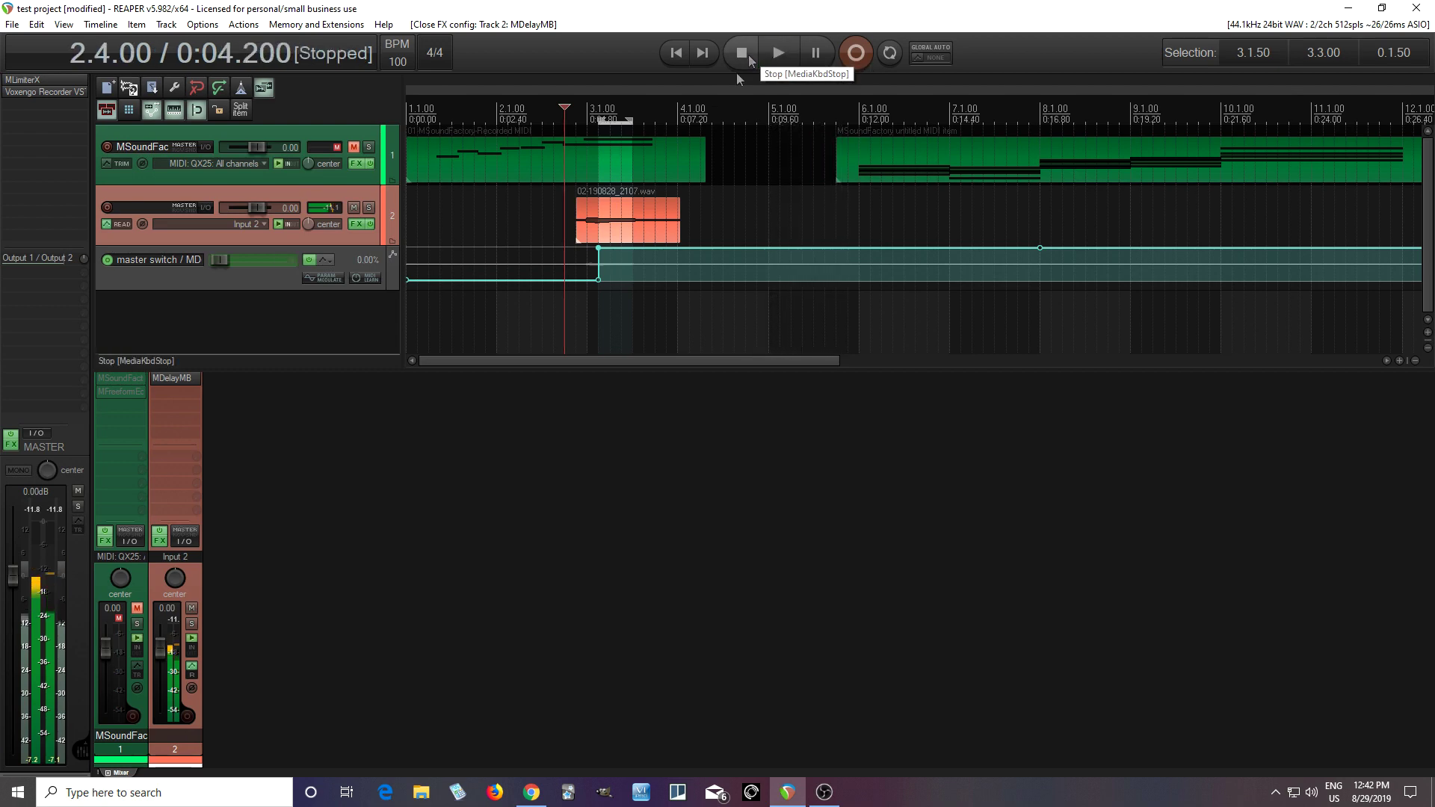
# Reopen MDelayMB and set the Sync 1 type to Straight in band 3 and Dotted in band 2
pyautogui.click(177, 379)
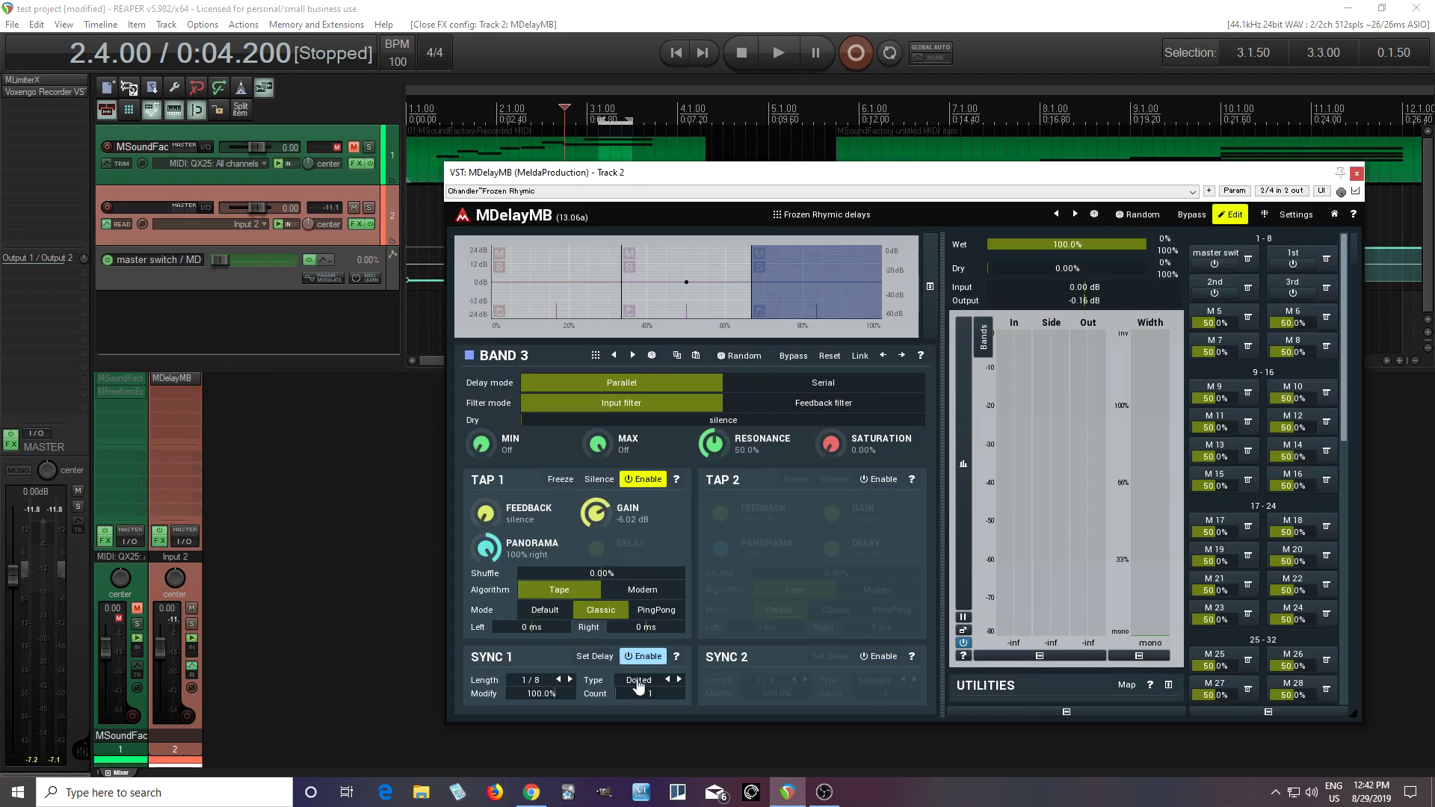
pyautogui.click(649, 684)
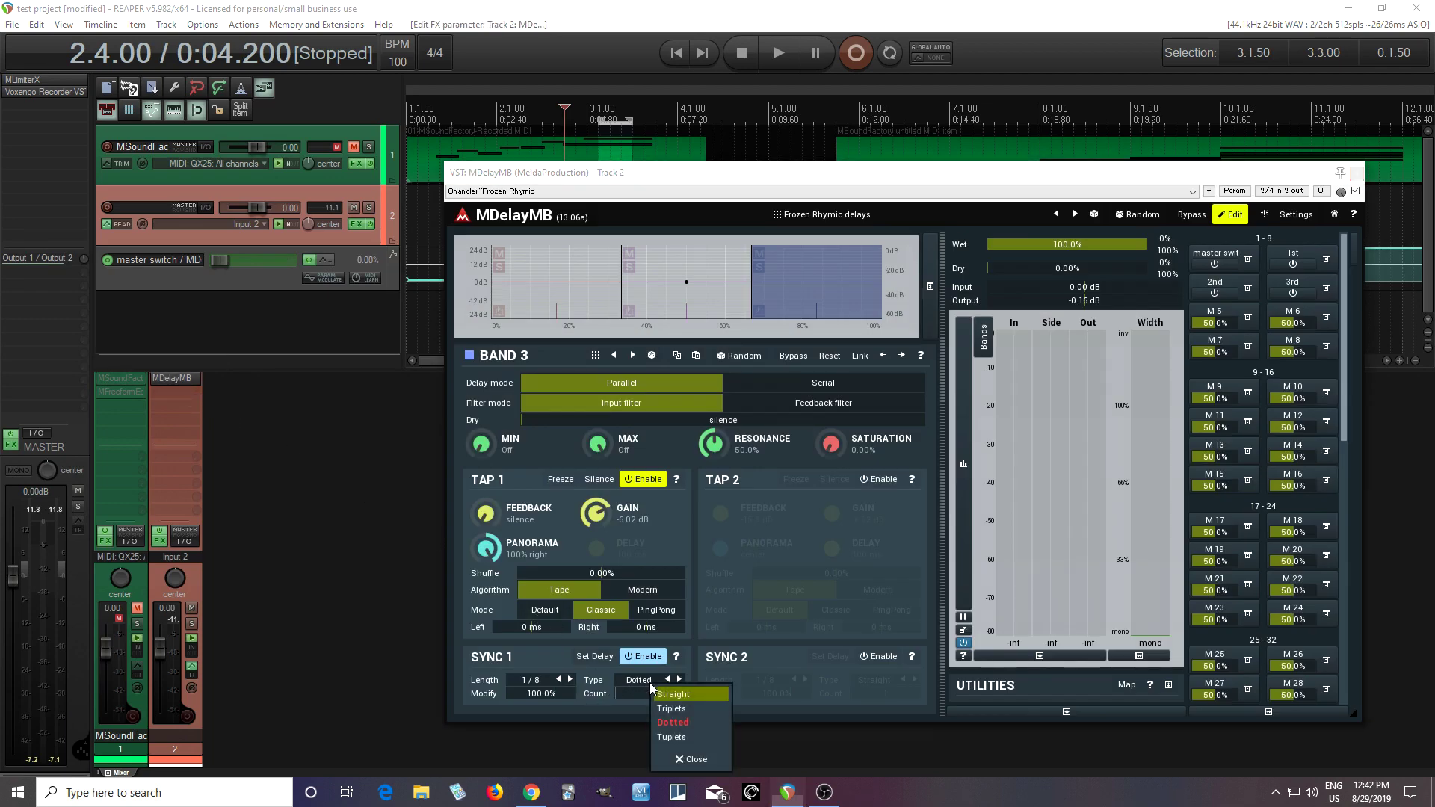
pyautogui.click(669, 695)
pyautogui.click(658, 308)
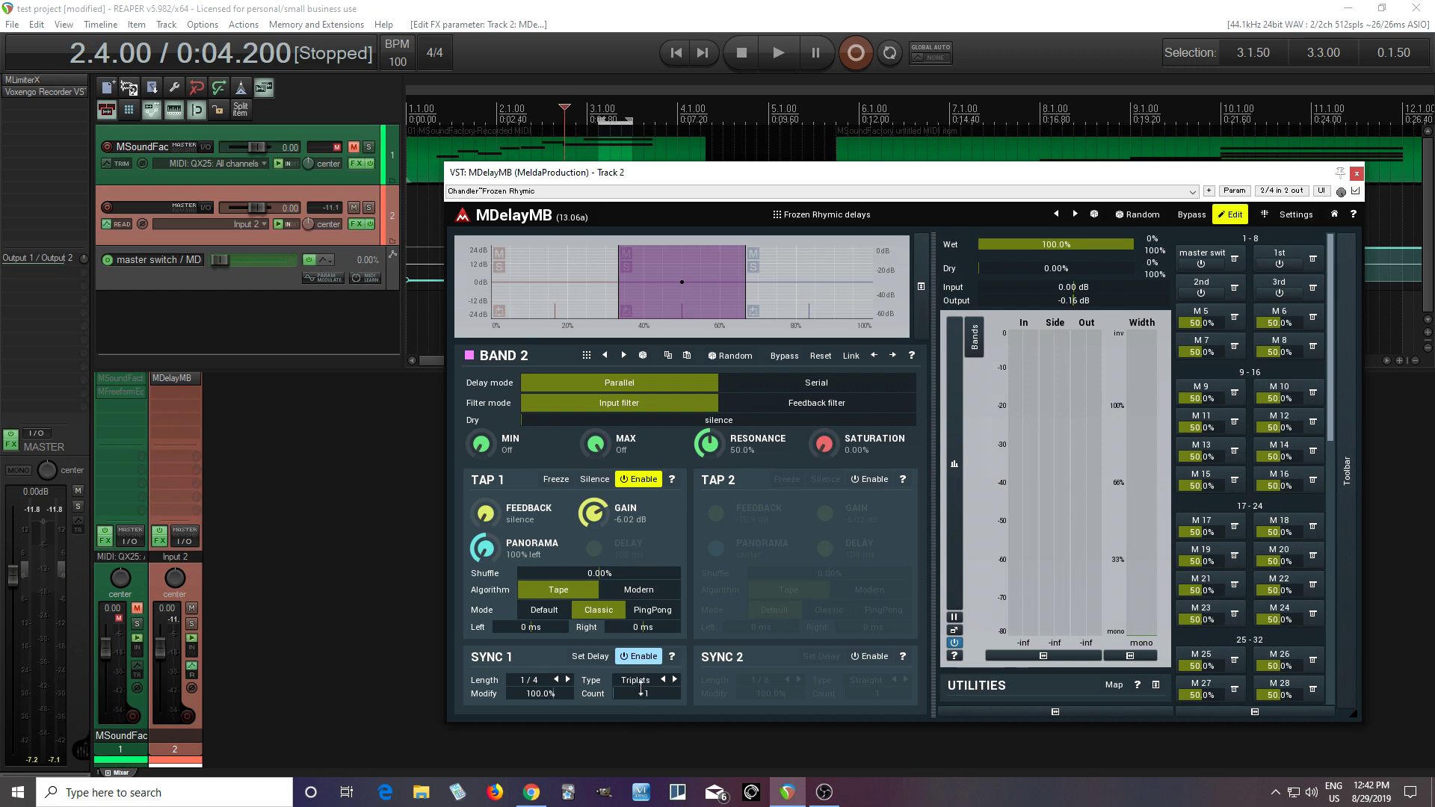
pyautogui.click(642, 682)
pyautogui.click(676, 726)
# Select band 1, enable its second tap and switch the delay mode to Serial
pyautogui.click(558, 310)
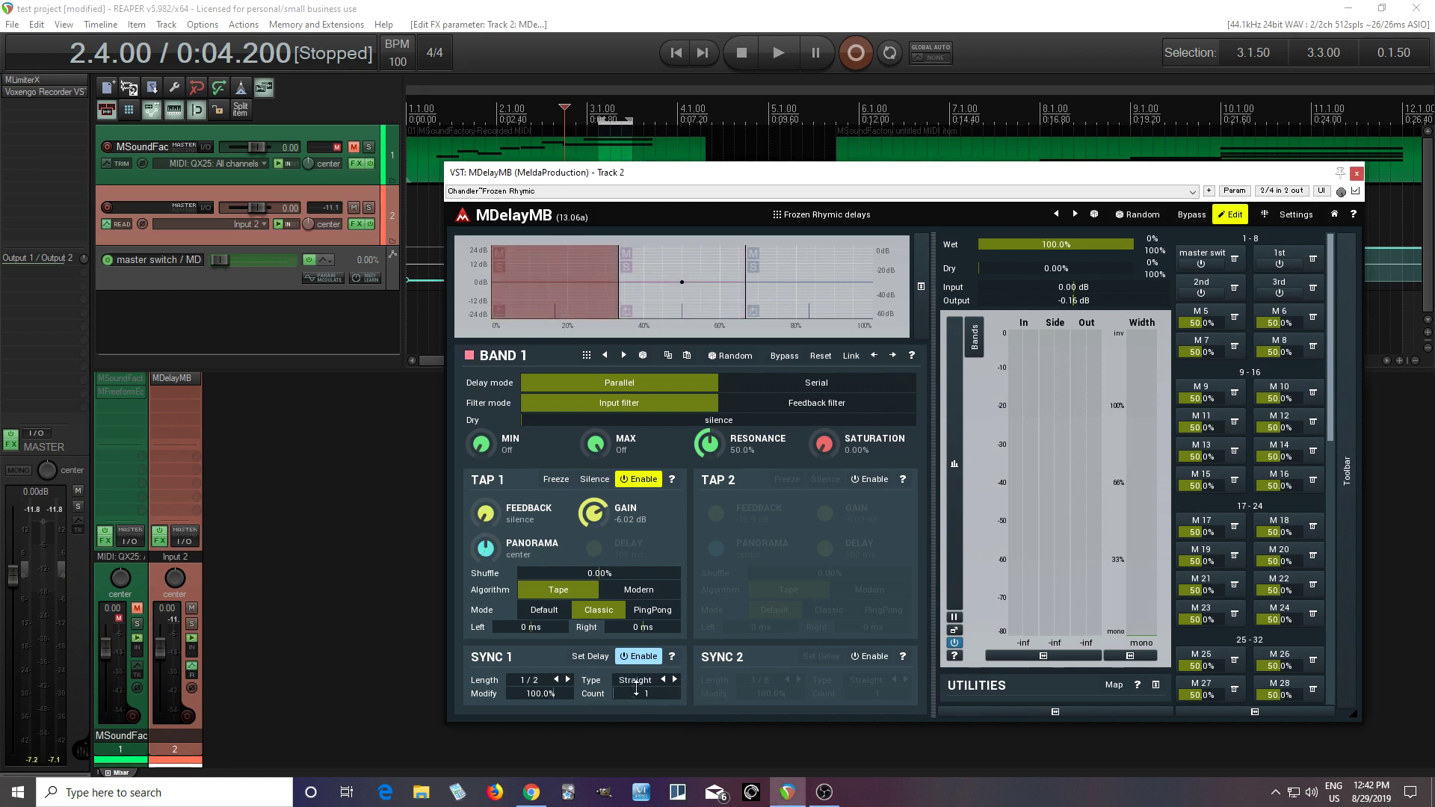
pyautogui.click(874, 481)
pyautogui.click(804, 384)
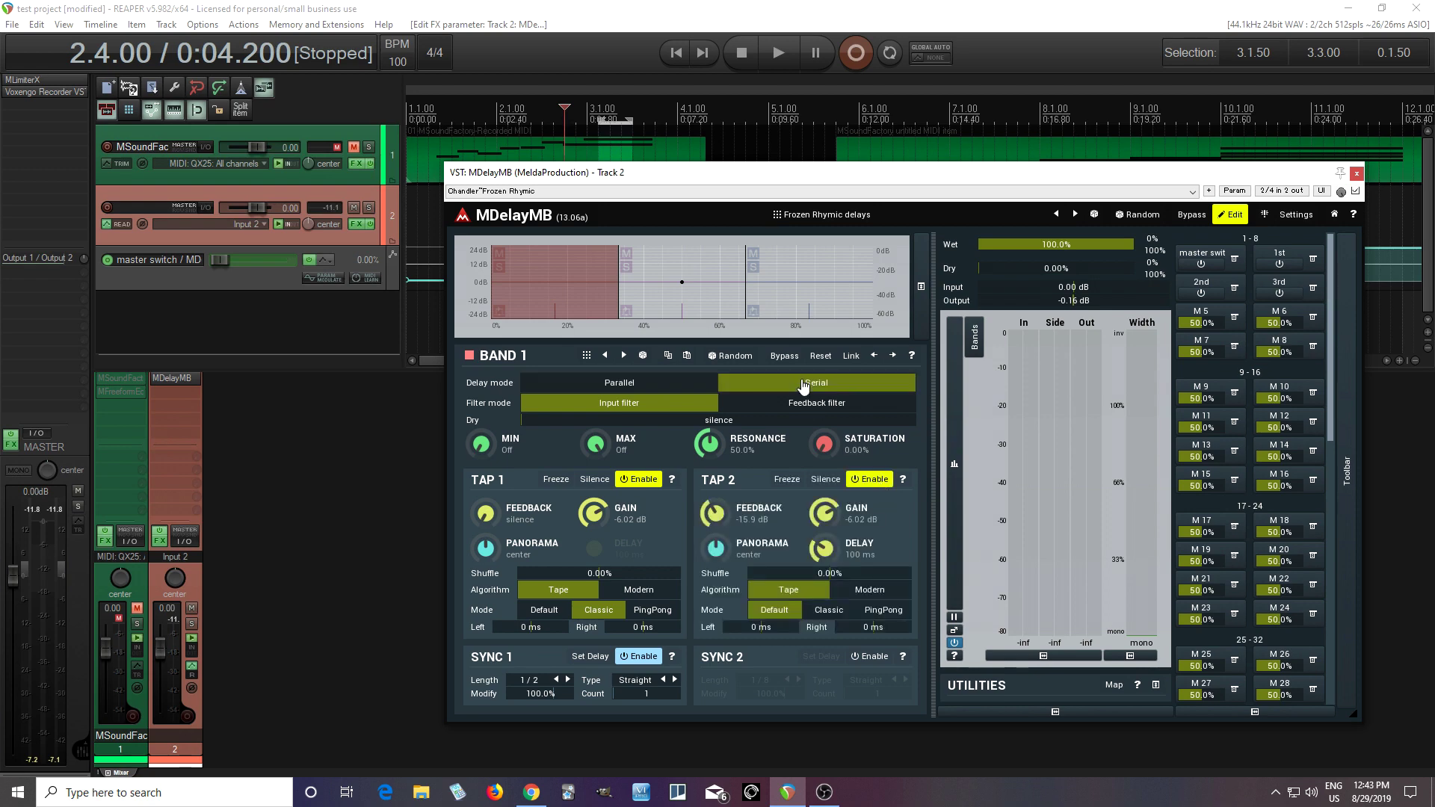
# For band 1's tap 2, sync the delay to 1/8 and set feedback -6.60 dB, gain -9.73 dB, panorama 100% right and PingPong mode
pyautogui.doubleClick(828, 548)
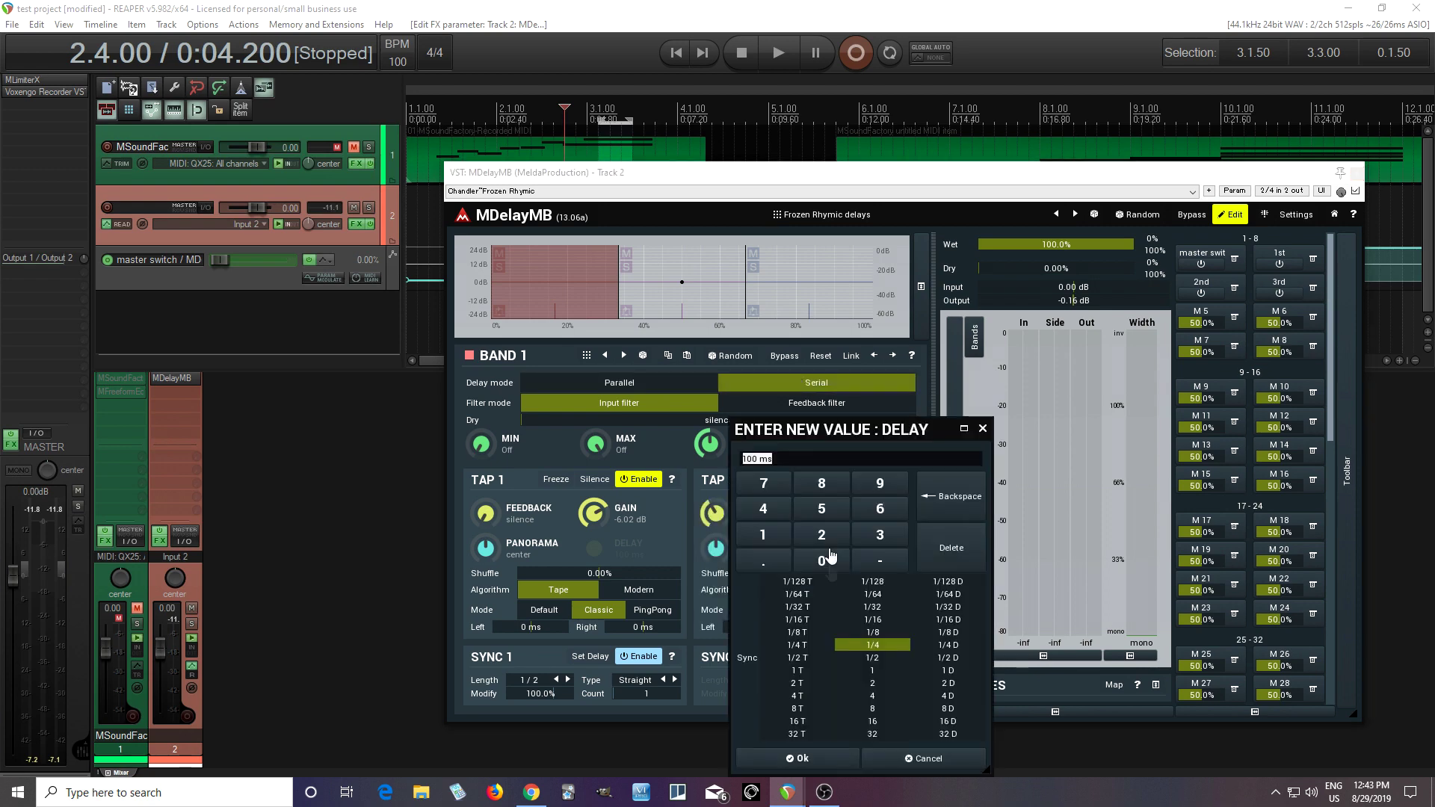
pyautogui.click(892, 634)
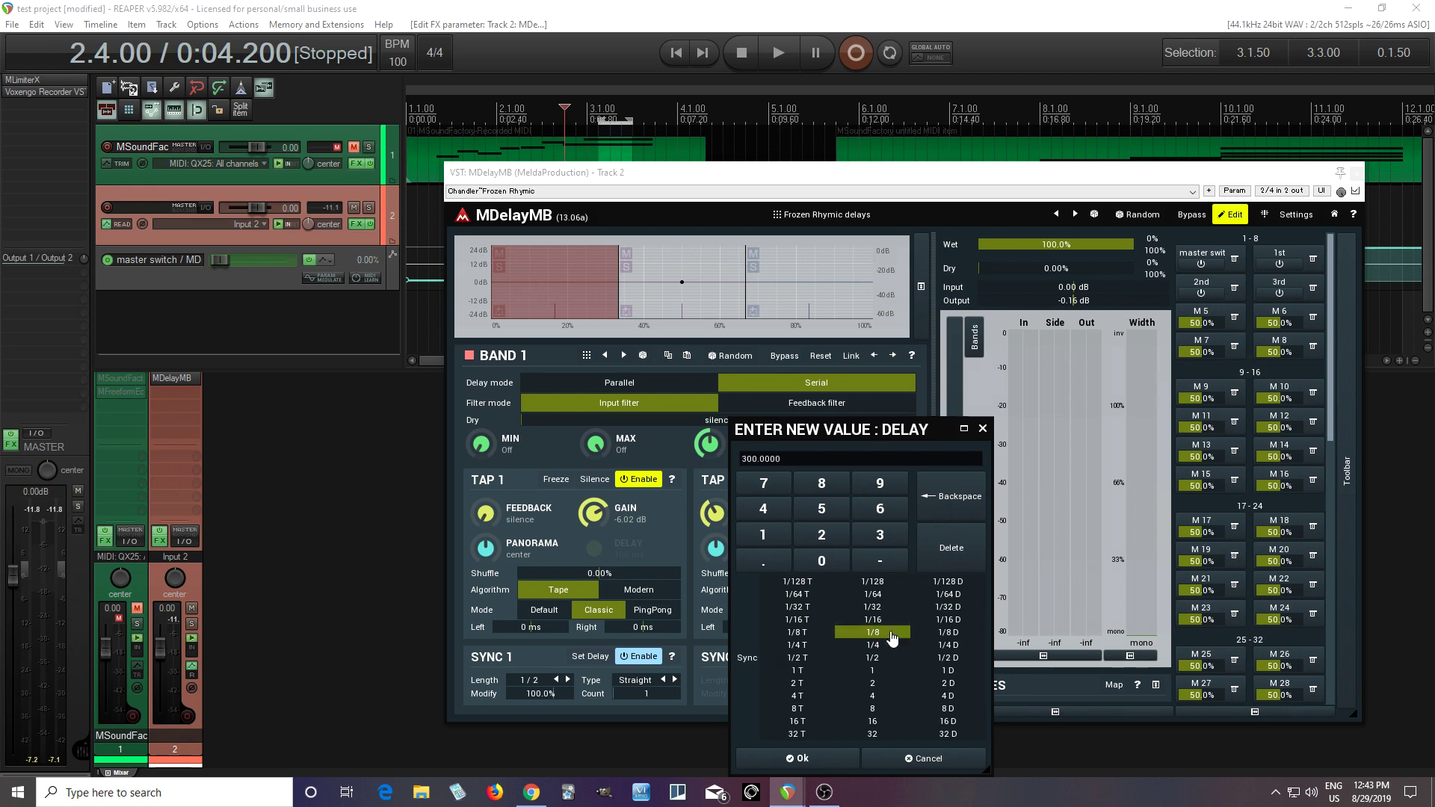
pyautogui.click(837, 761)
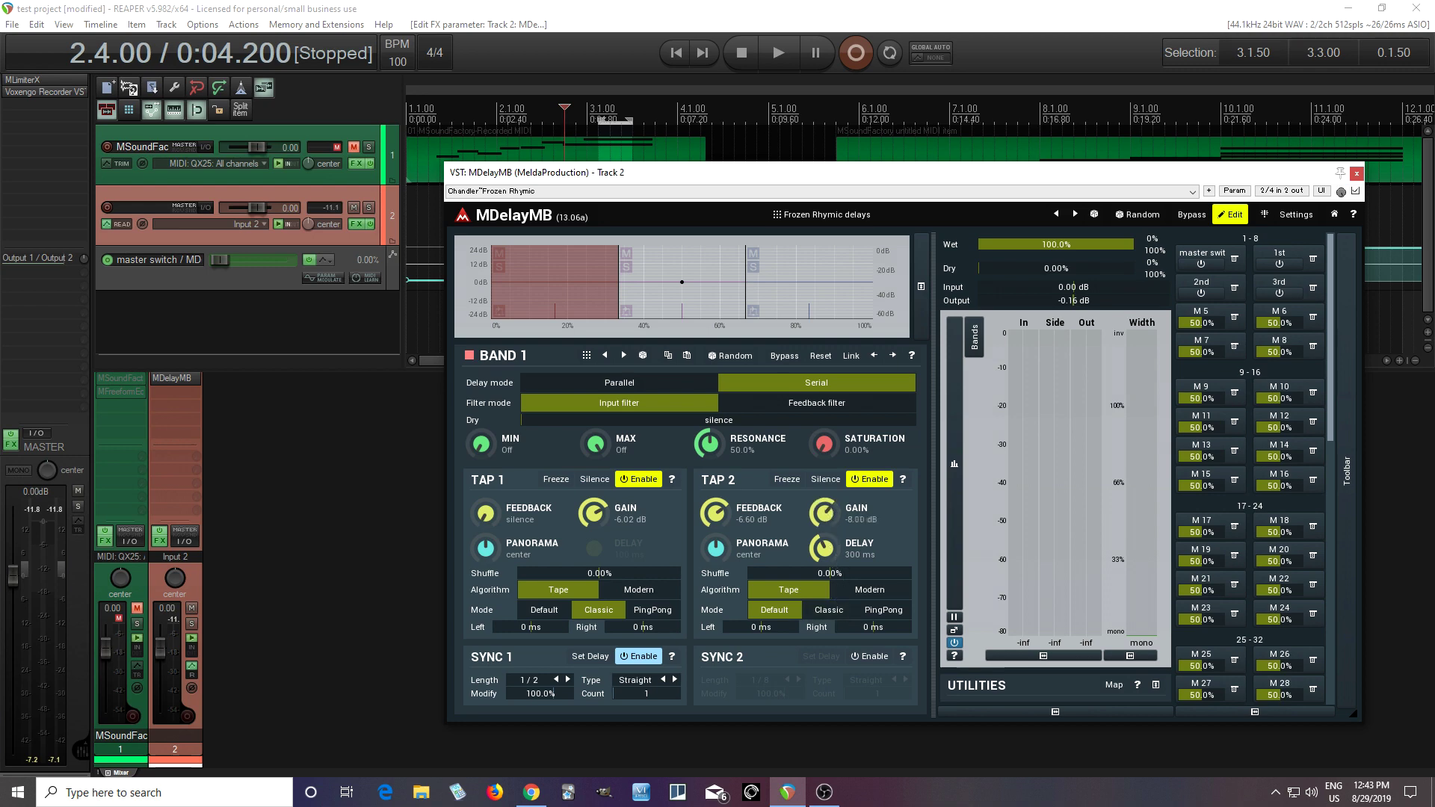
pyautogui.click(876, 610)
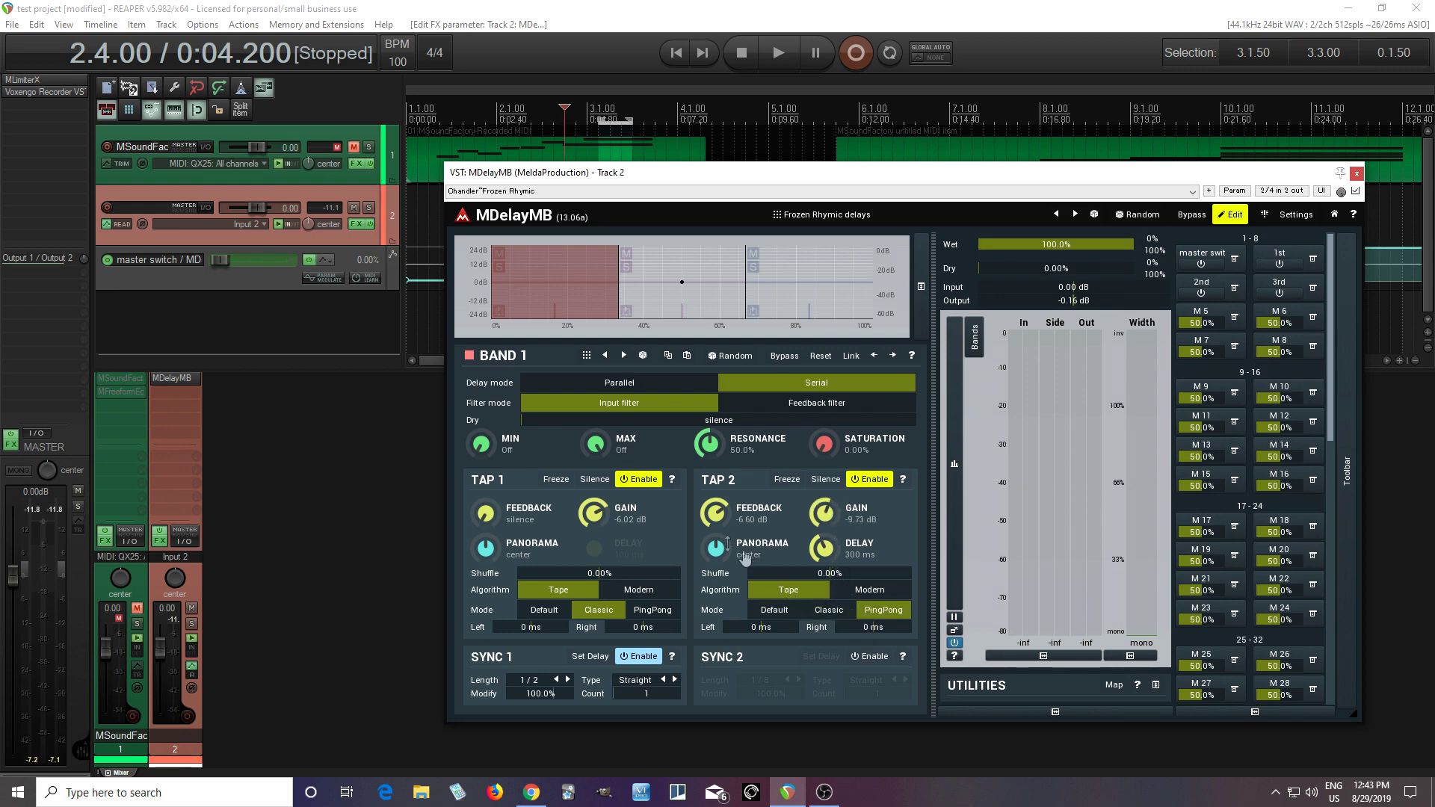
# Play through the freeze to hear band 1's serial second tap, and stop in bar 6
pyautogui.click(779, 60)
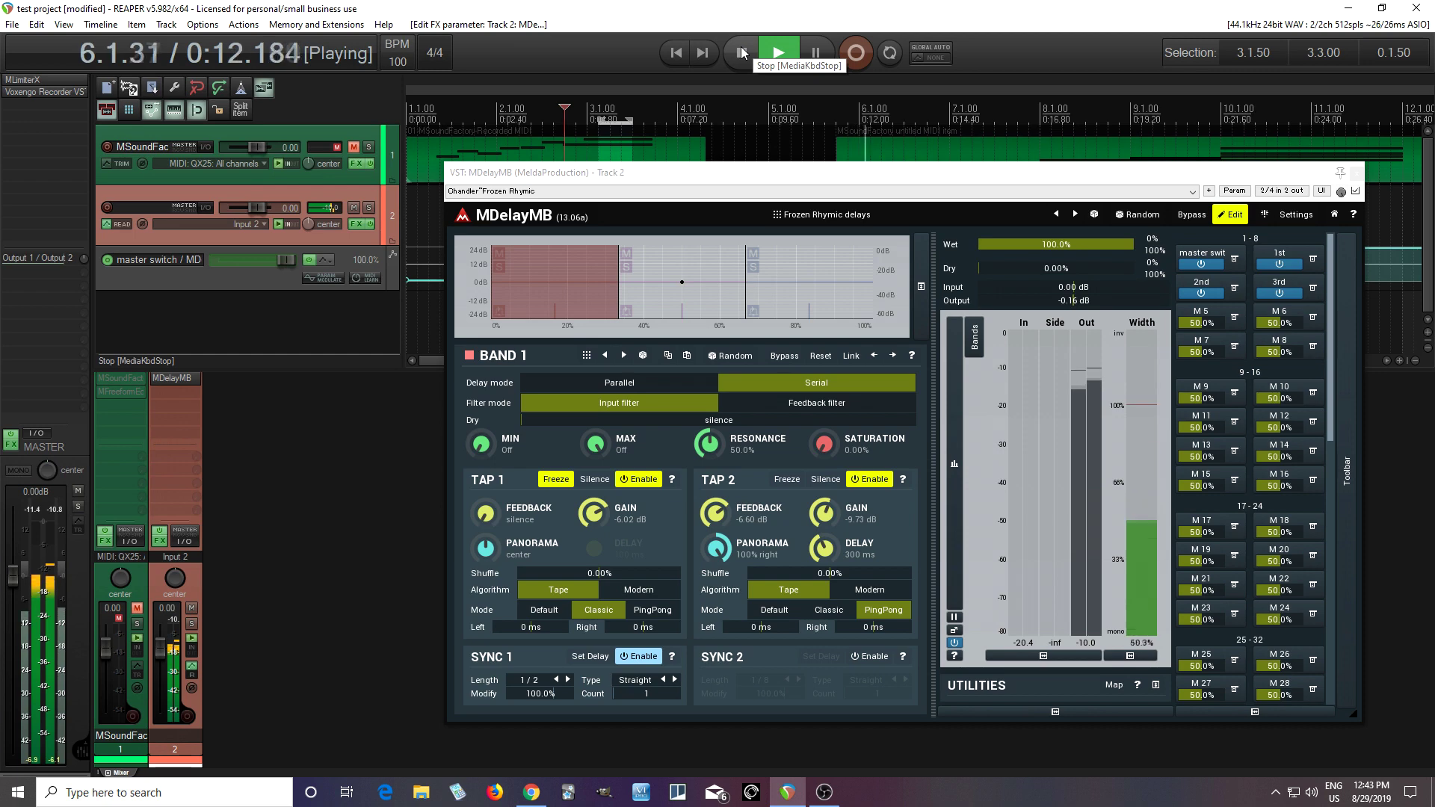
pyautogui.click(742, 46)
# Shift the master switch's vertical jump to about 3.2.50, end the time selection at 3.2.50, and reposition the plugin window below the audio item
pyautogui.moveTo(653, 177); pyautogui.dragTo(661, 315)
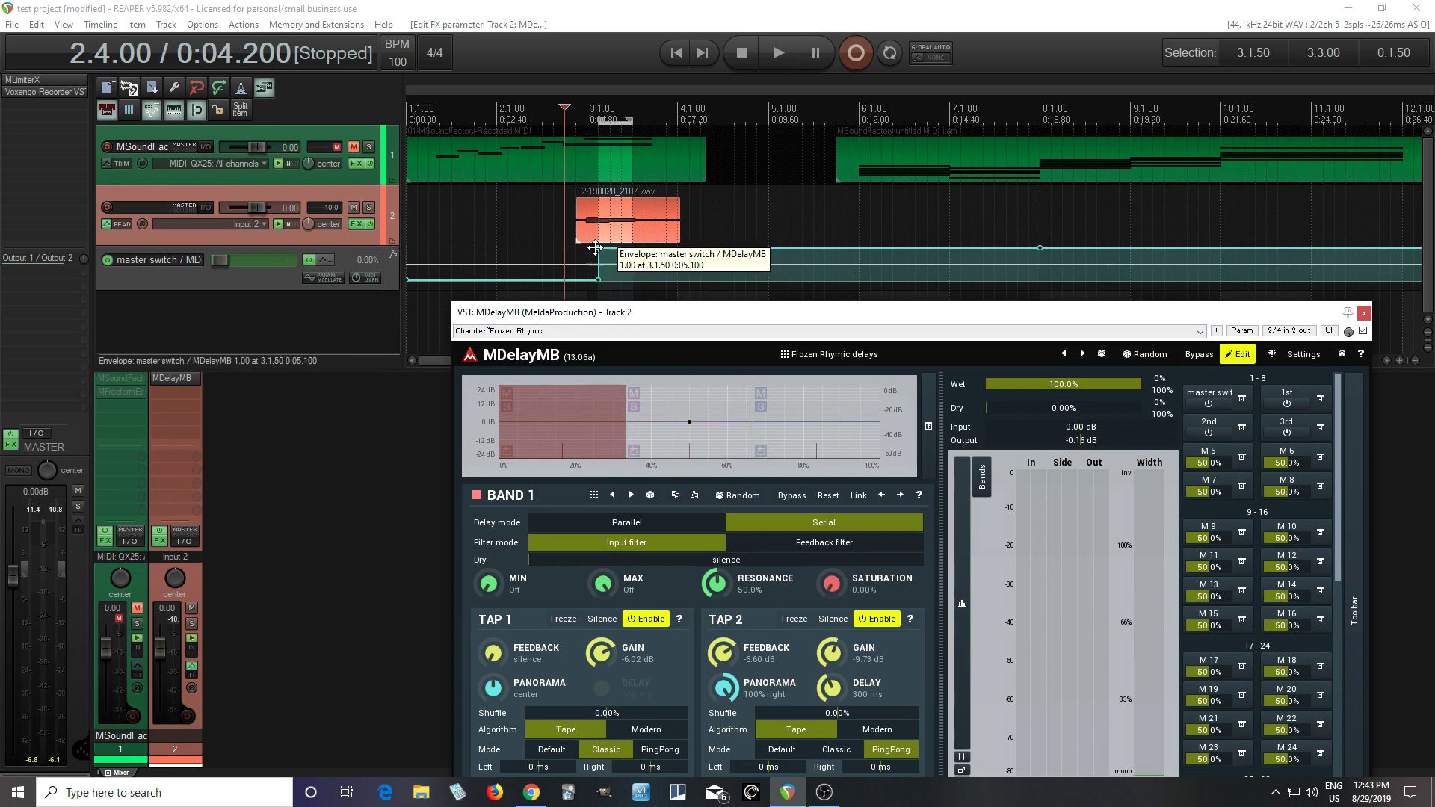
pyautogui.moveTo(603, 250); pyautogui.dragTo(621, 280)
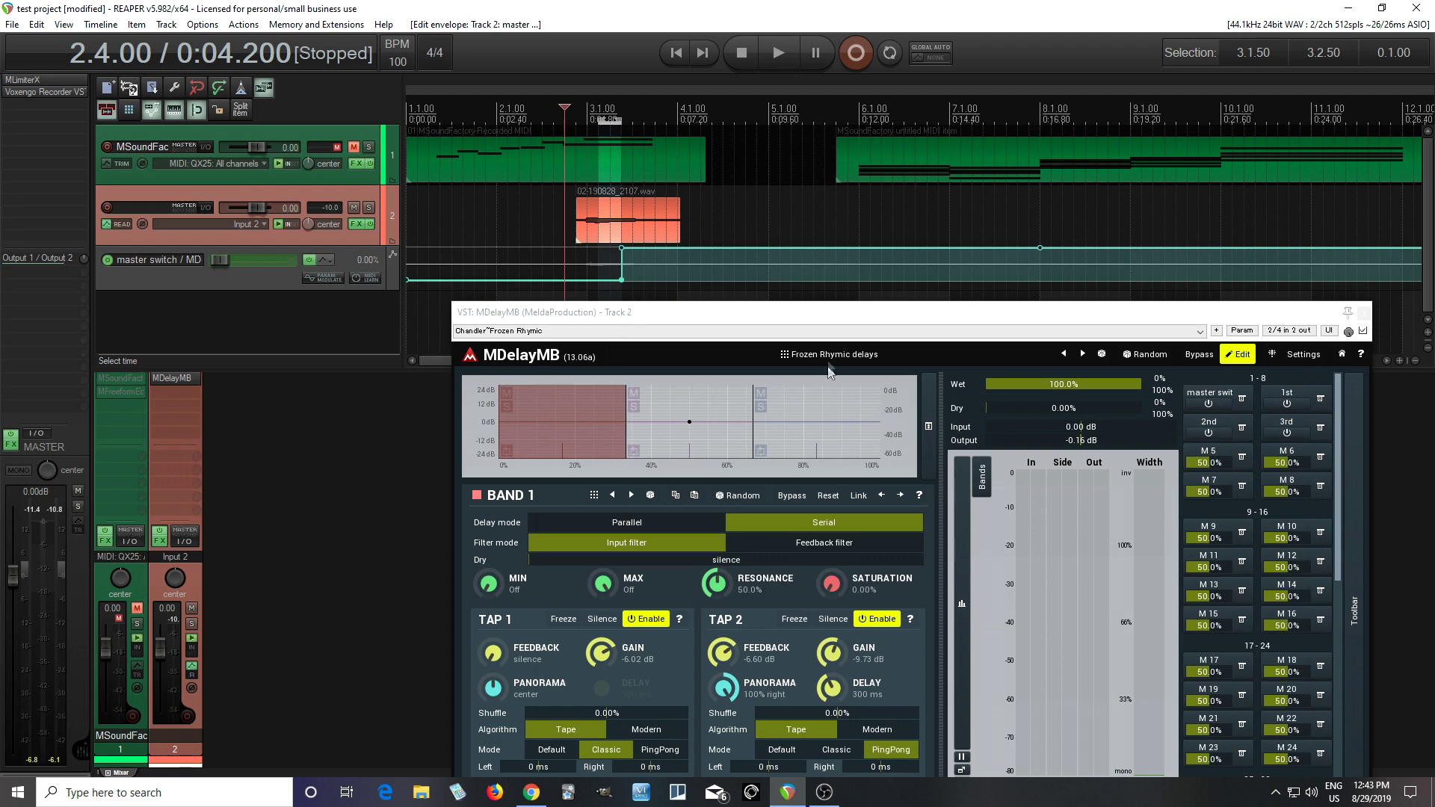
pyautogui.moveTo(821, 323); pyautogui.dragTo(828, 199)
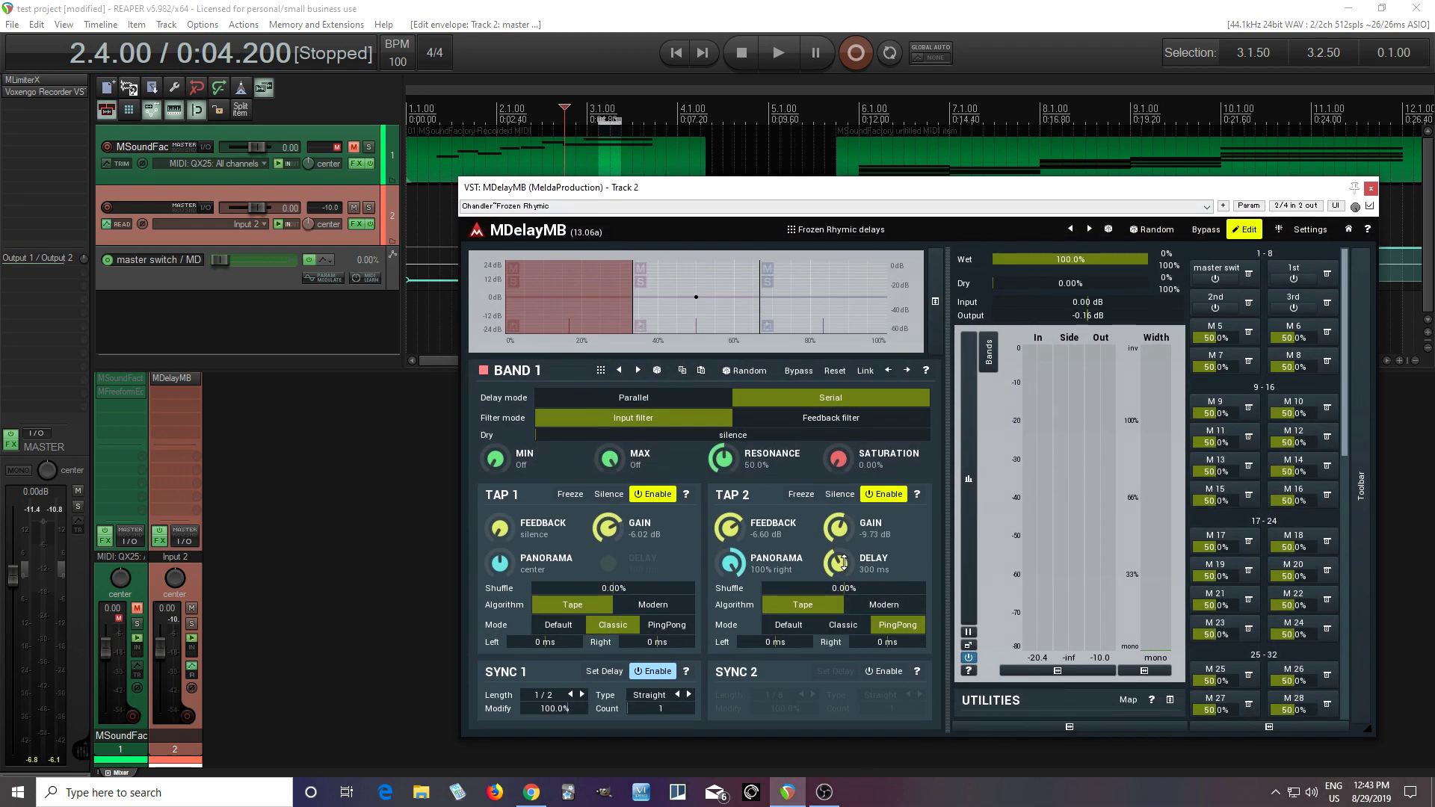
pyautogui.moveTo(695, 193); pyautogui.dragTo(688, 267)
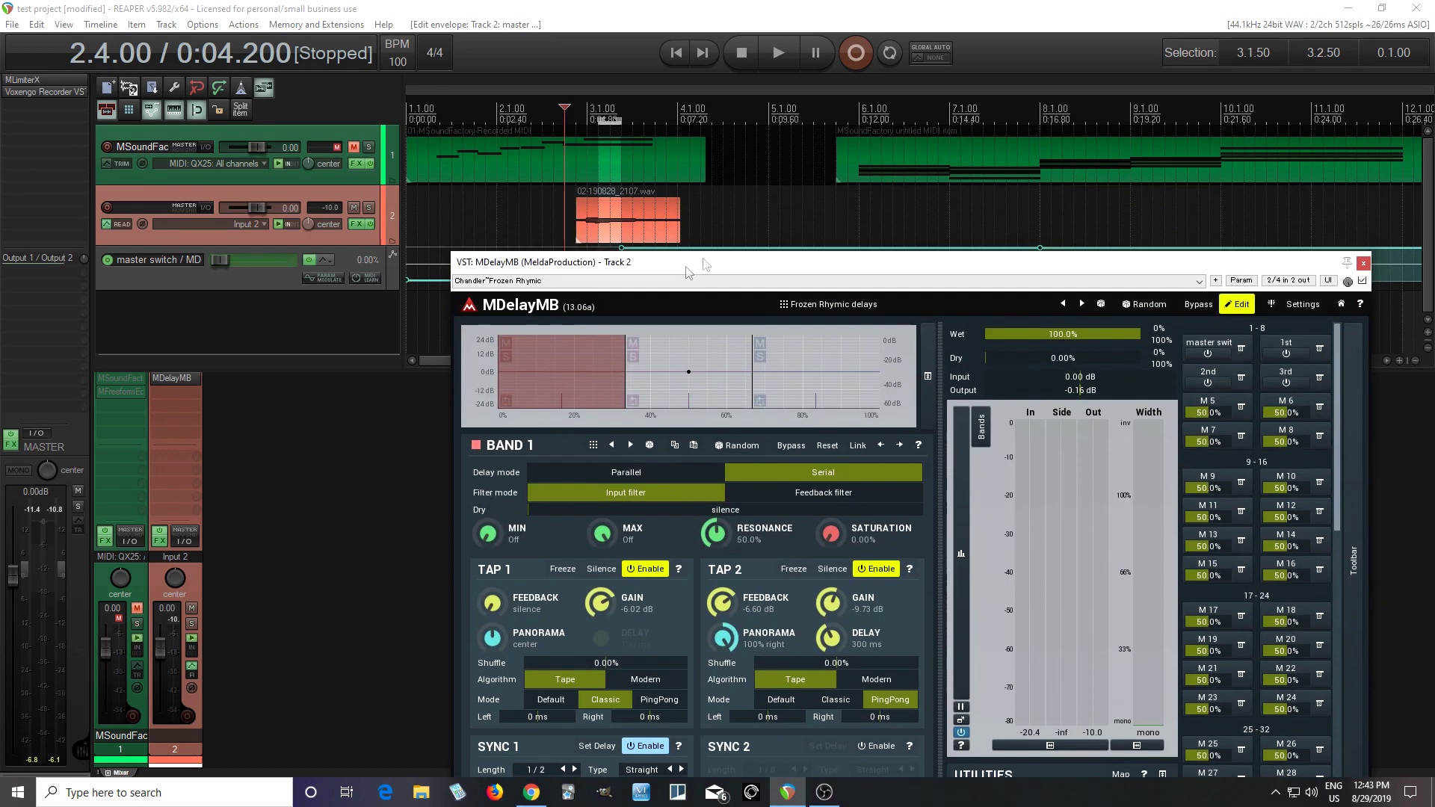
# Lower tap 2's delay to 154 ms while playing from 2.4.00, stop playback and move the plugin window fully into view
pyautogui.click(791, 52)
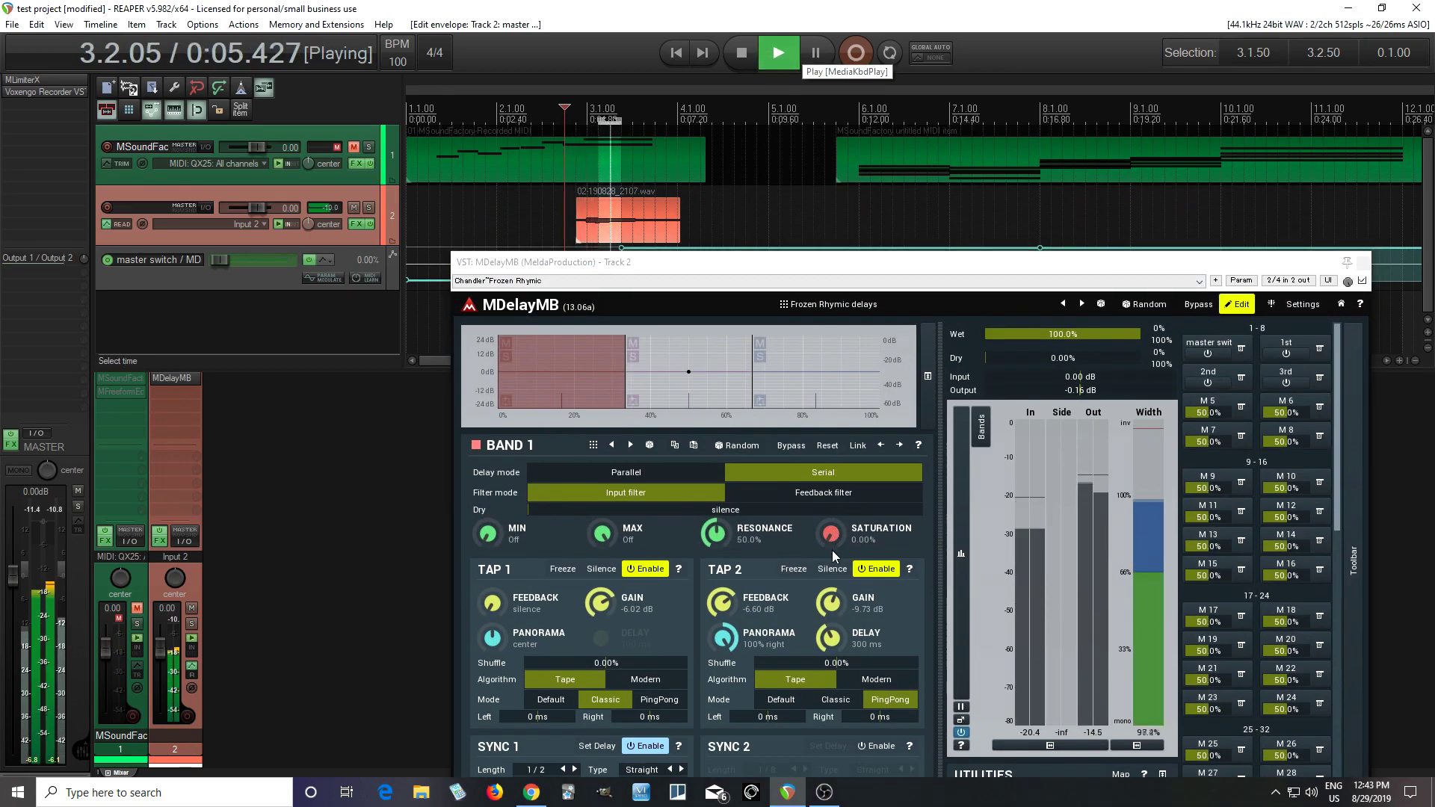
pyautogui.moveTo(832, 642); pyautogui.dragTo(832, 682)
pyautogui.click(747, 61)
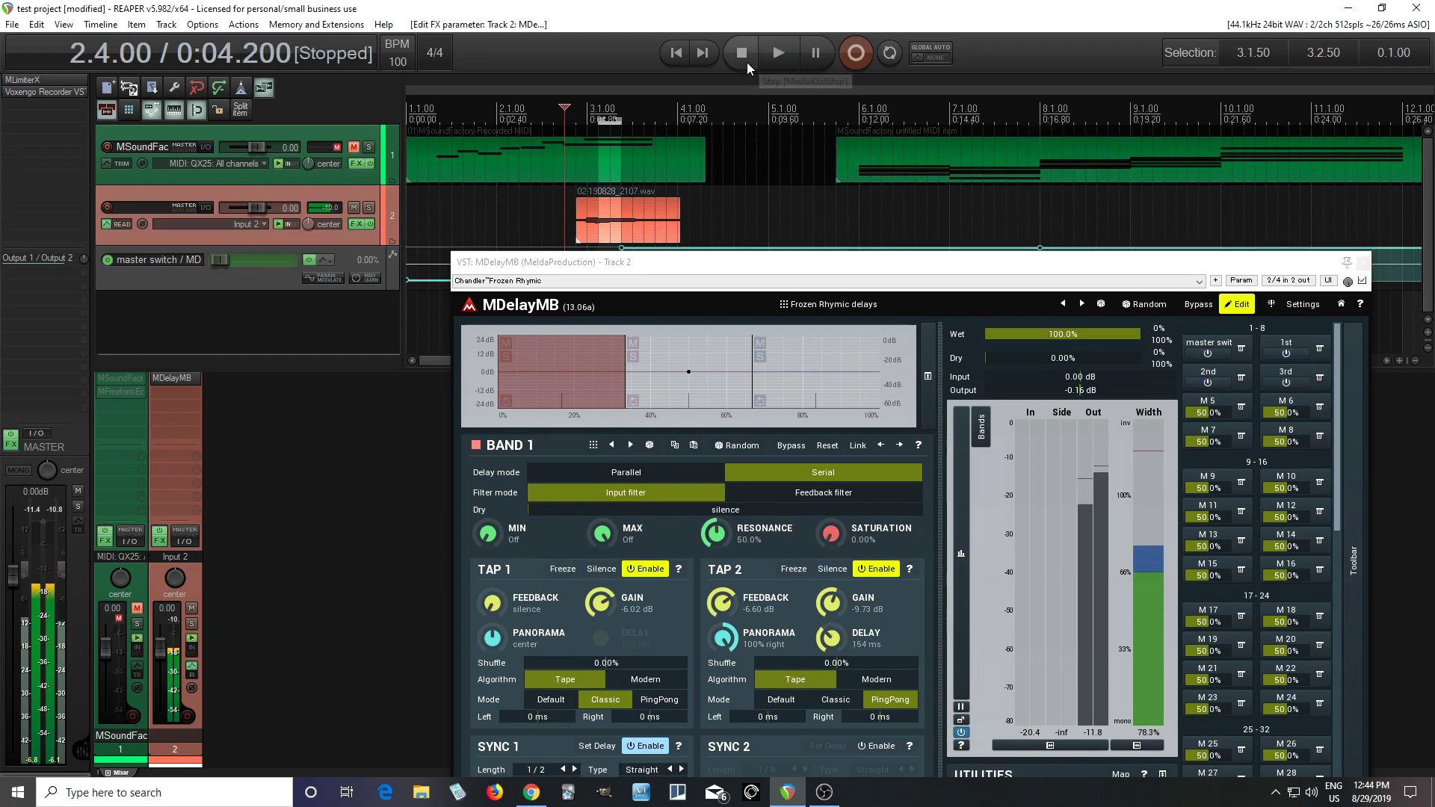
pyautogui.moveTo(761, 269); pyautogui.dragTo(695, 129)
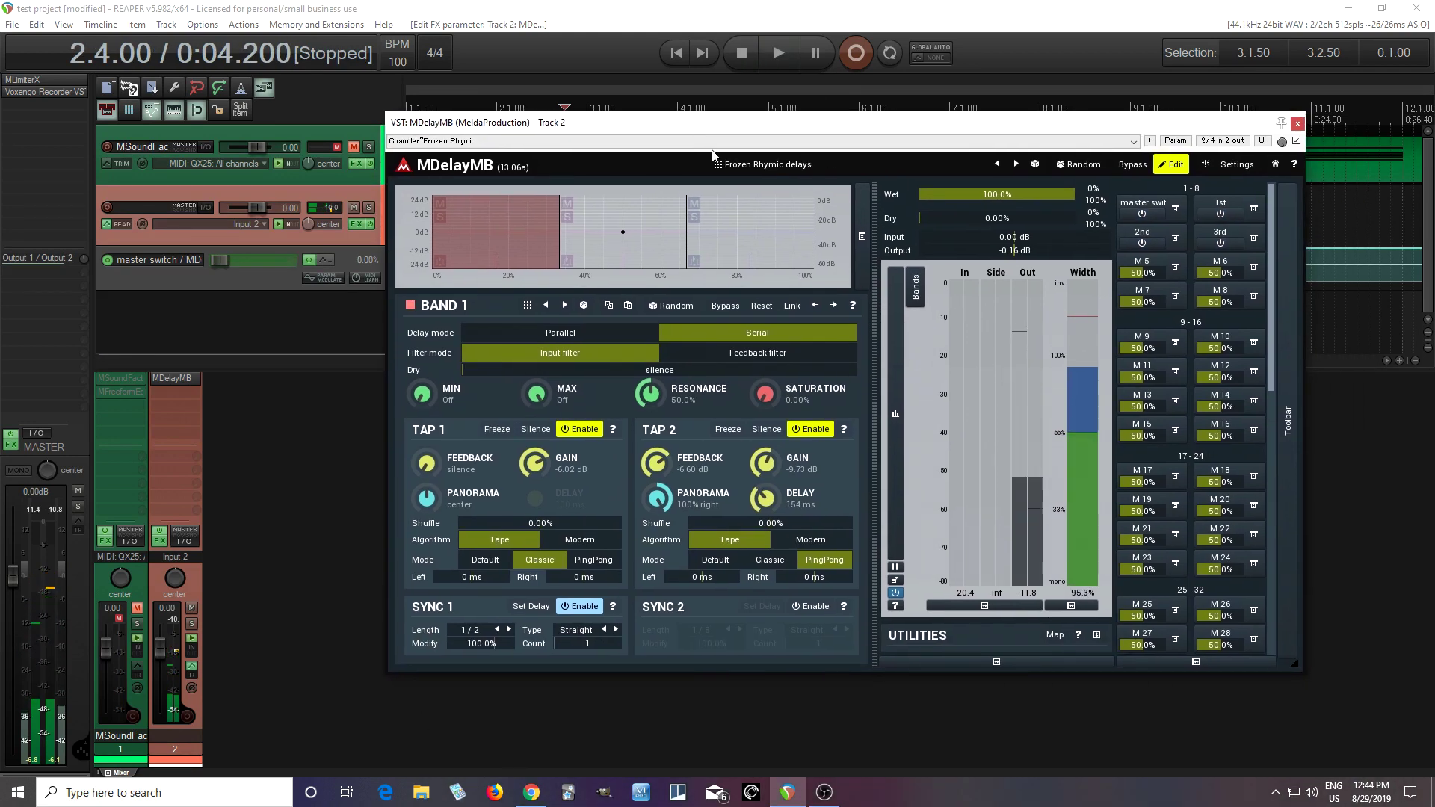
# Assign band 1's tap 2 gain and delay to modulator 1 with Clear & Learn, using a gain range of -16.0 to -8.90 dB
pyautogui.click(1097, 635)
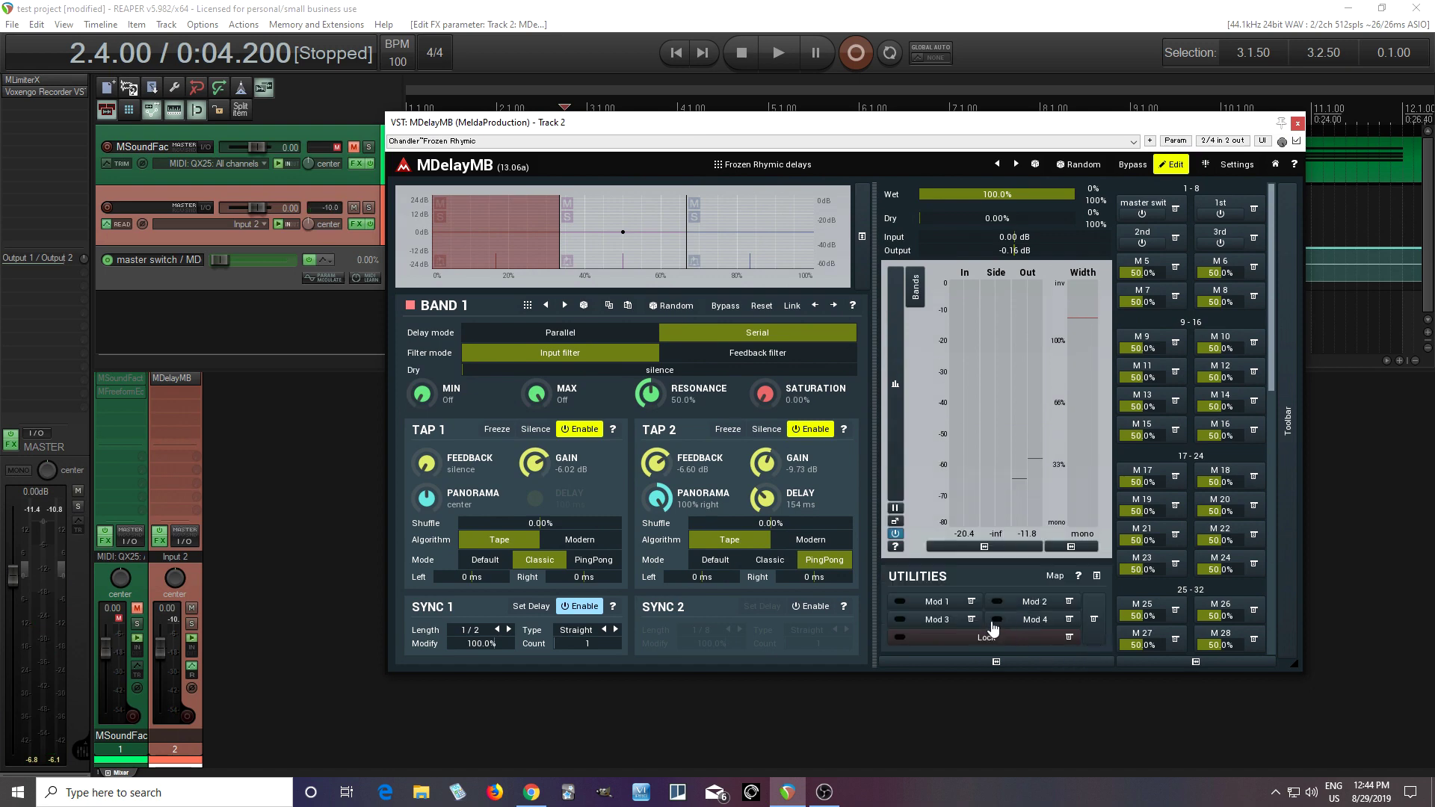
pyautogui.click(971, 619)
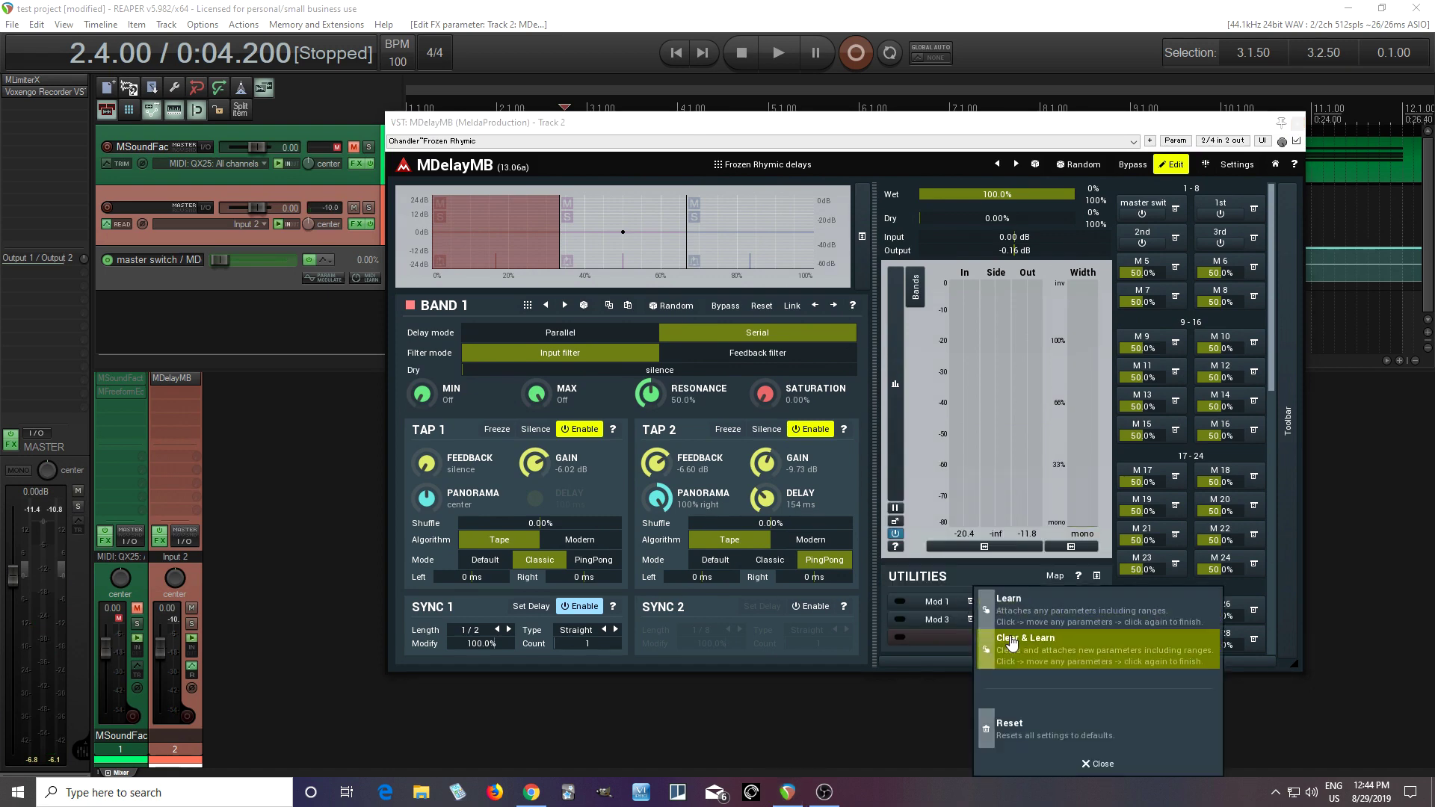
pyautogui.click(1011, 643)
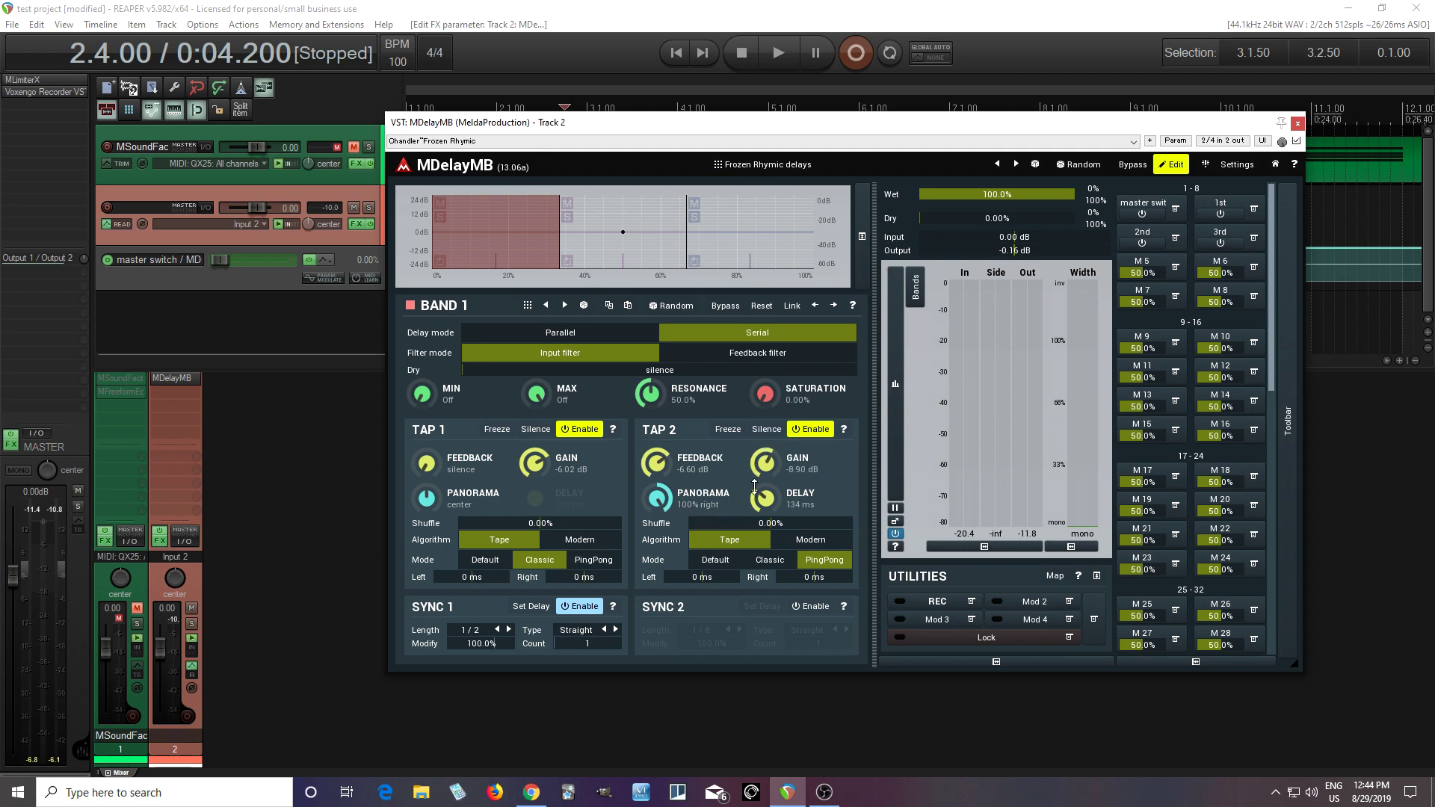
pyautogui.click(900, 602)
# Choose Normal mode for modulator 1, close its settings and switch the modulator off
pyautogui.click(928, 601)
pyautogui.click(435, 220)
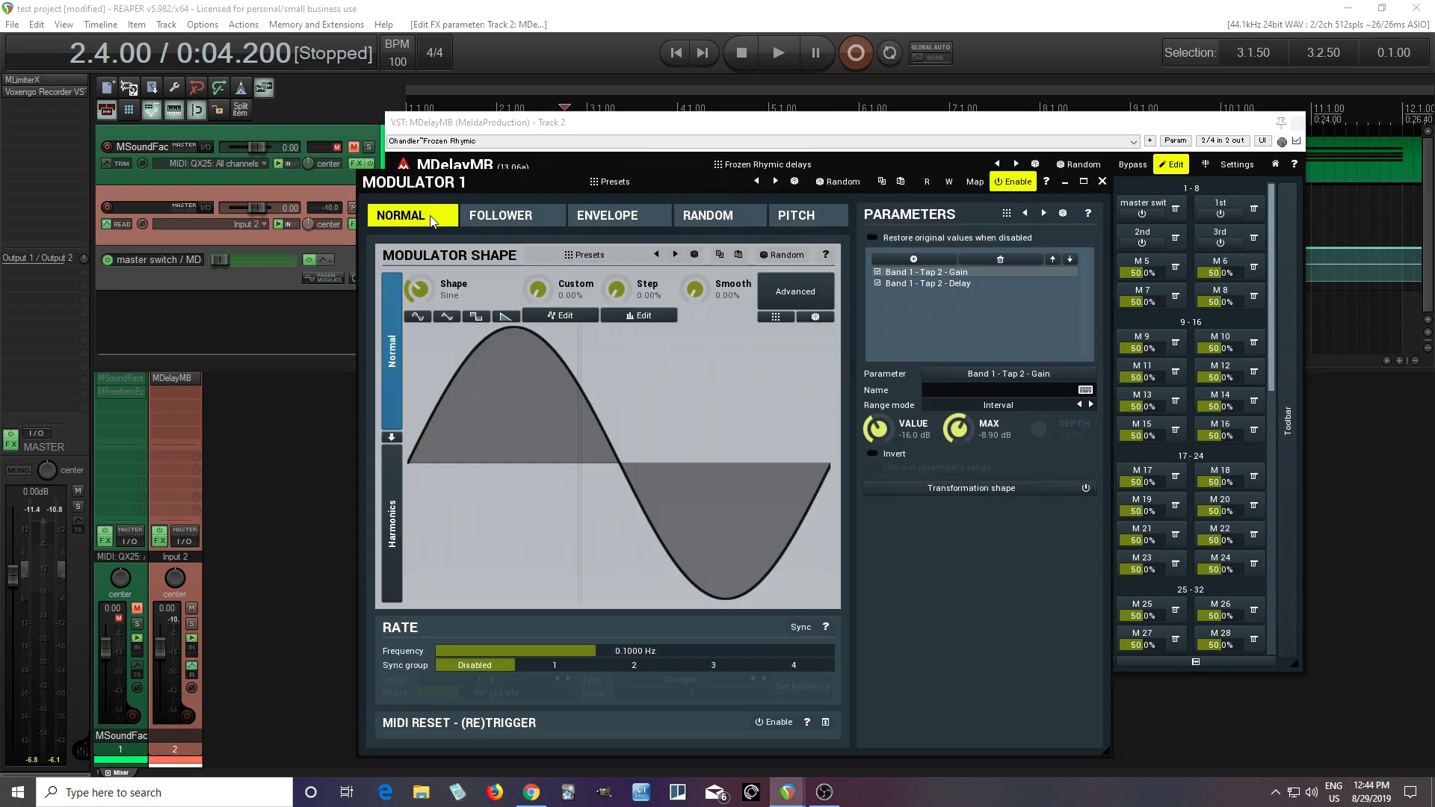
pyautogui.press('Escape')
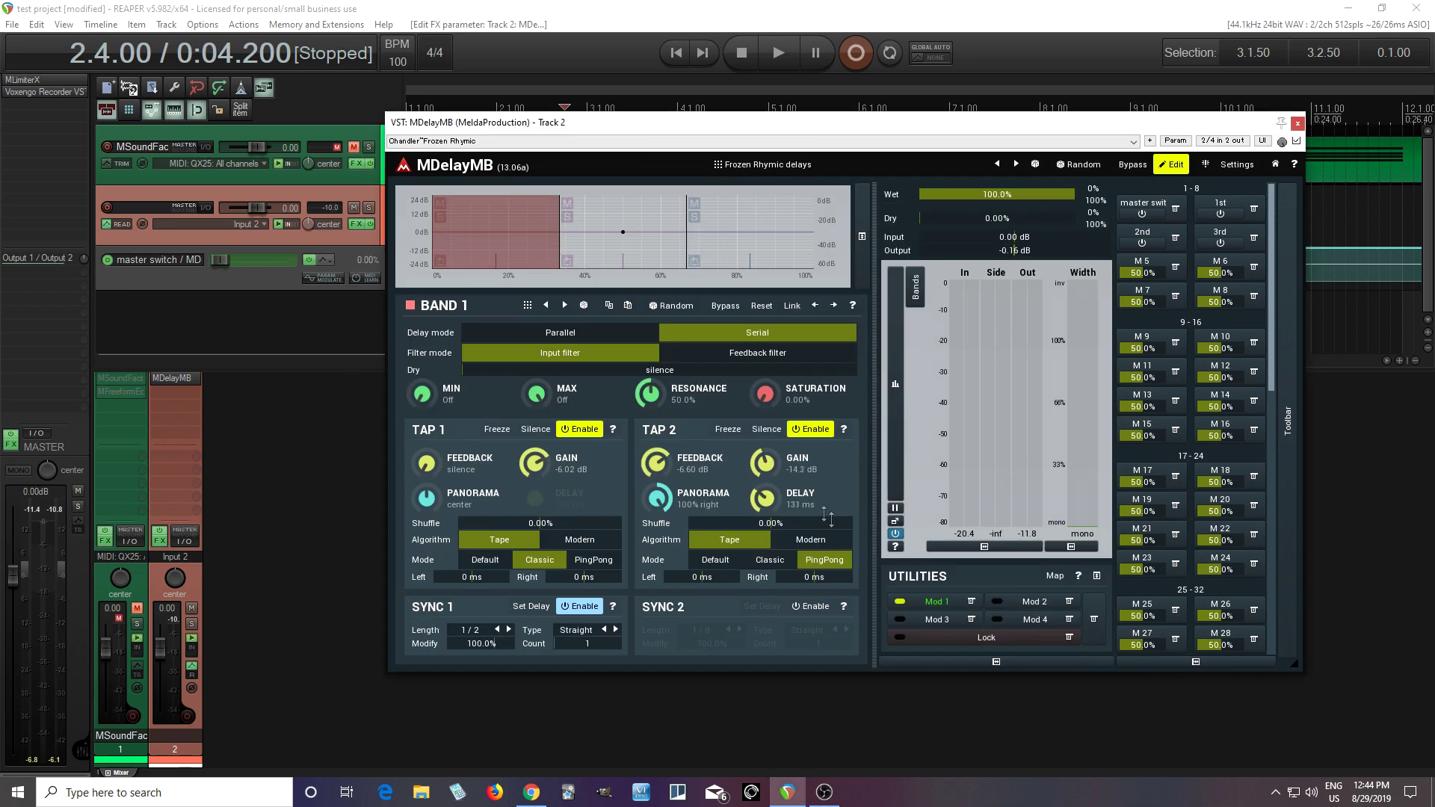
pyautogui.click(900, 602)
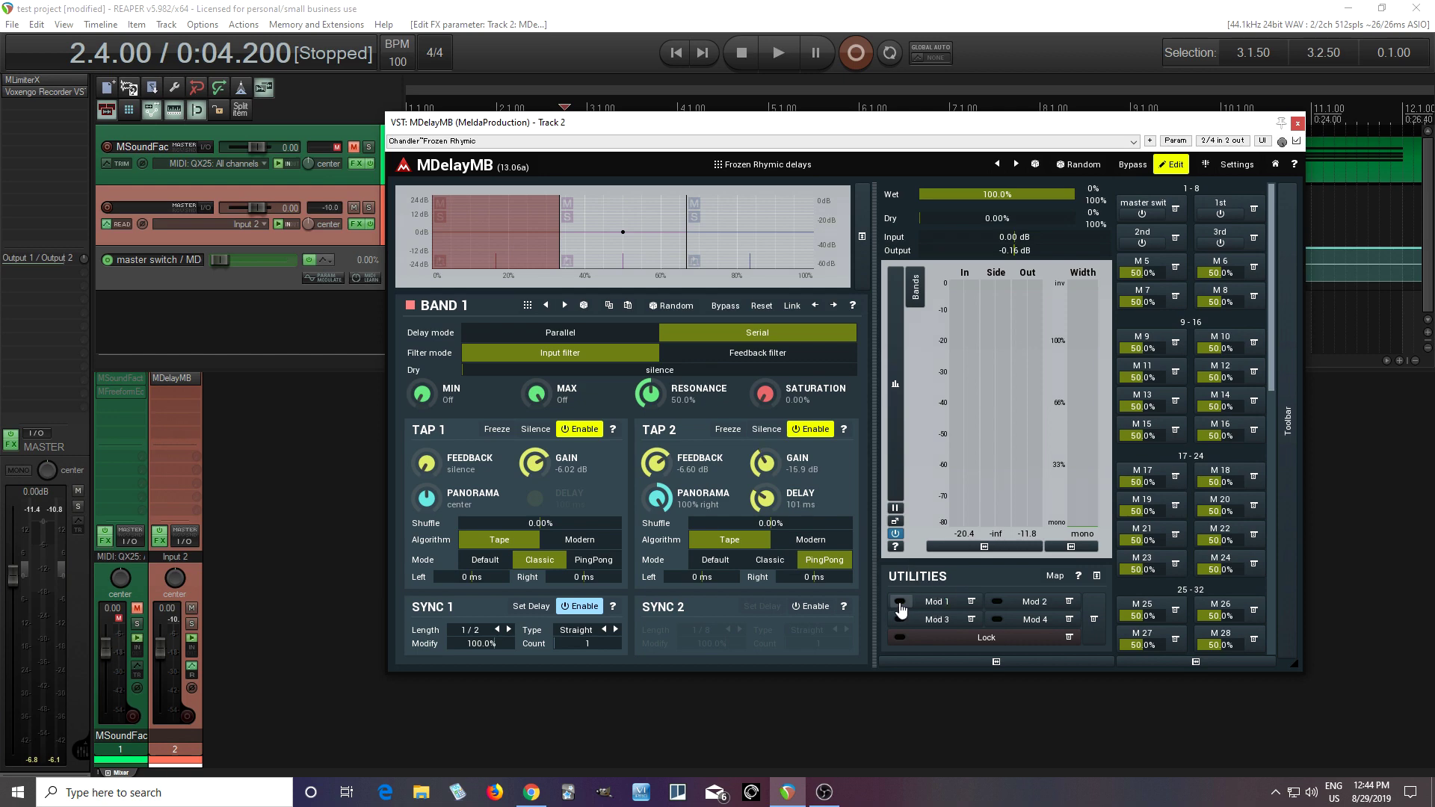